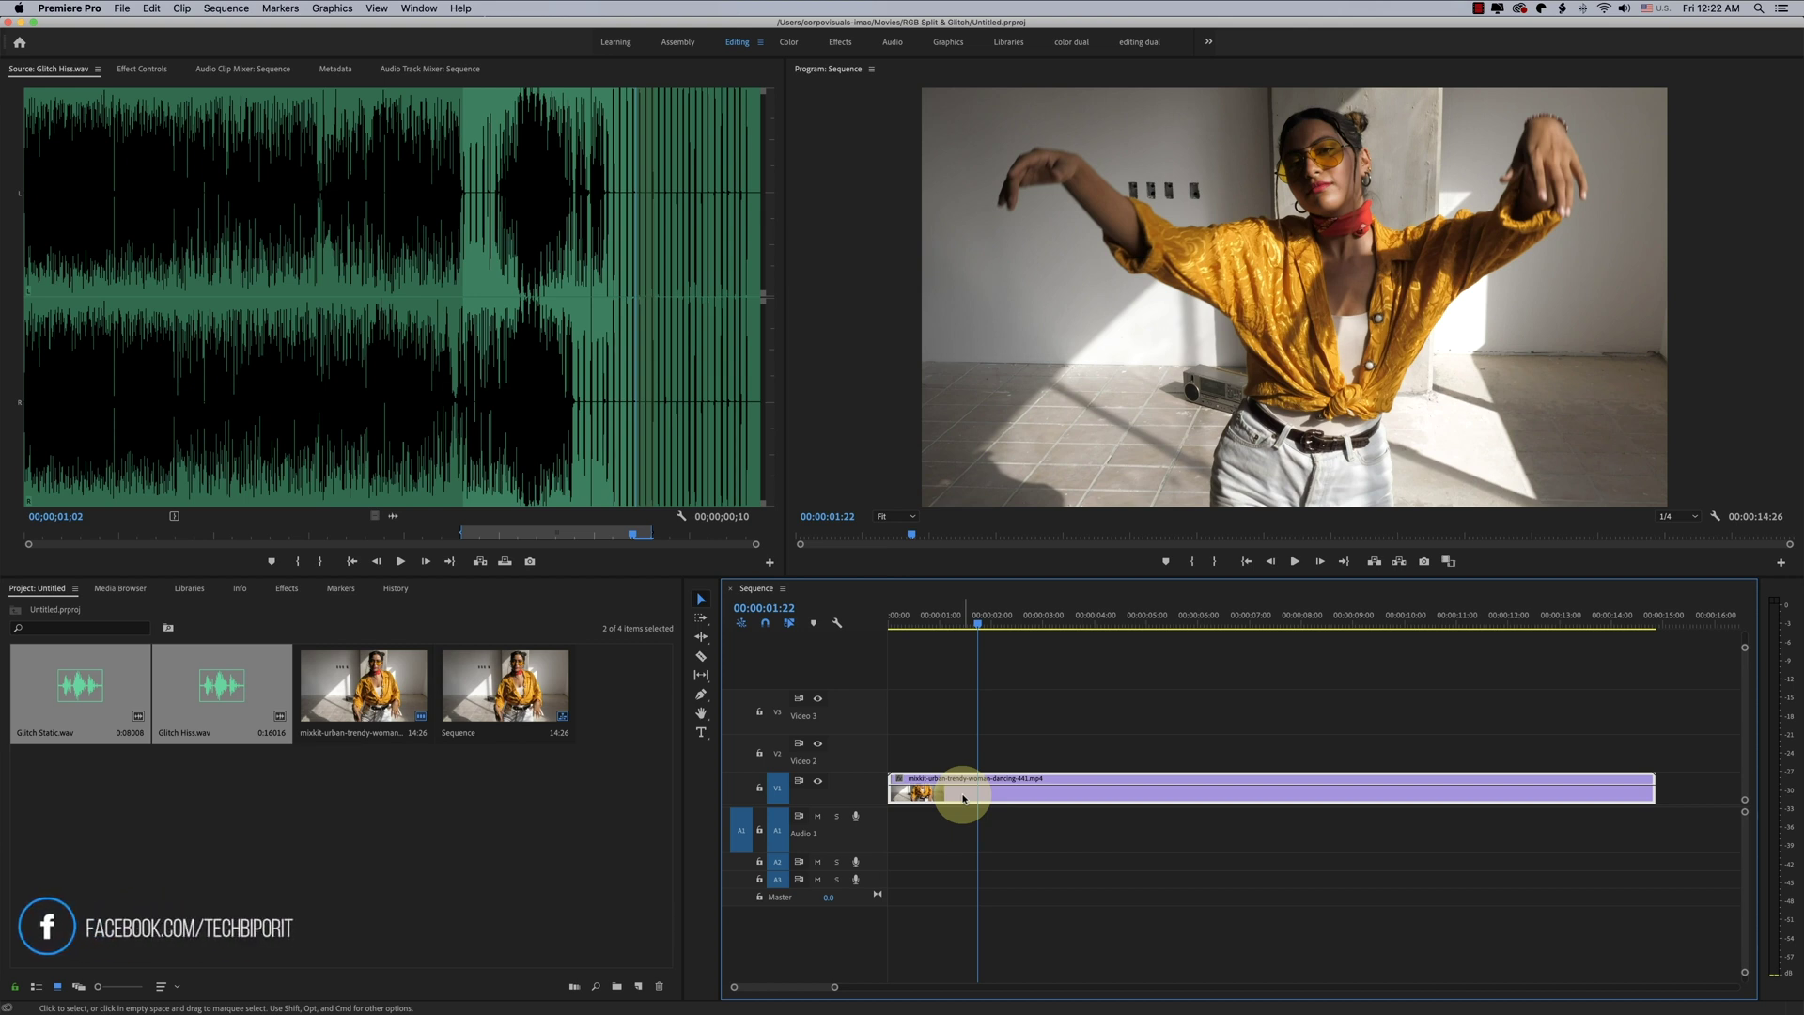
# - Rename the Video 1 clip BLUE, then duplicate it onto Video 2 and name the copy GREEN
pyautogui.rightClick(964, 798)
pyautogui.click(996, 935)
pyautogui.write('BLUE')
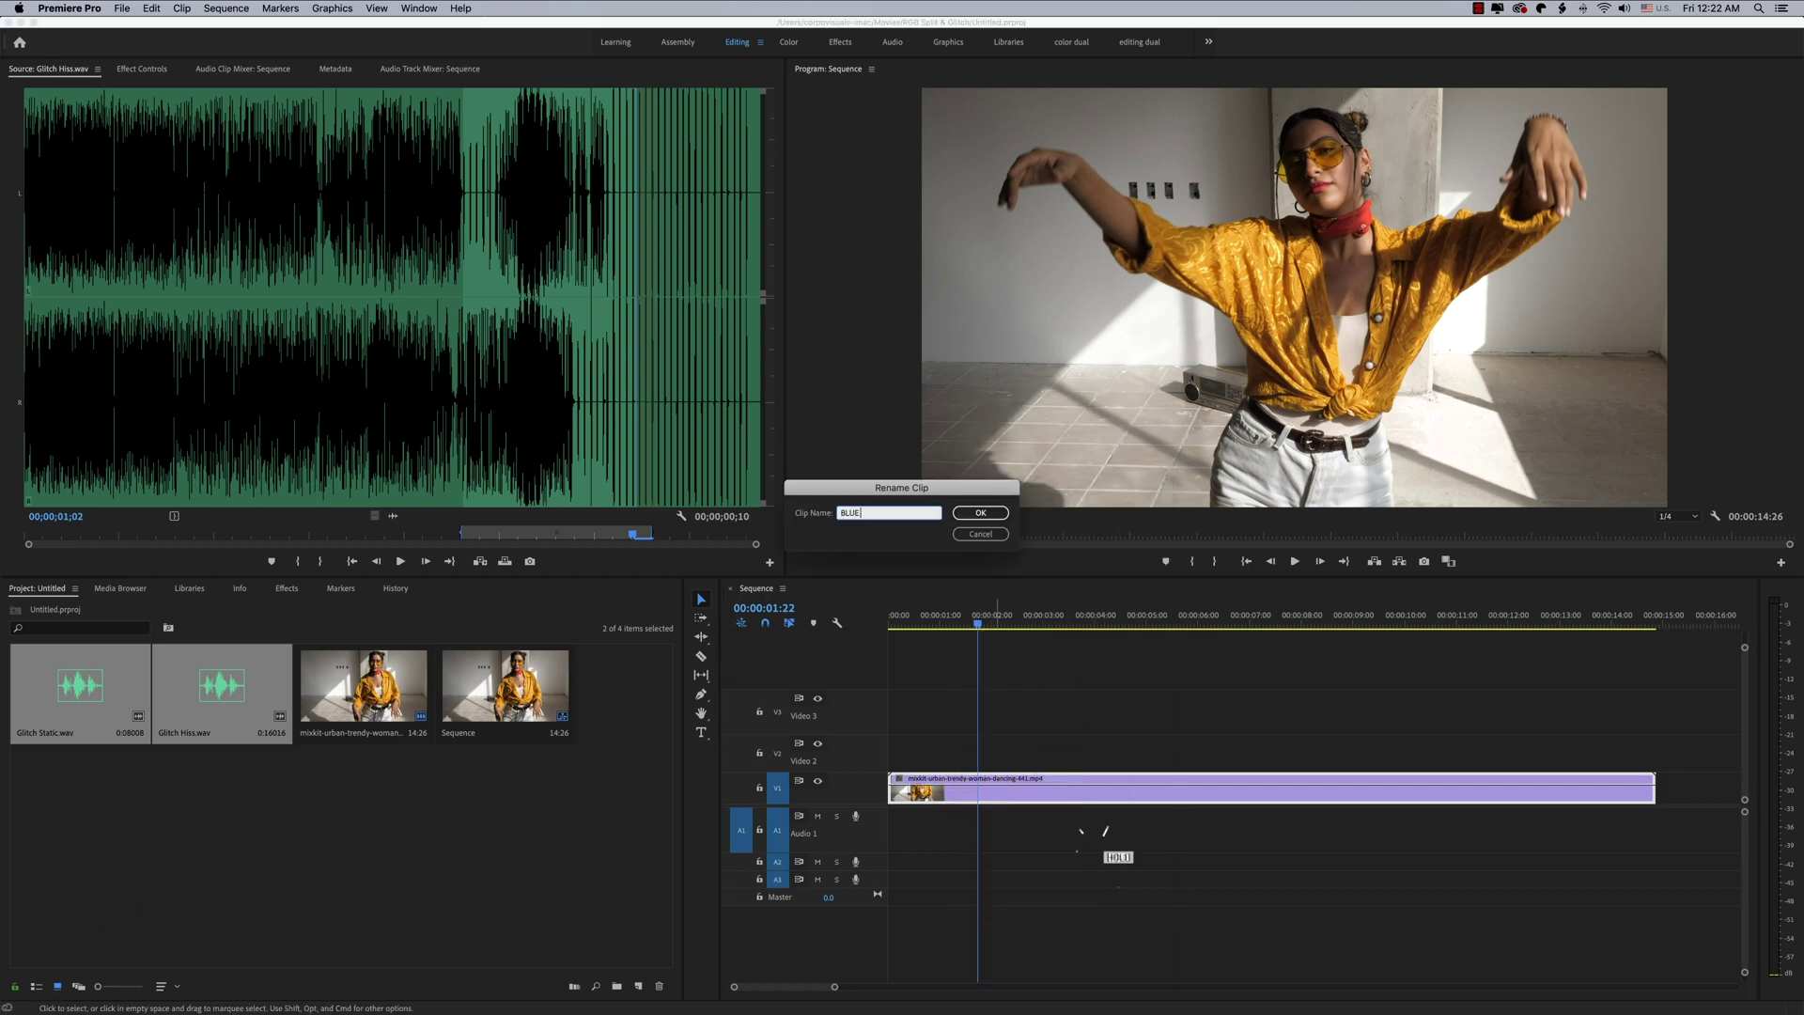
pyautogui.press('Return')
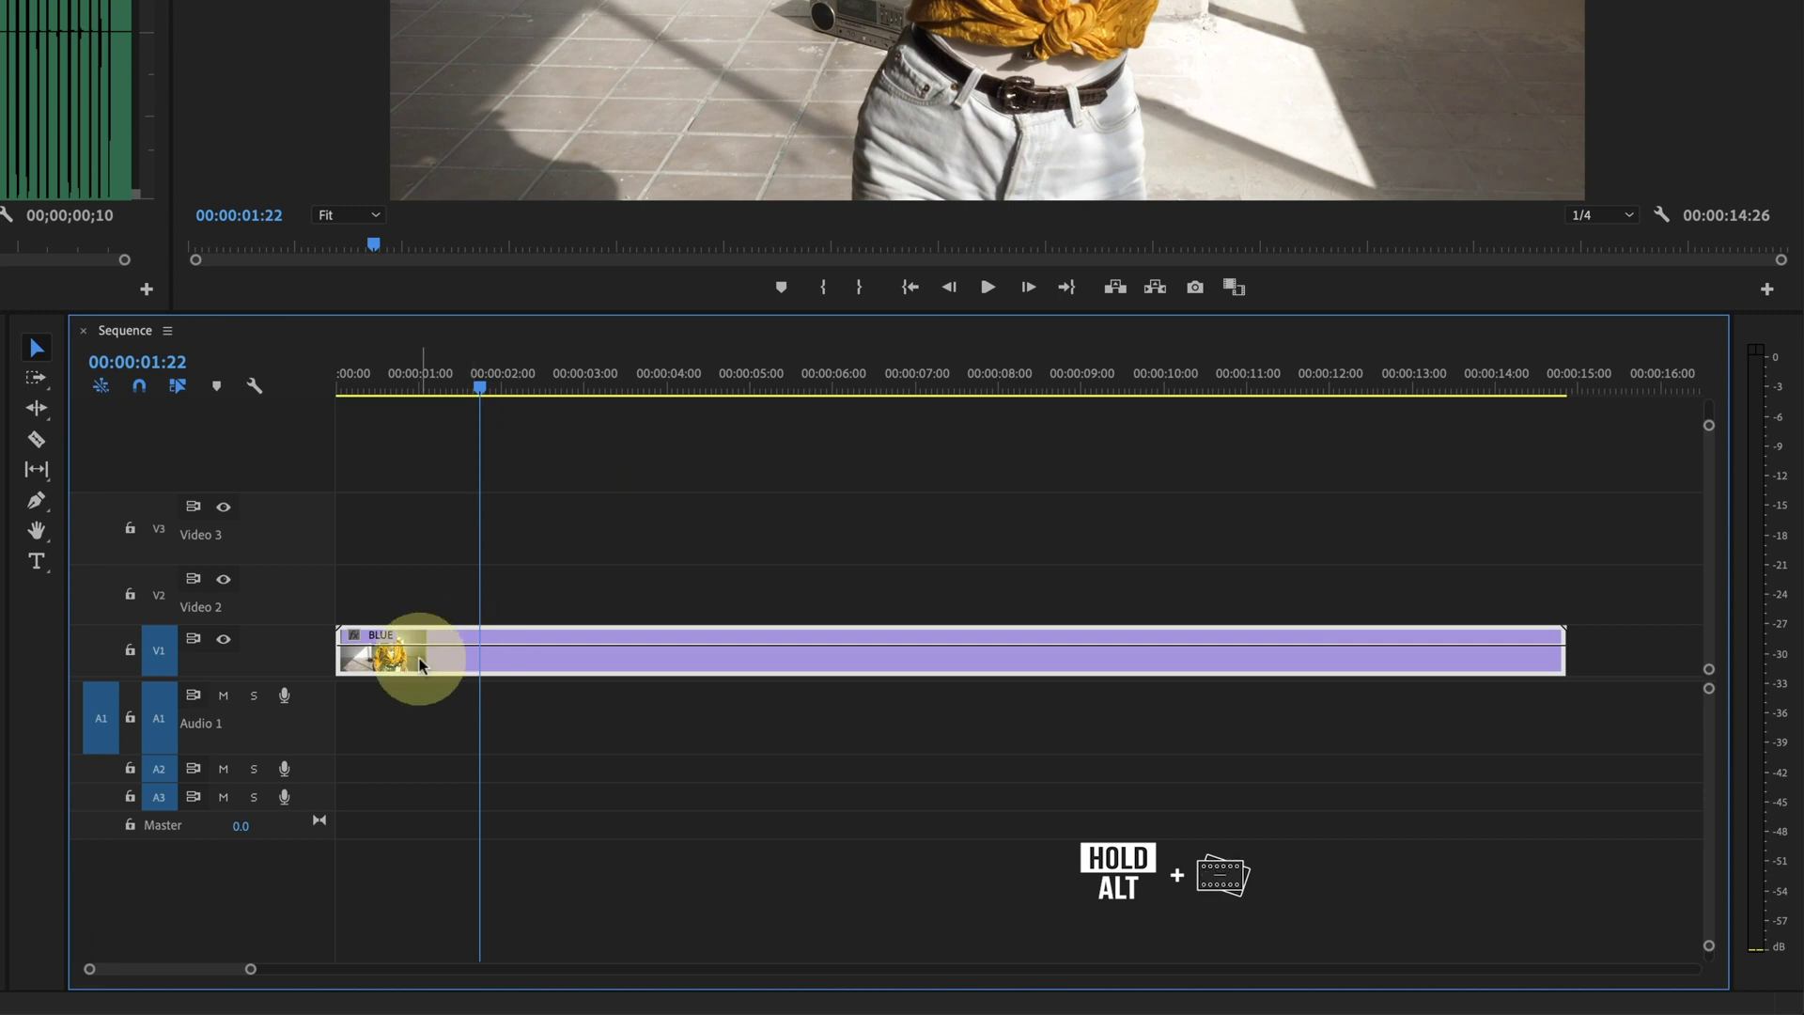
pyautogui.moveTo(420, 664); pyautogui.dragTo(343, 604)
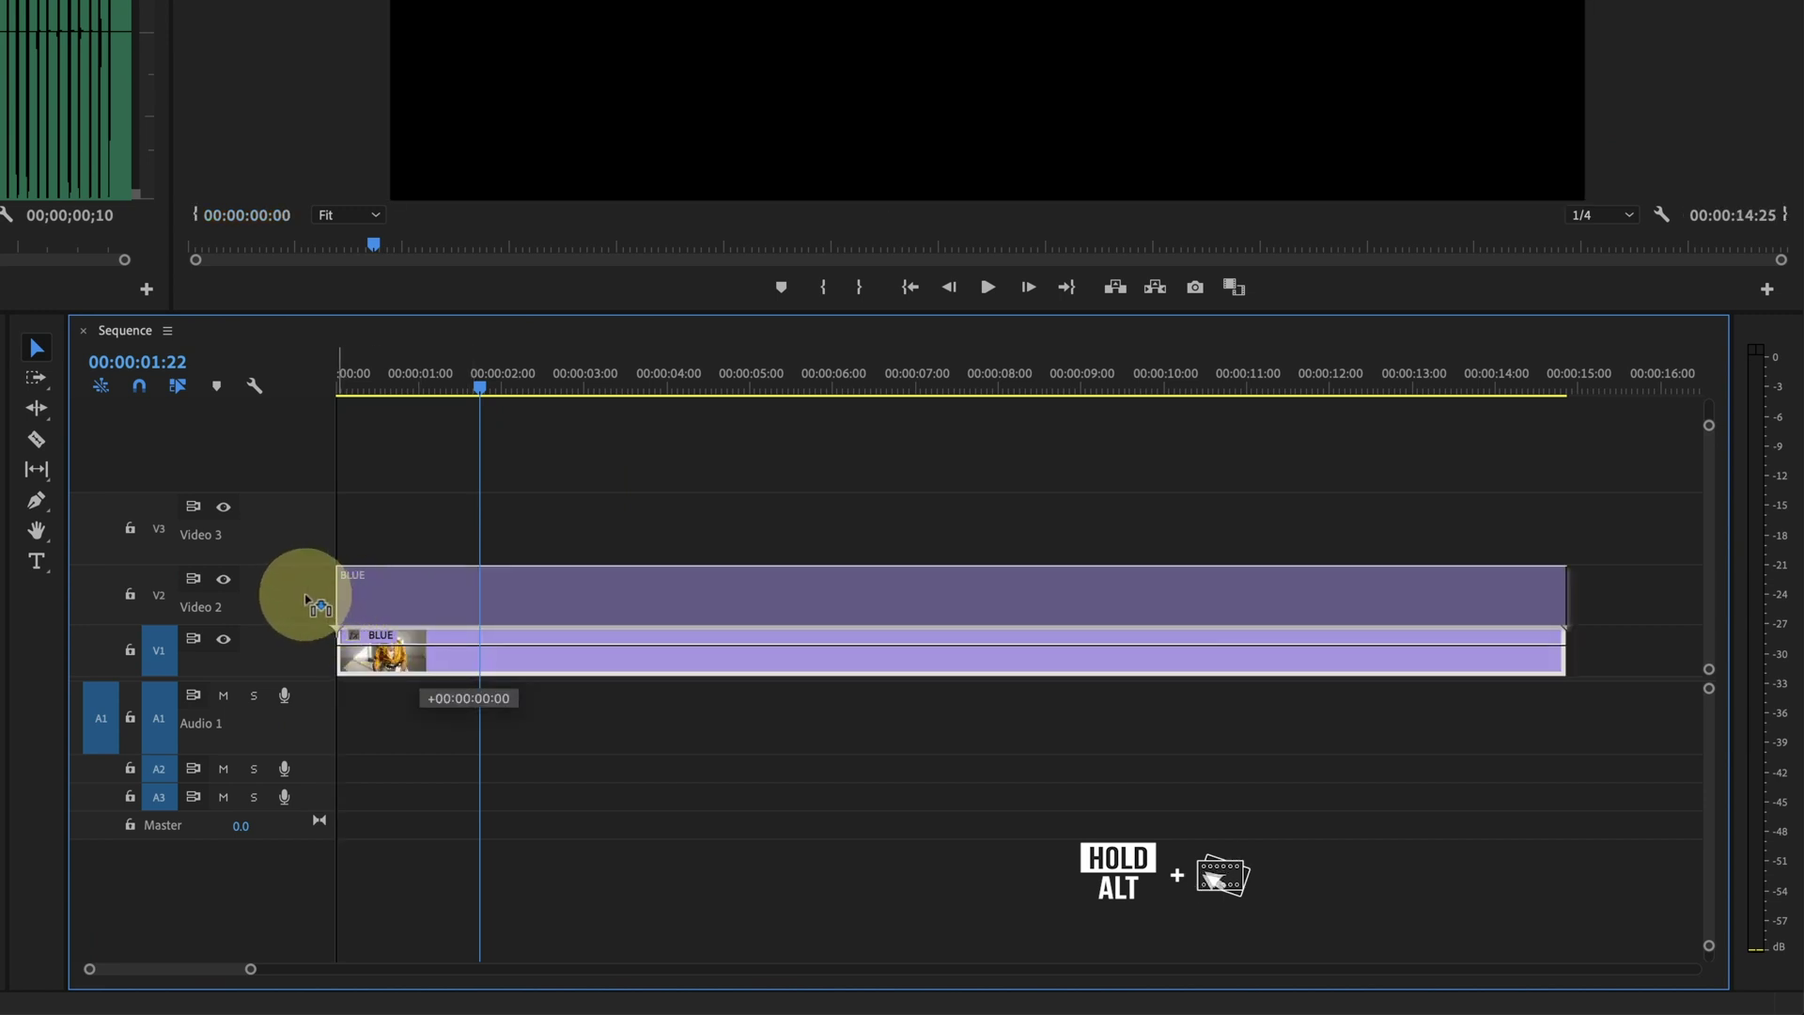
pyautogui.rightClick(473, 594)
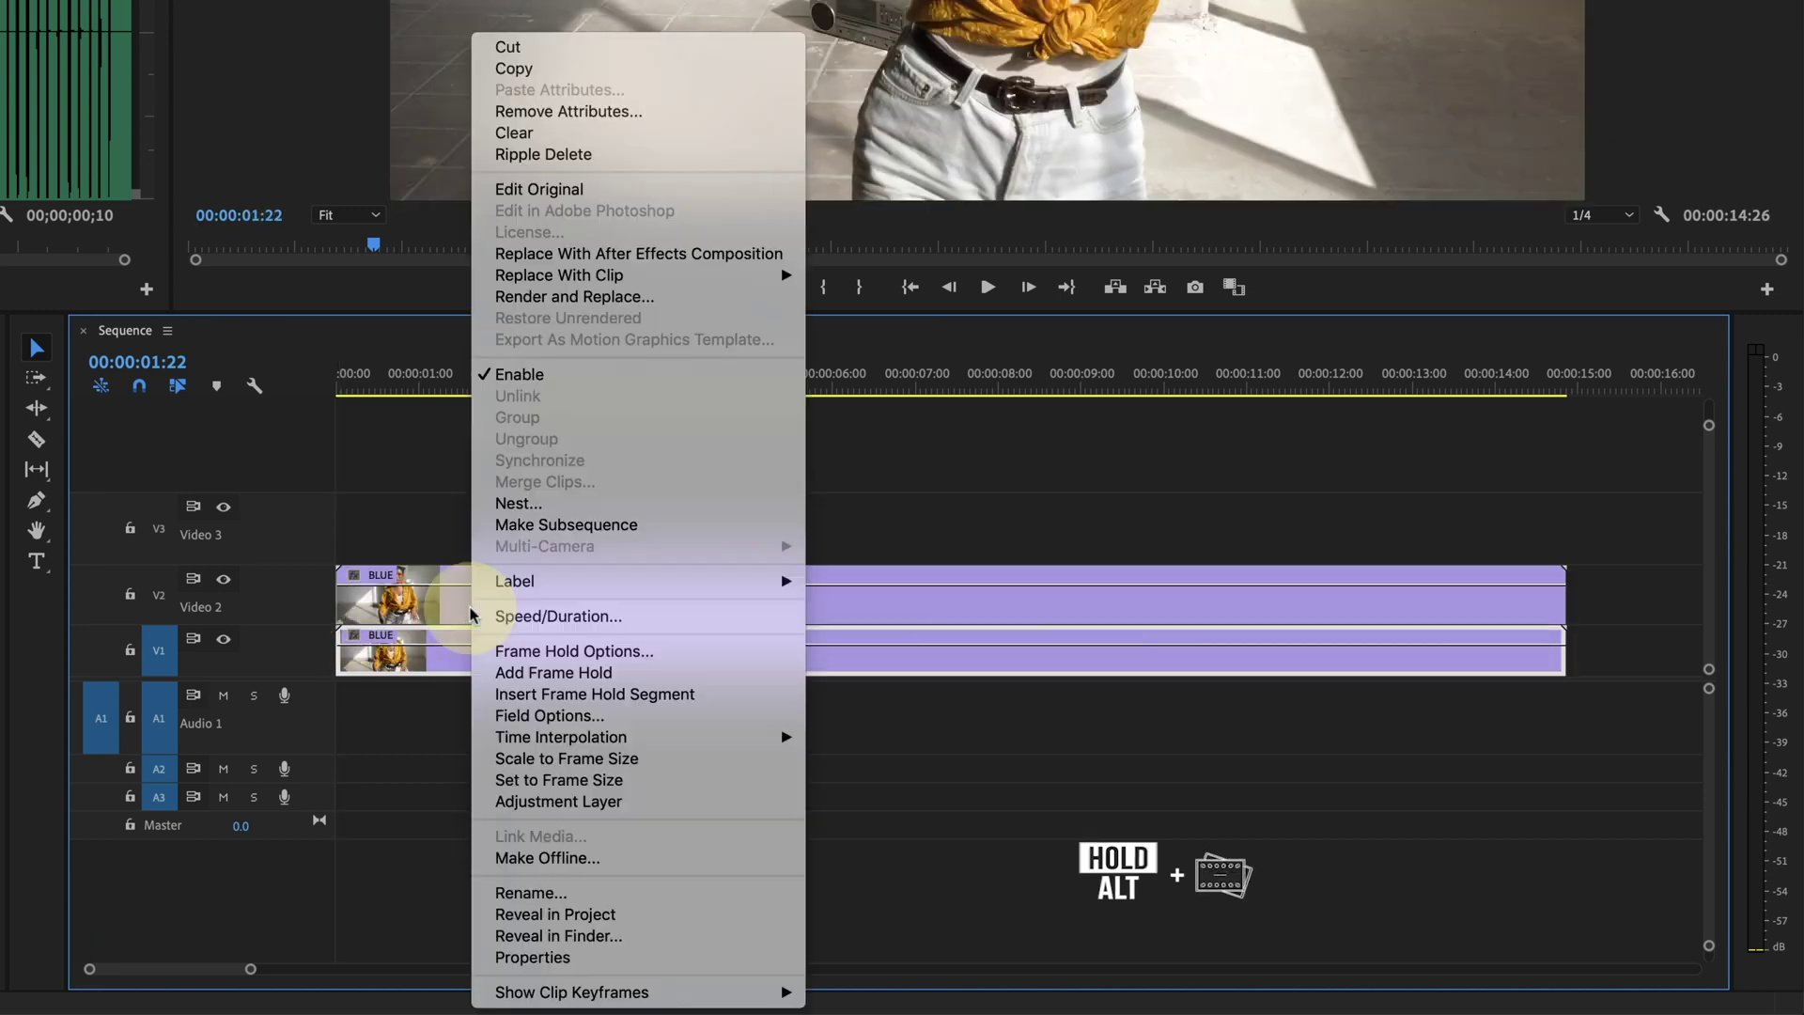
pyautogui.click(549, 893)
pyautogui.write('GREEN')
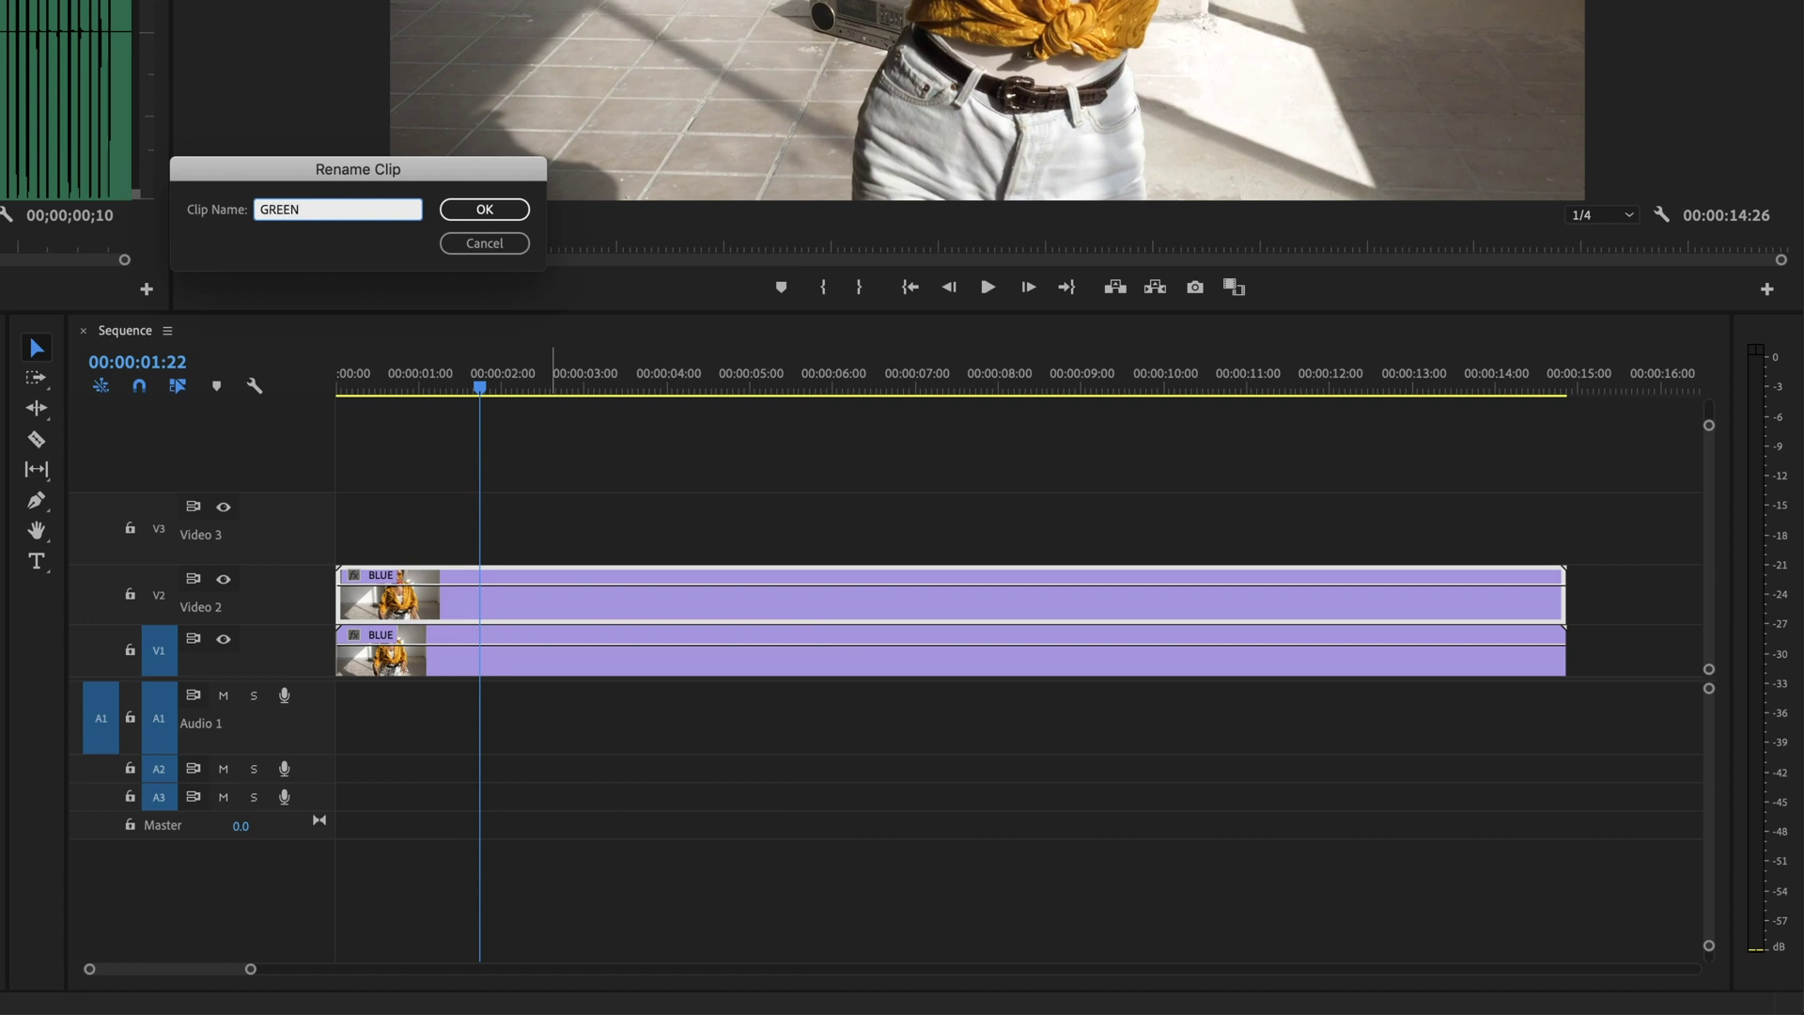
pyautogui.press('Return')
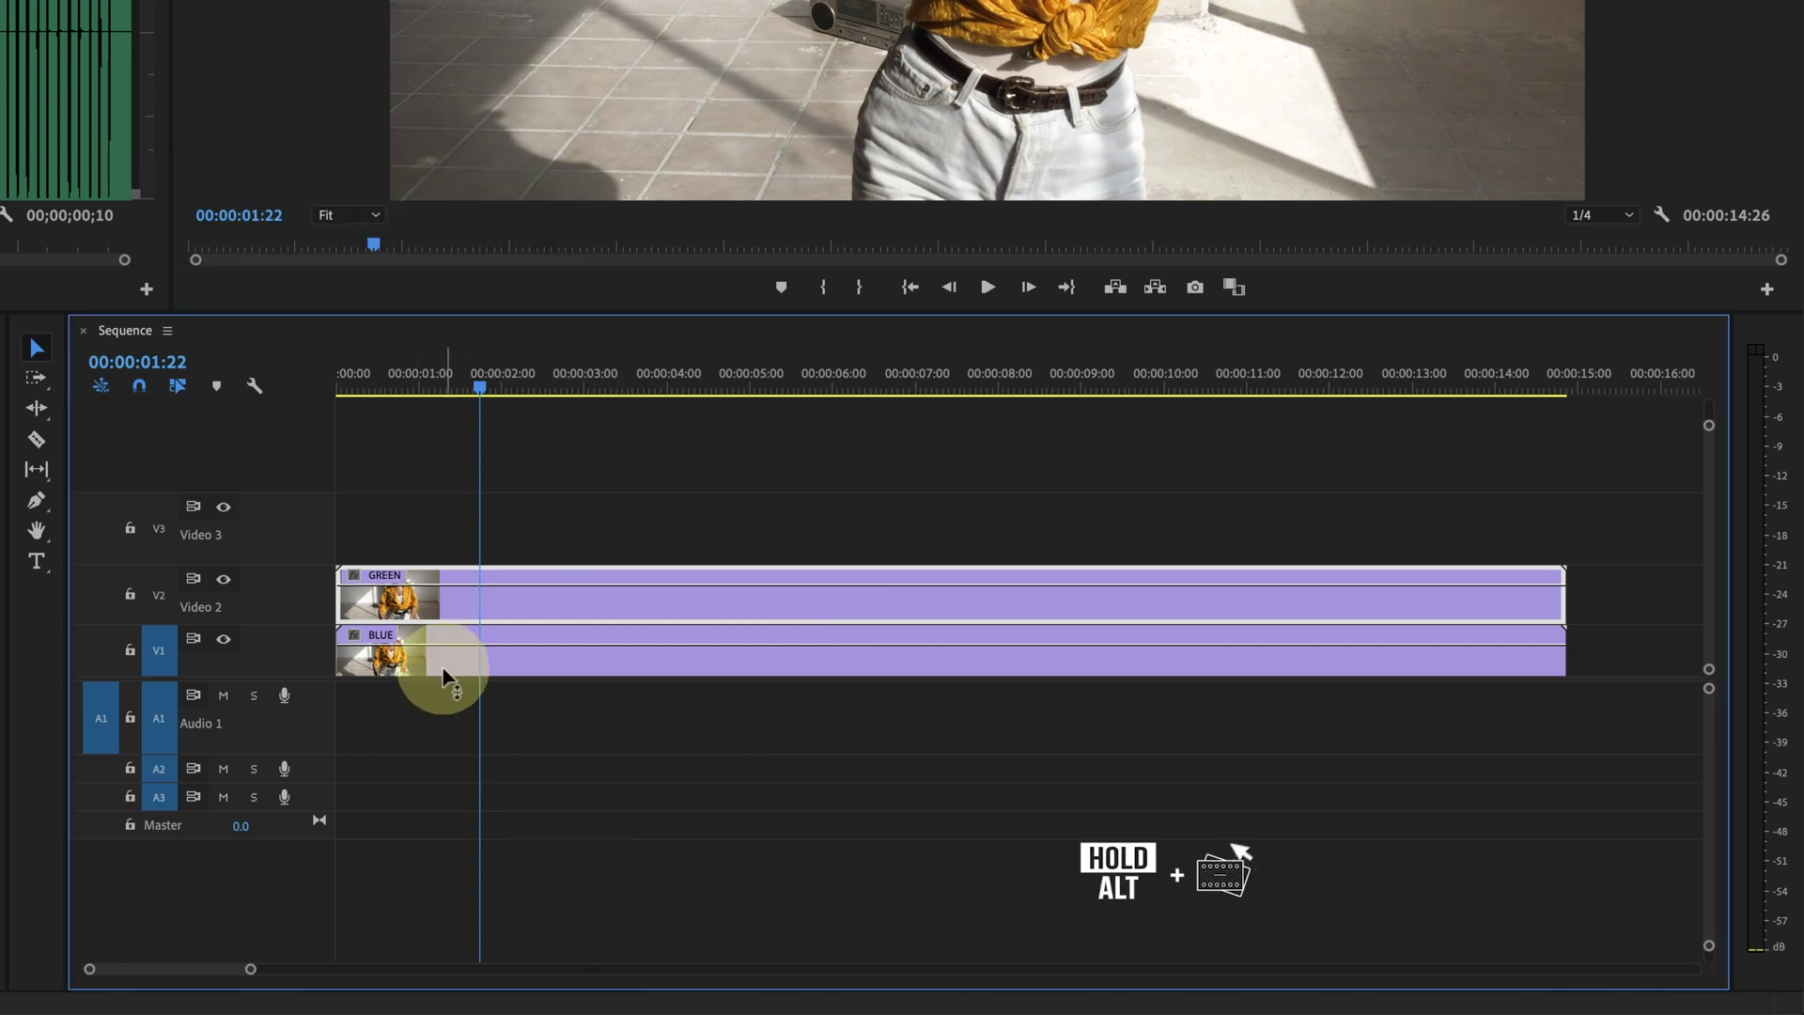
# - Duplicate the GREEN clip onto Video 3 and name the copy RED
pyautogui.moveTo(455, 601); pyautogui.dragTo(455, 534)
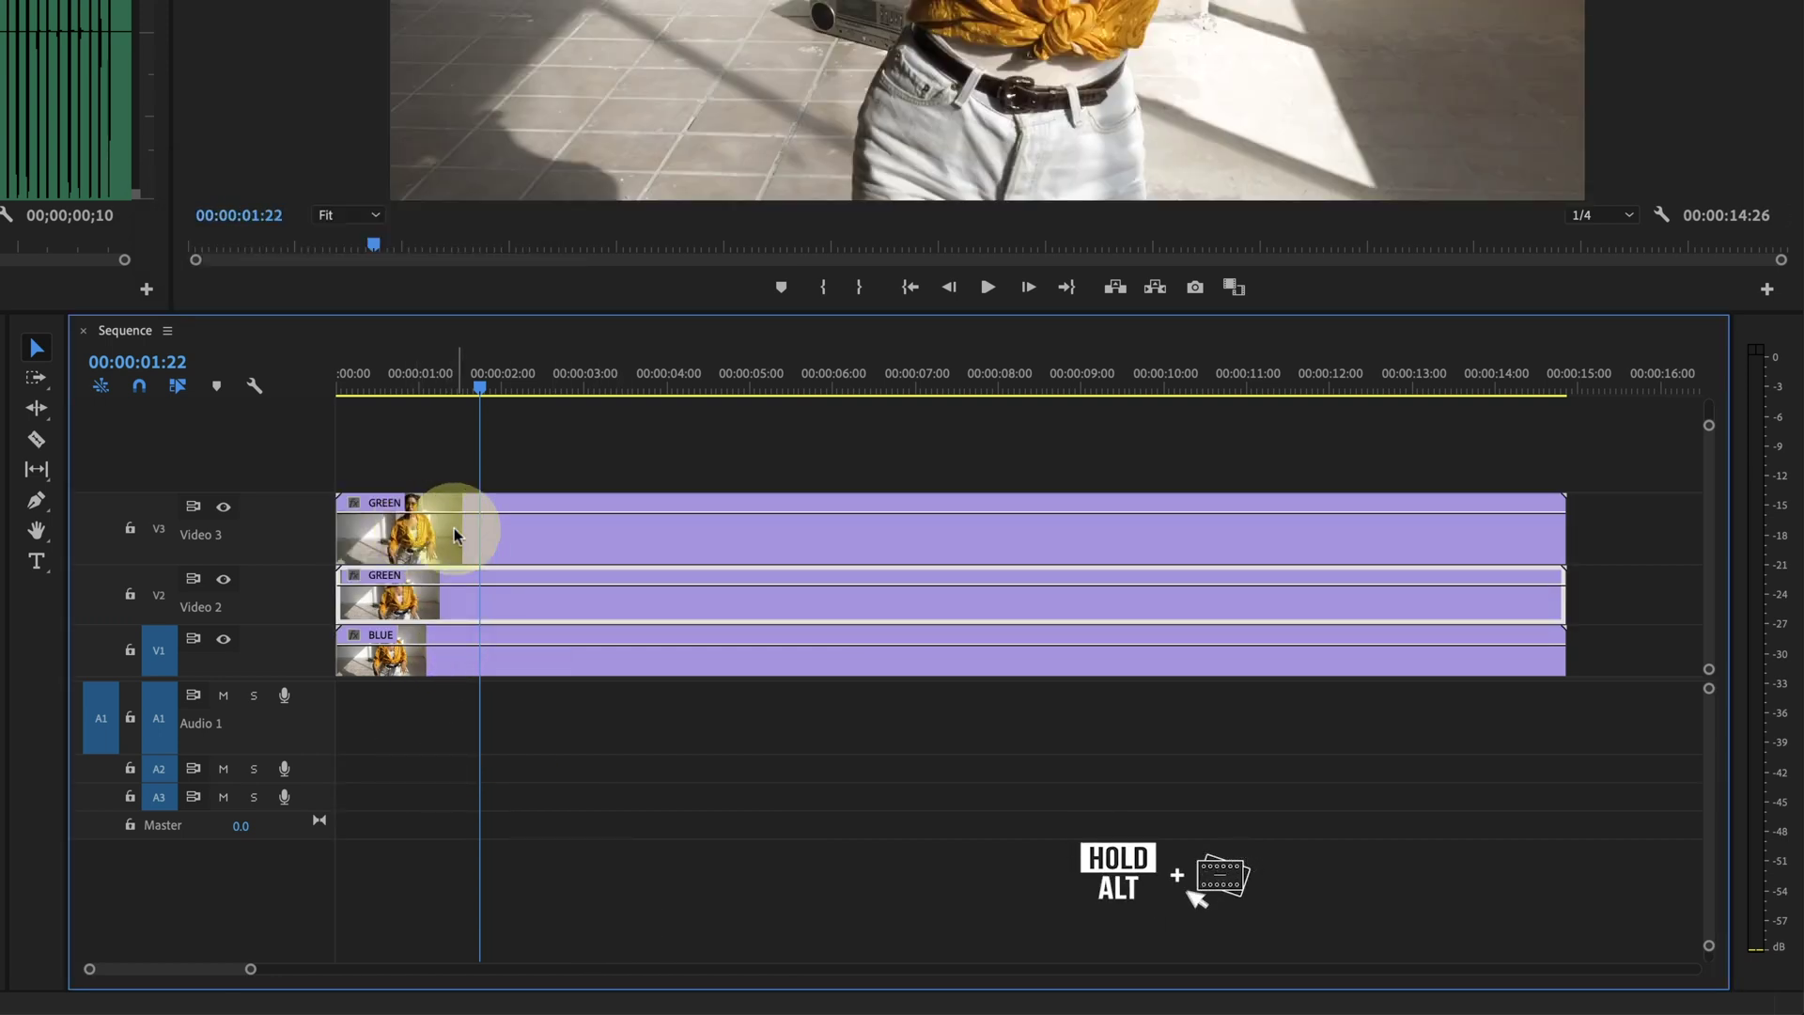
pyautogui.rightClick(455, 533)
pyautogui.click(550, 893)
pyautogui.write('RED')
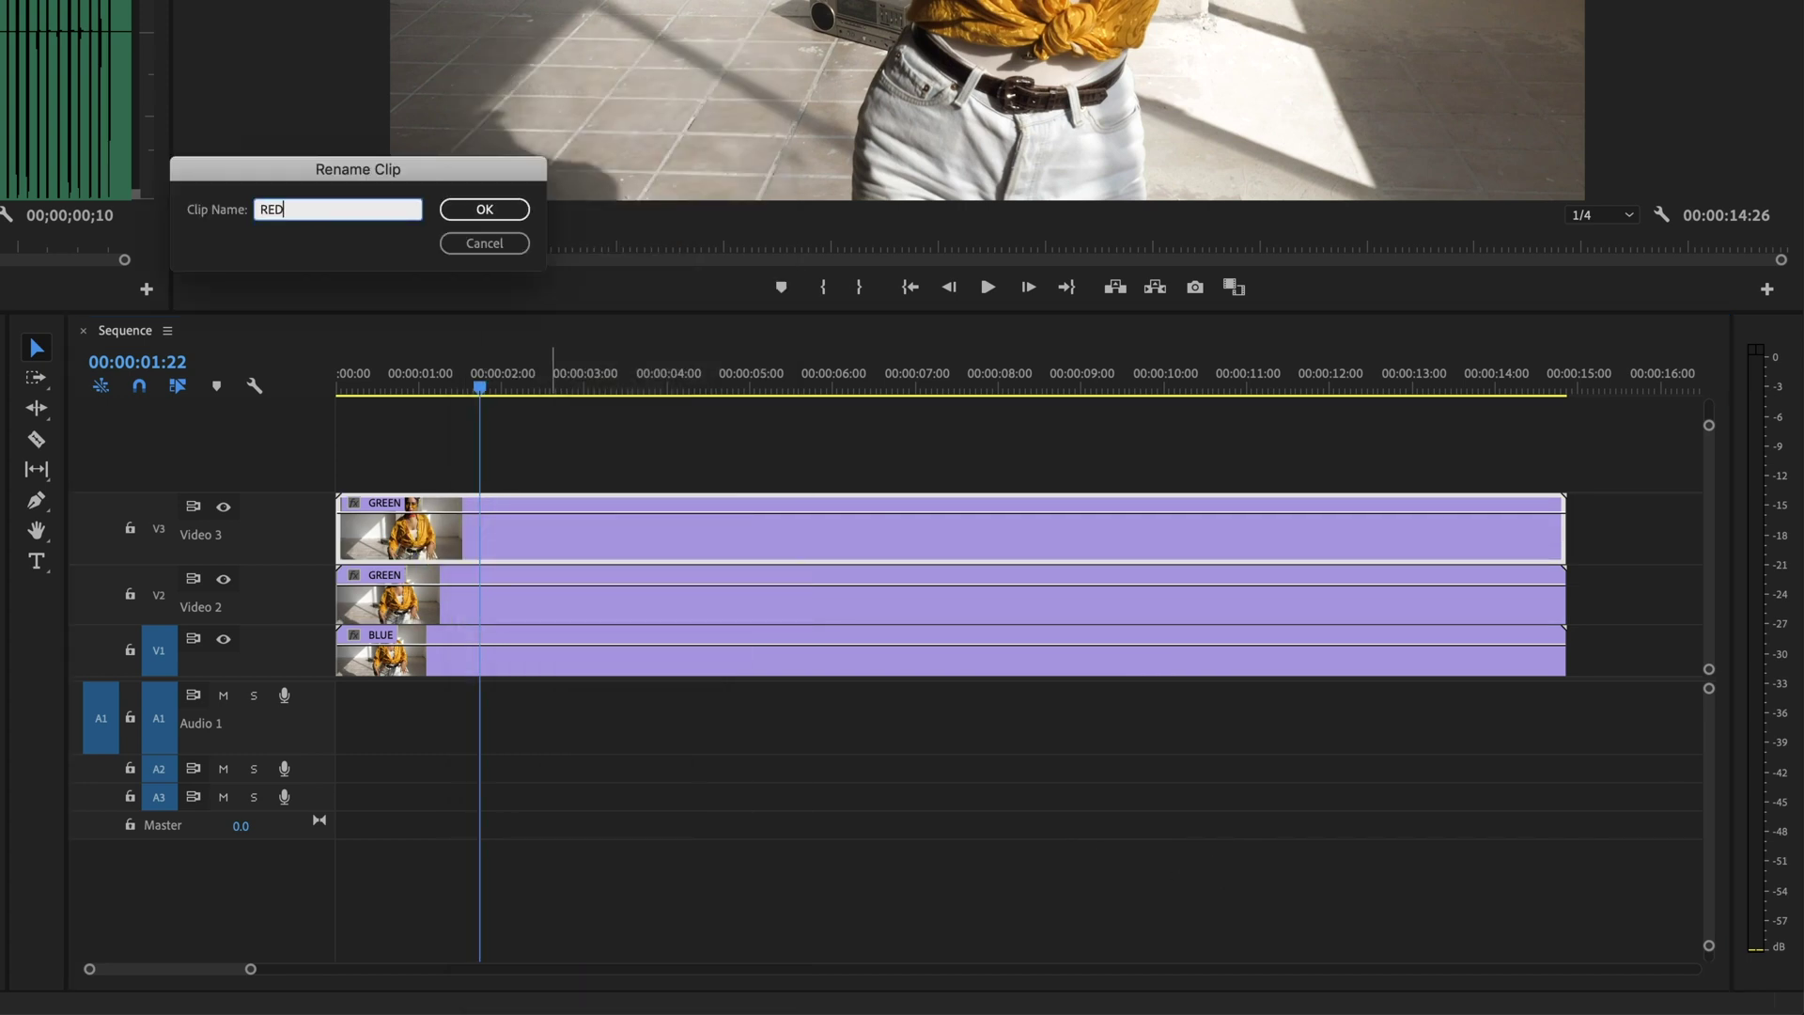
pyautogui.press('Return')
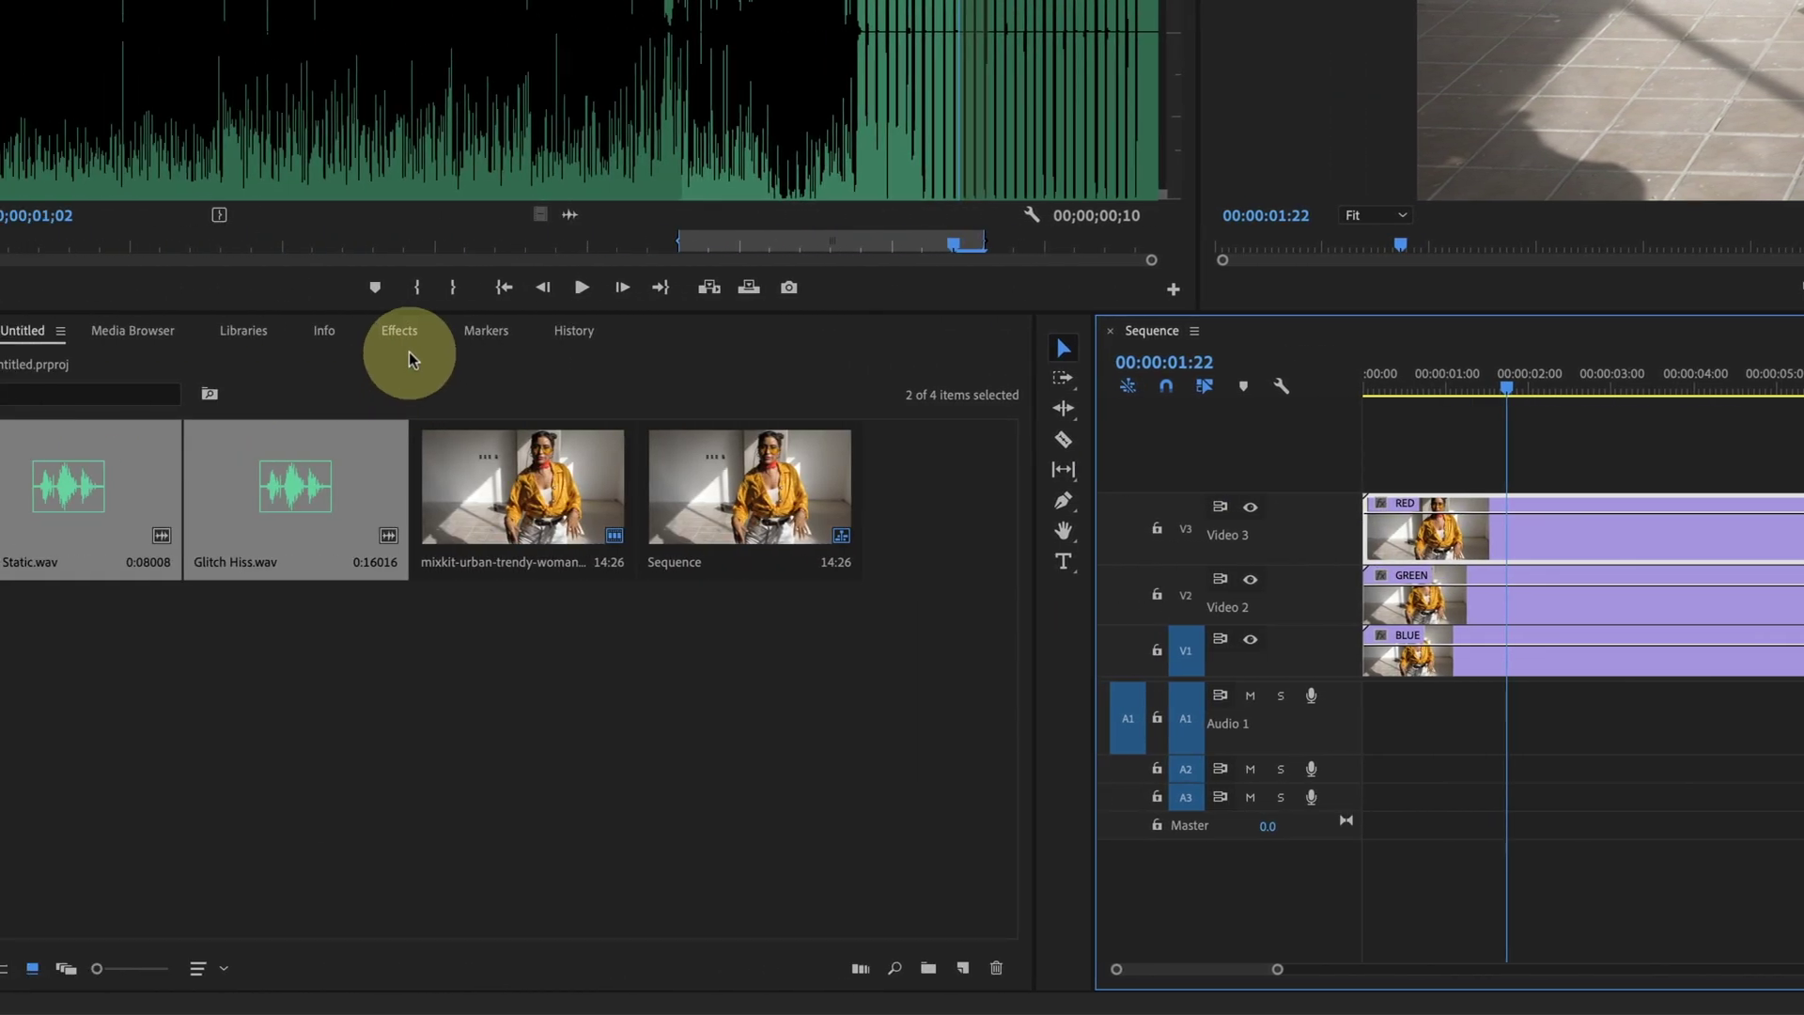
# - Apply Arithmetic to the RED clip with operator Max and Red Value raised to 195
pyautogui.click(457, 334)
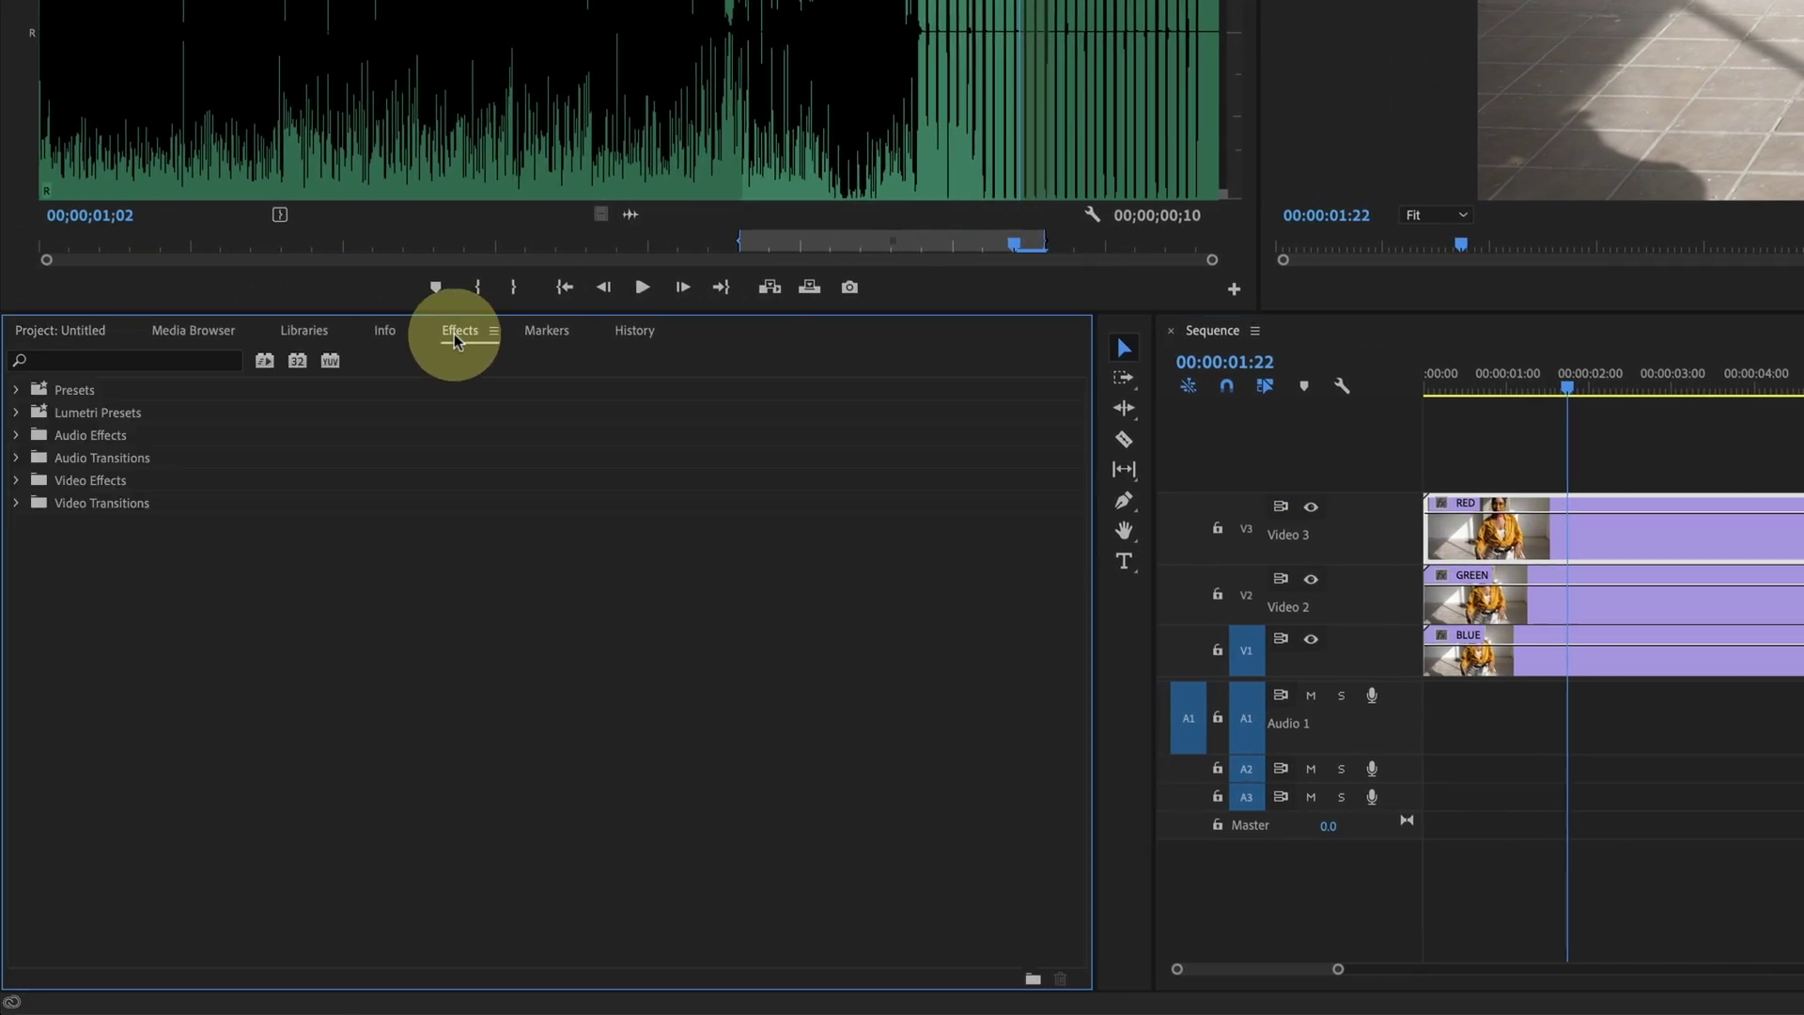
pyautogui.write('Arith')
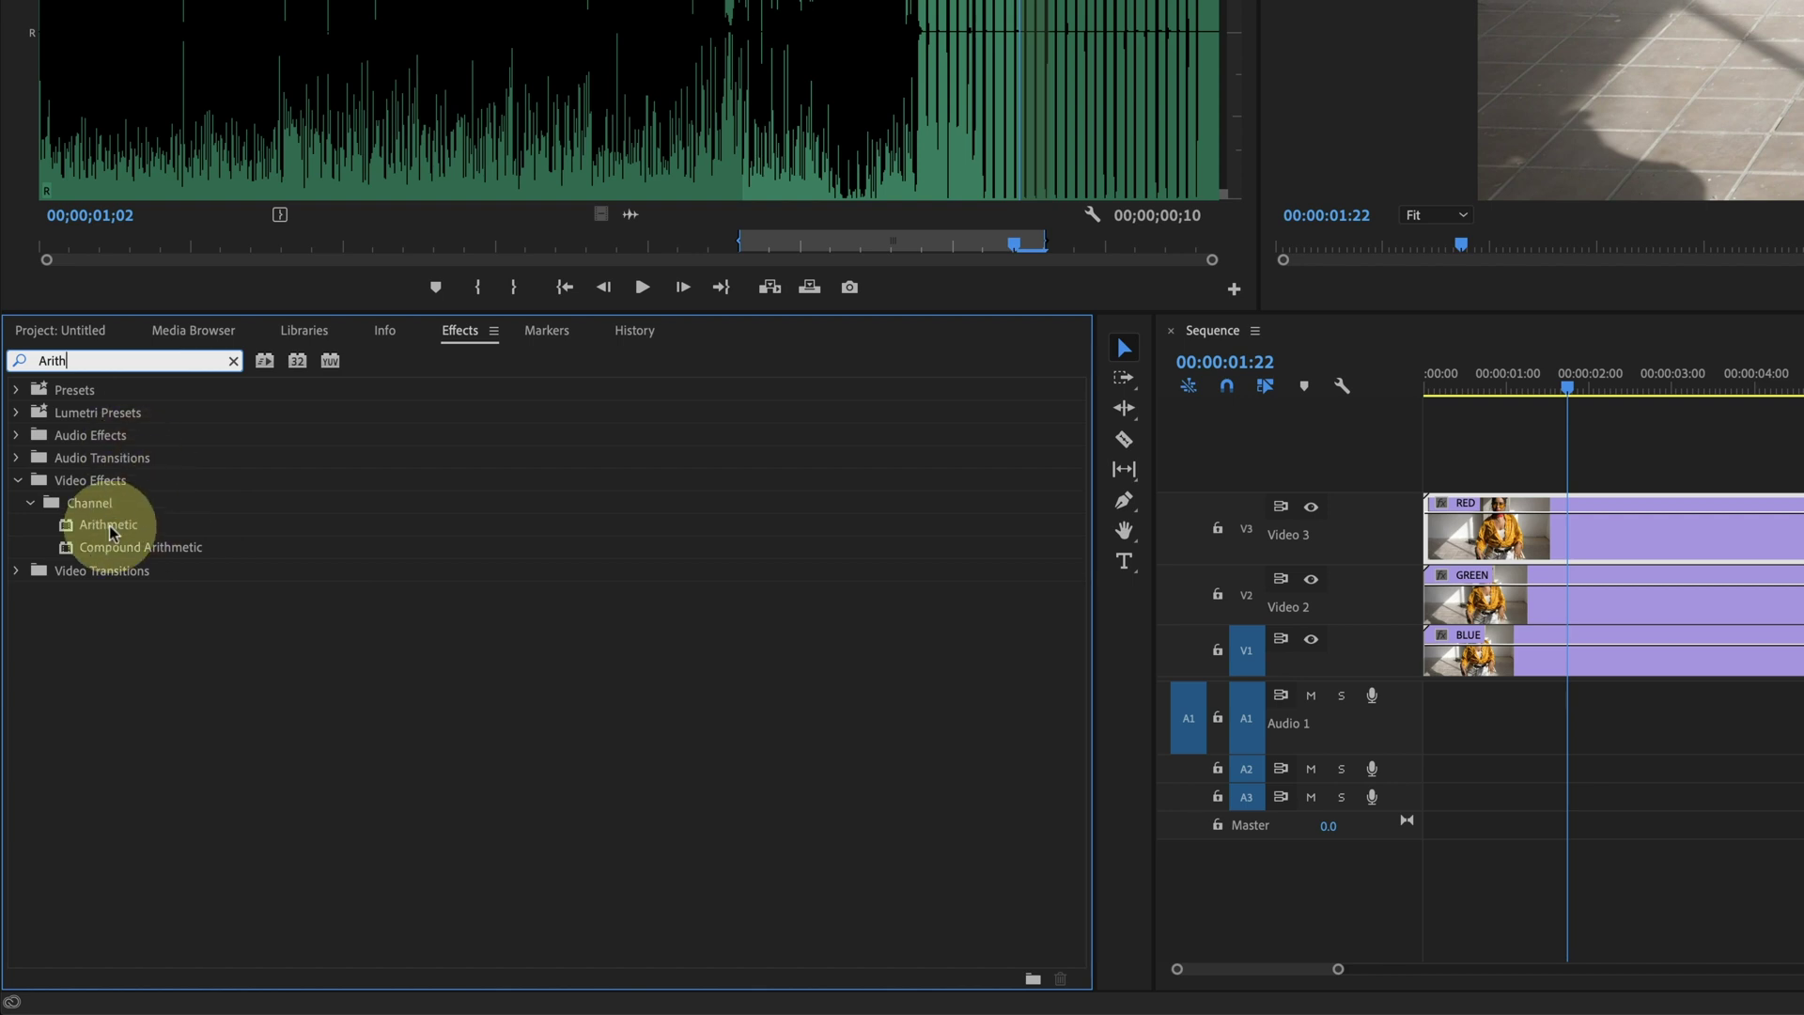
pyautogui.moveTo(85, 524); pyautogui.dragTo(1543, 537)
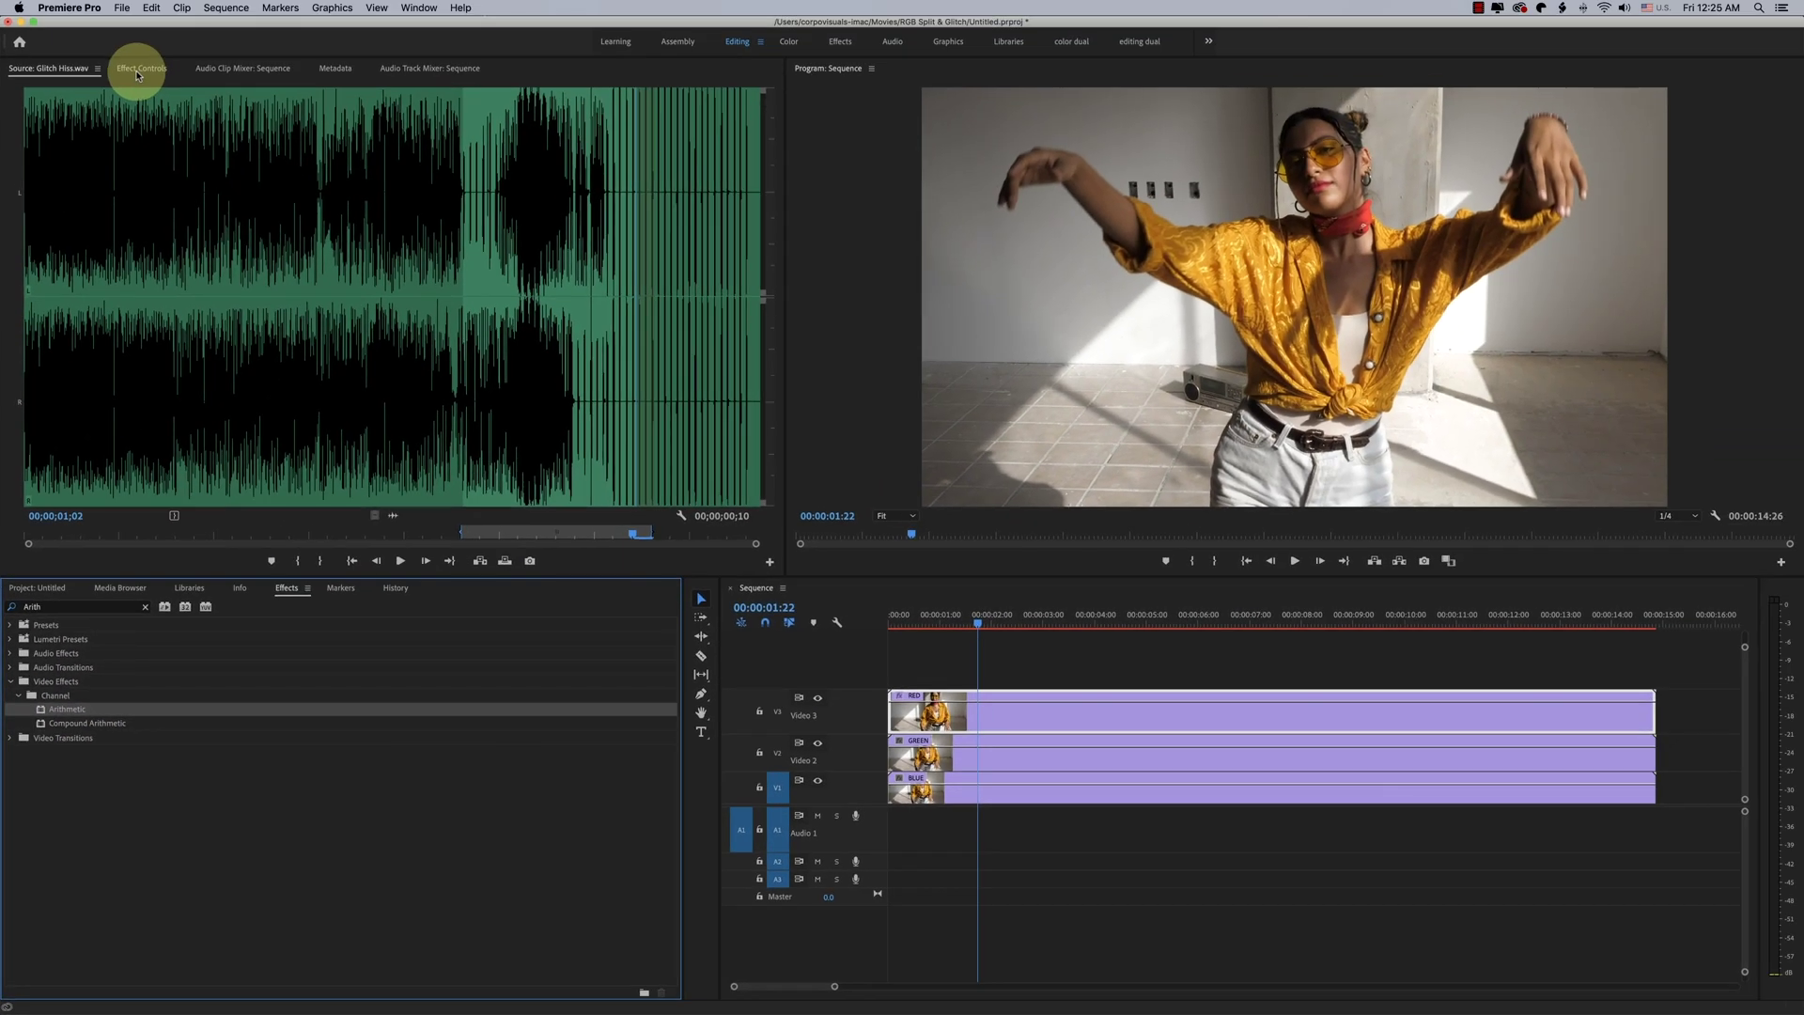
pyautogui.click(139, 69)
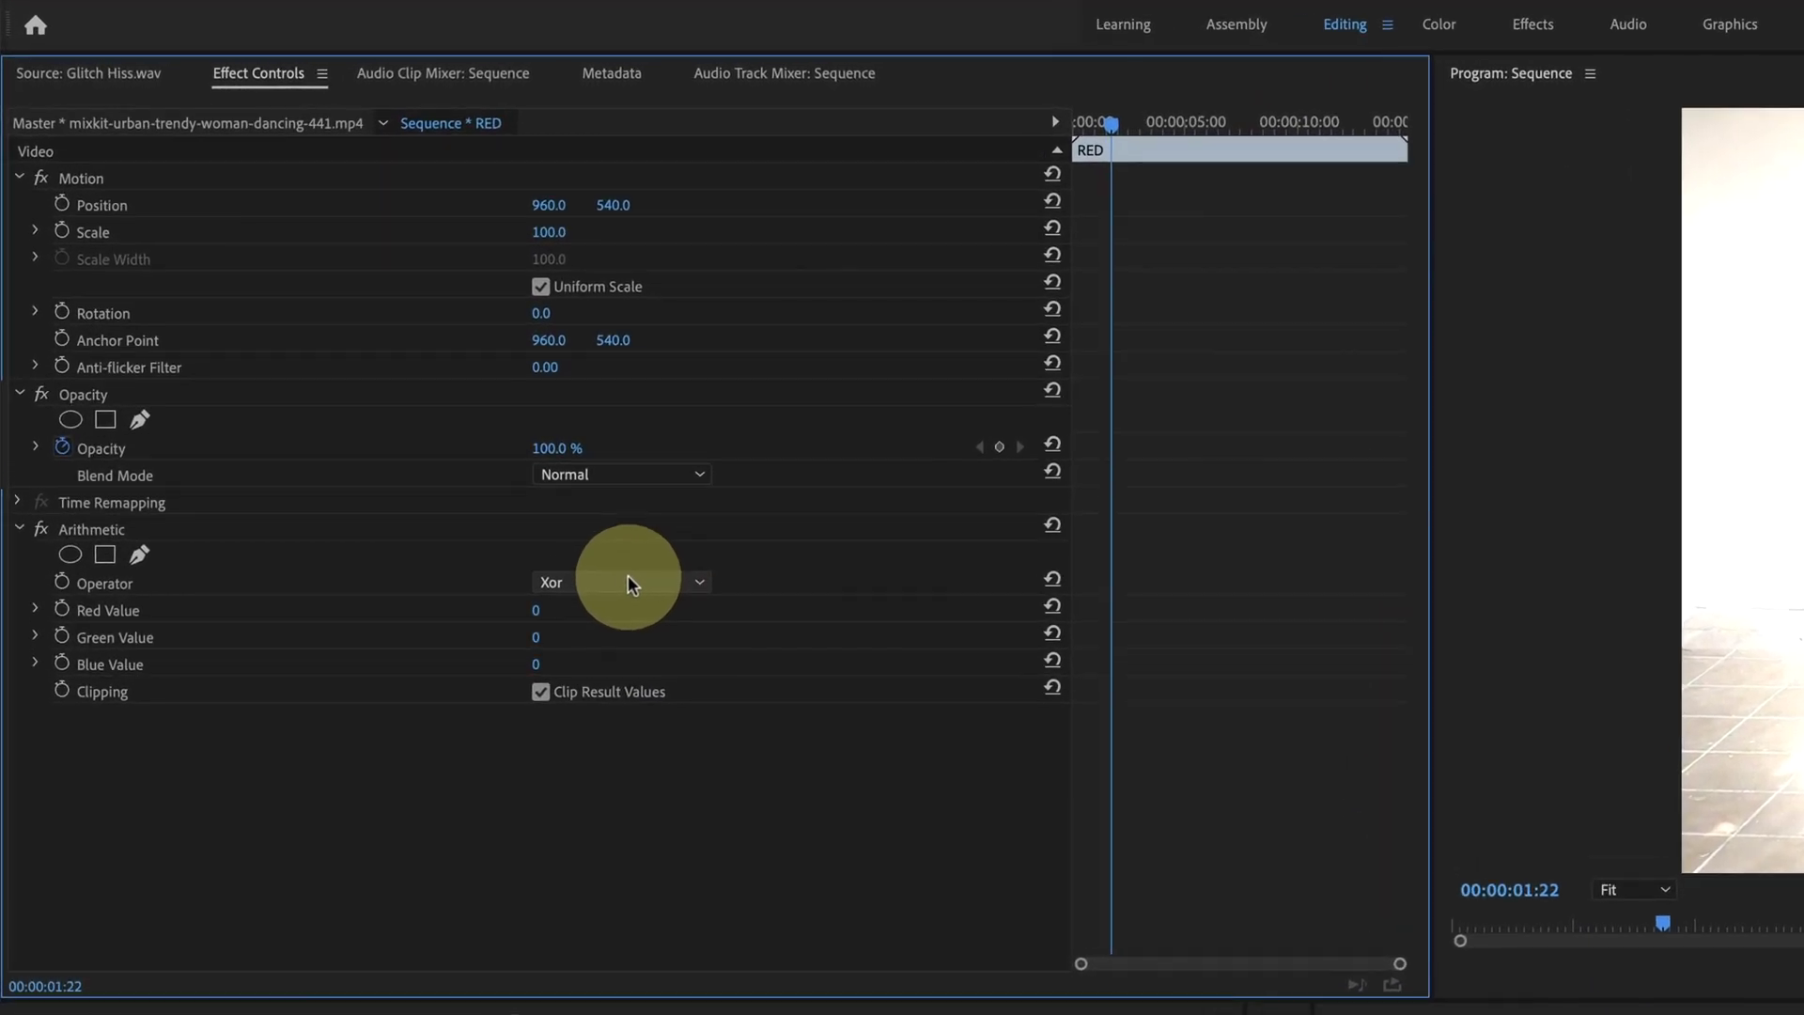
pyautogui.click(344, 348)
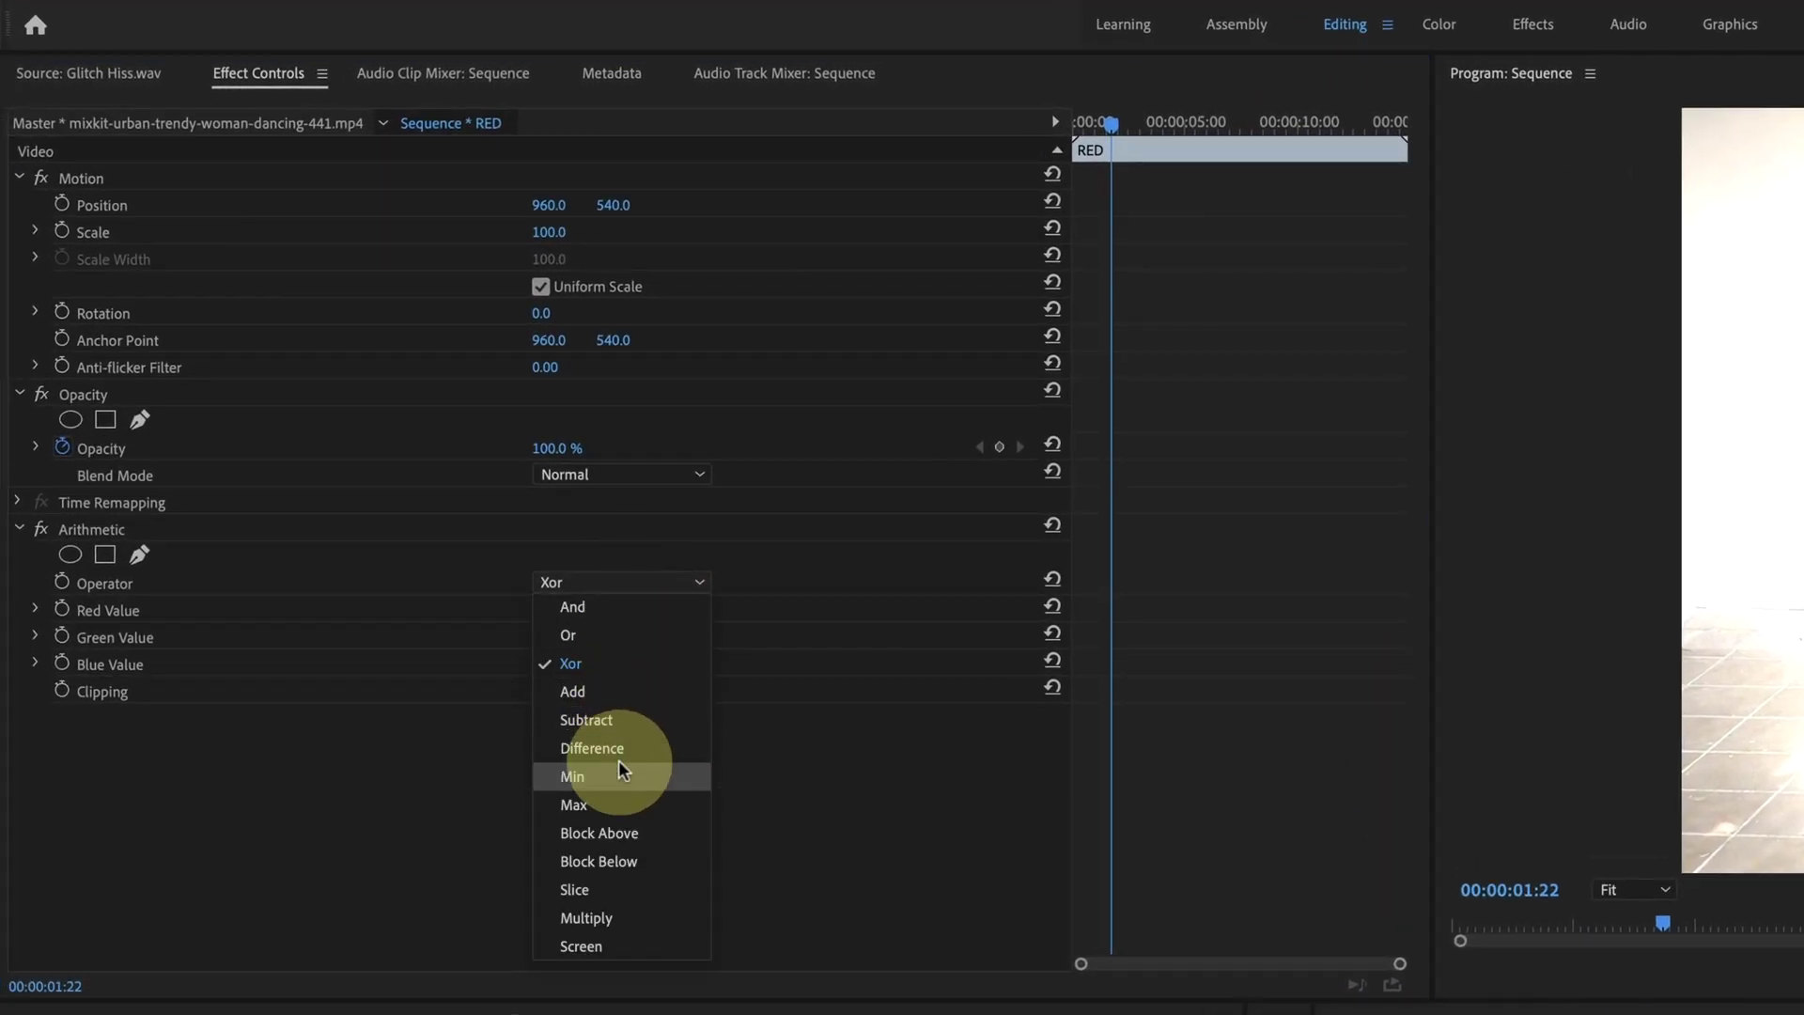
pyautogui.click(618, 809)
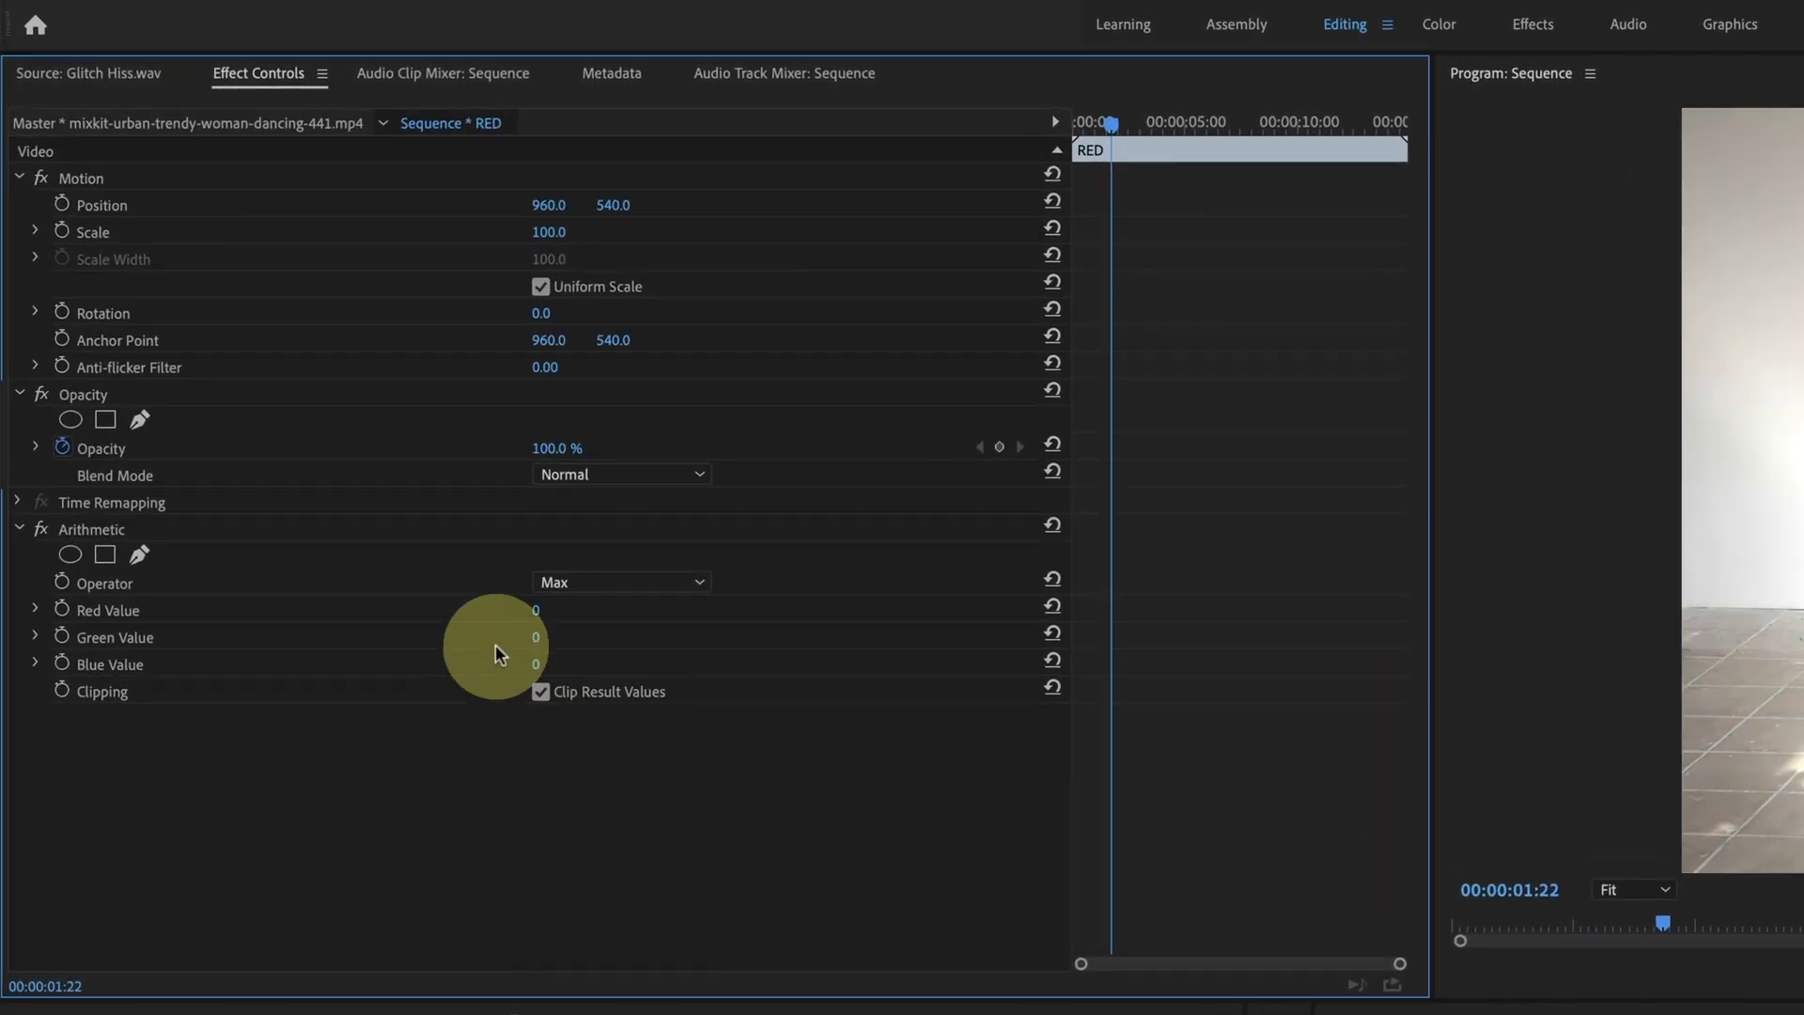
pyautogui.moveTo(540, 610); pyautogui.dragTo(713, 609)
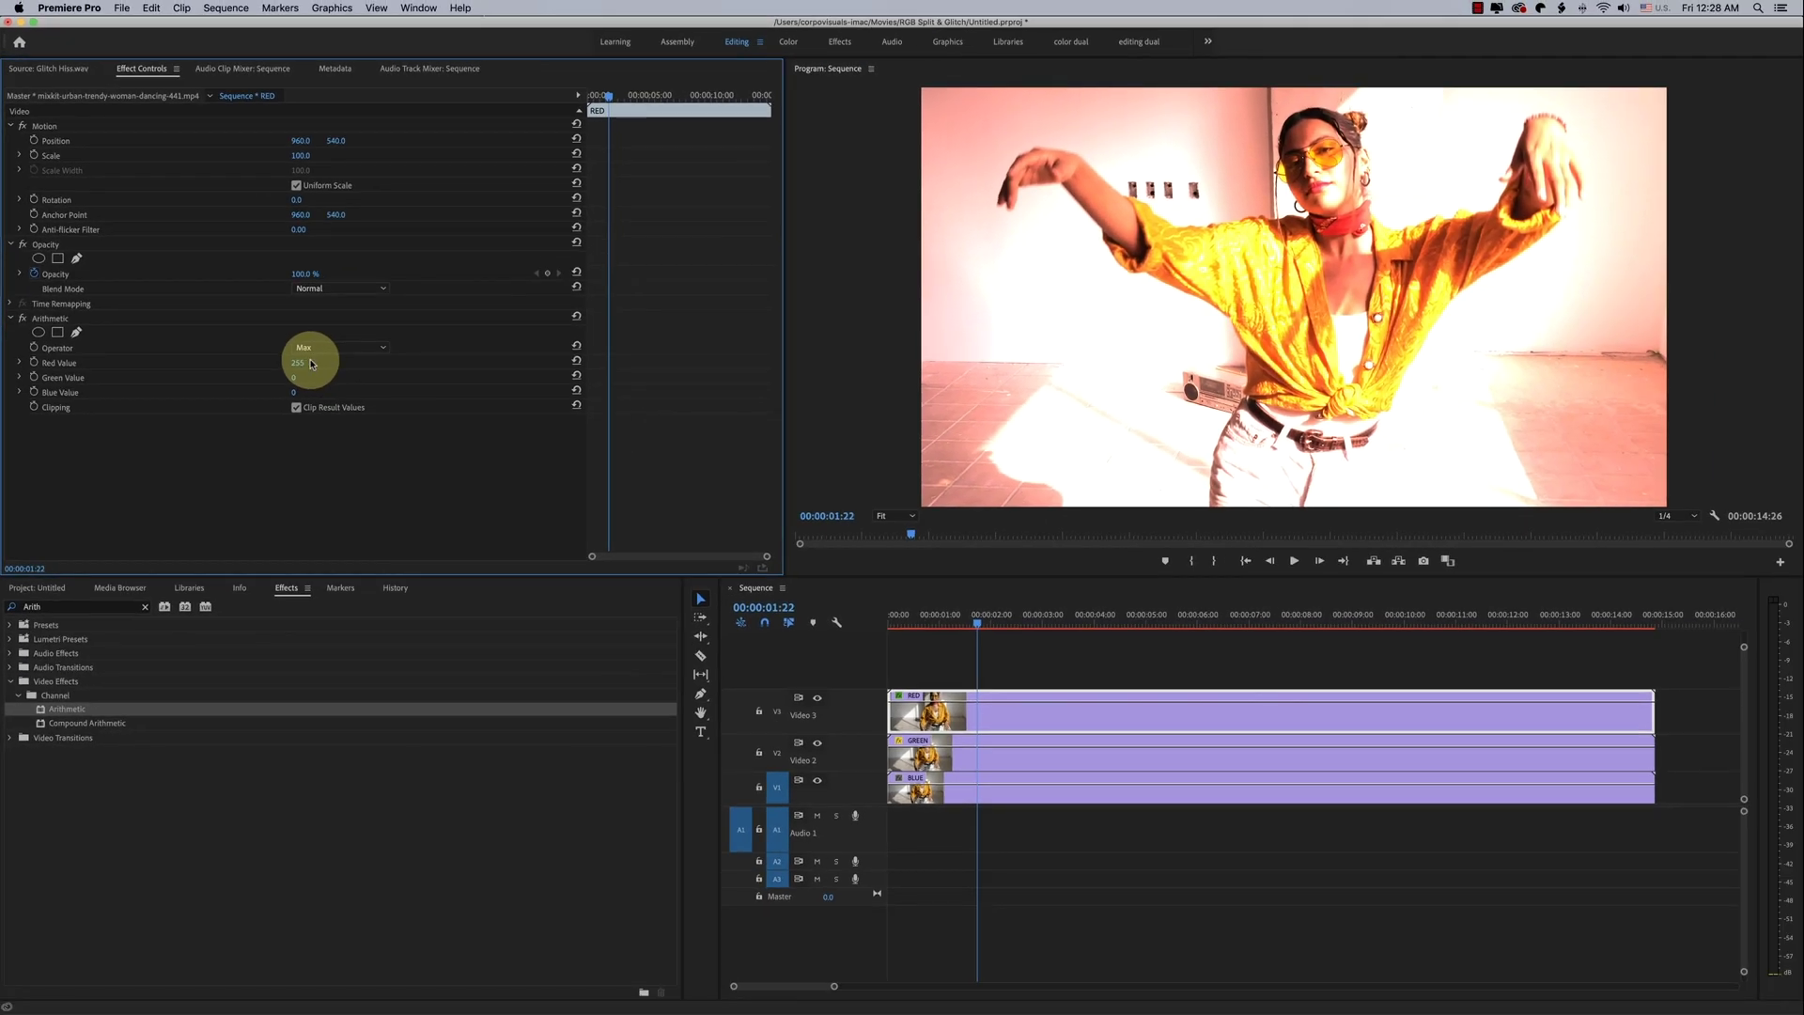
# - Add Arithmetic to the GREEN clip with operator Max and Green Value 255
pyautogui.click(920, 755)
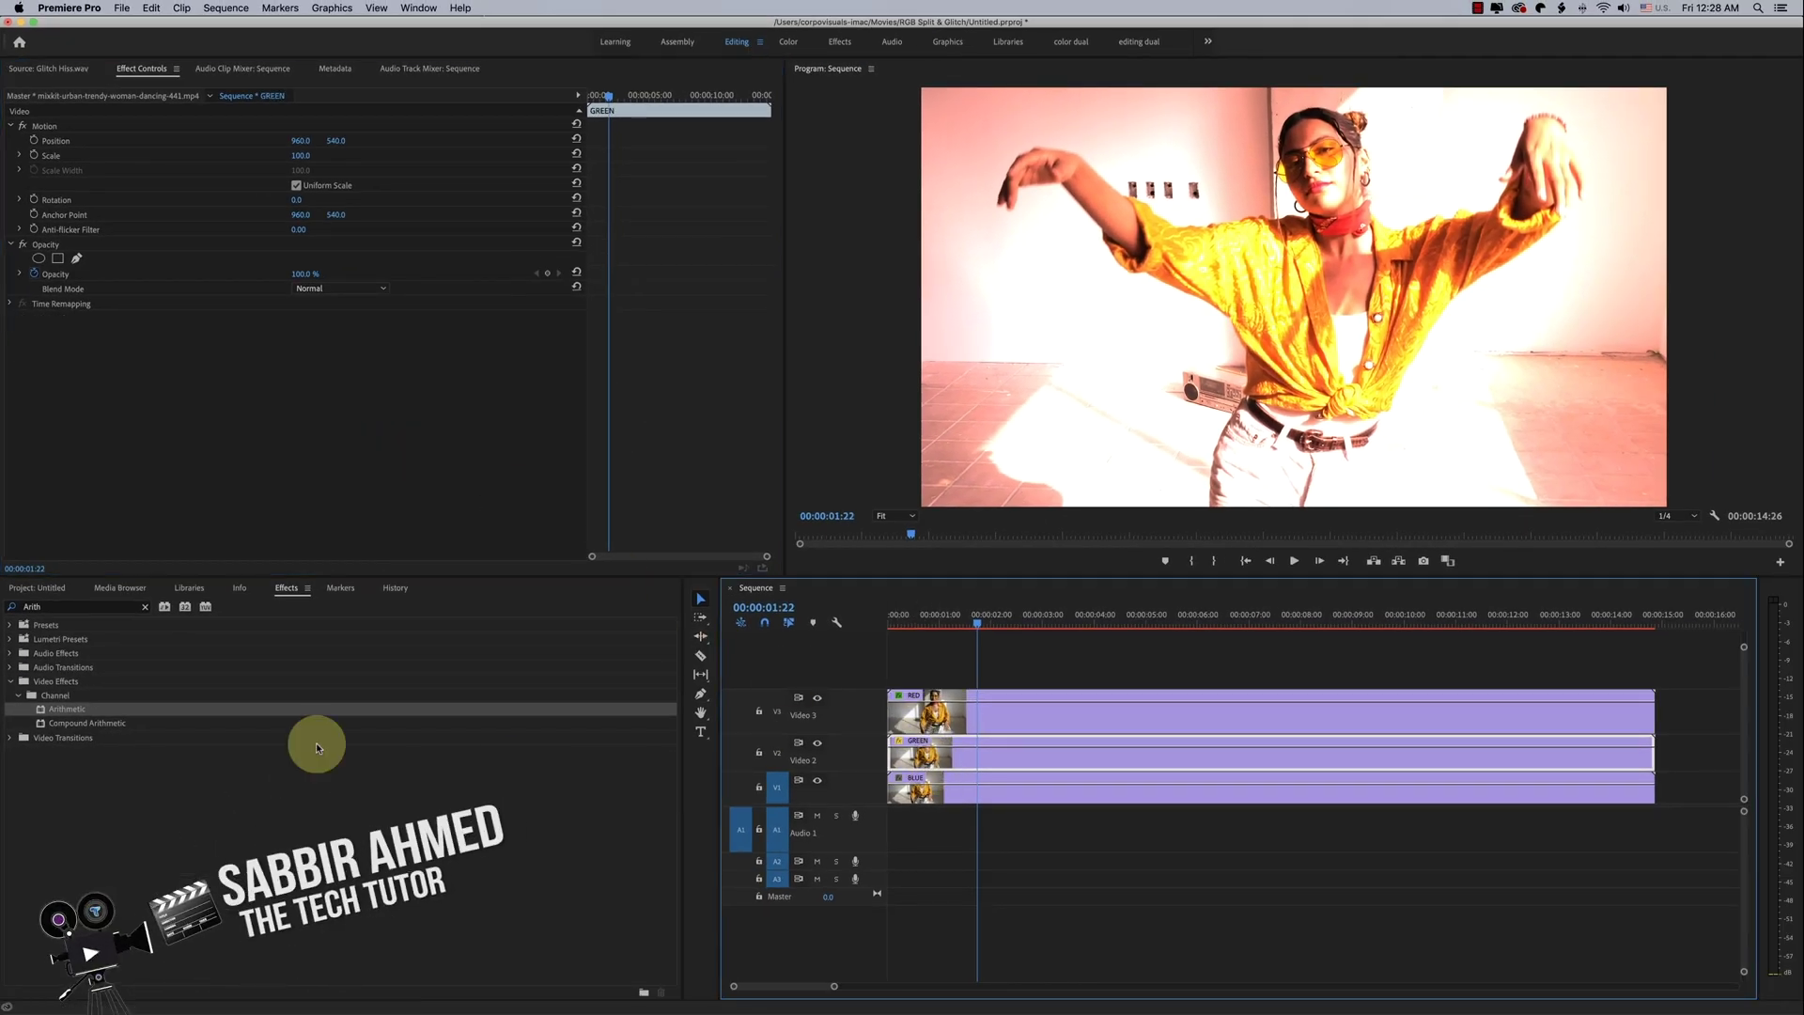
pyautogui.moveTo(79, 716); pyautogui.dragTo(189, 439)
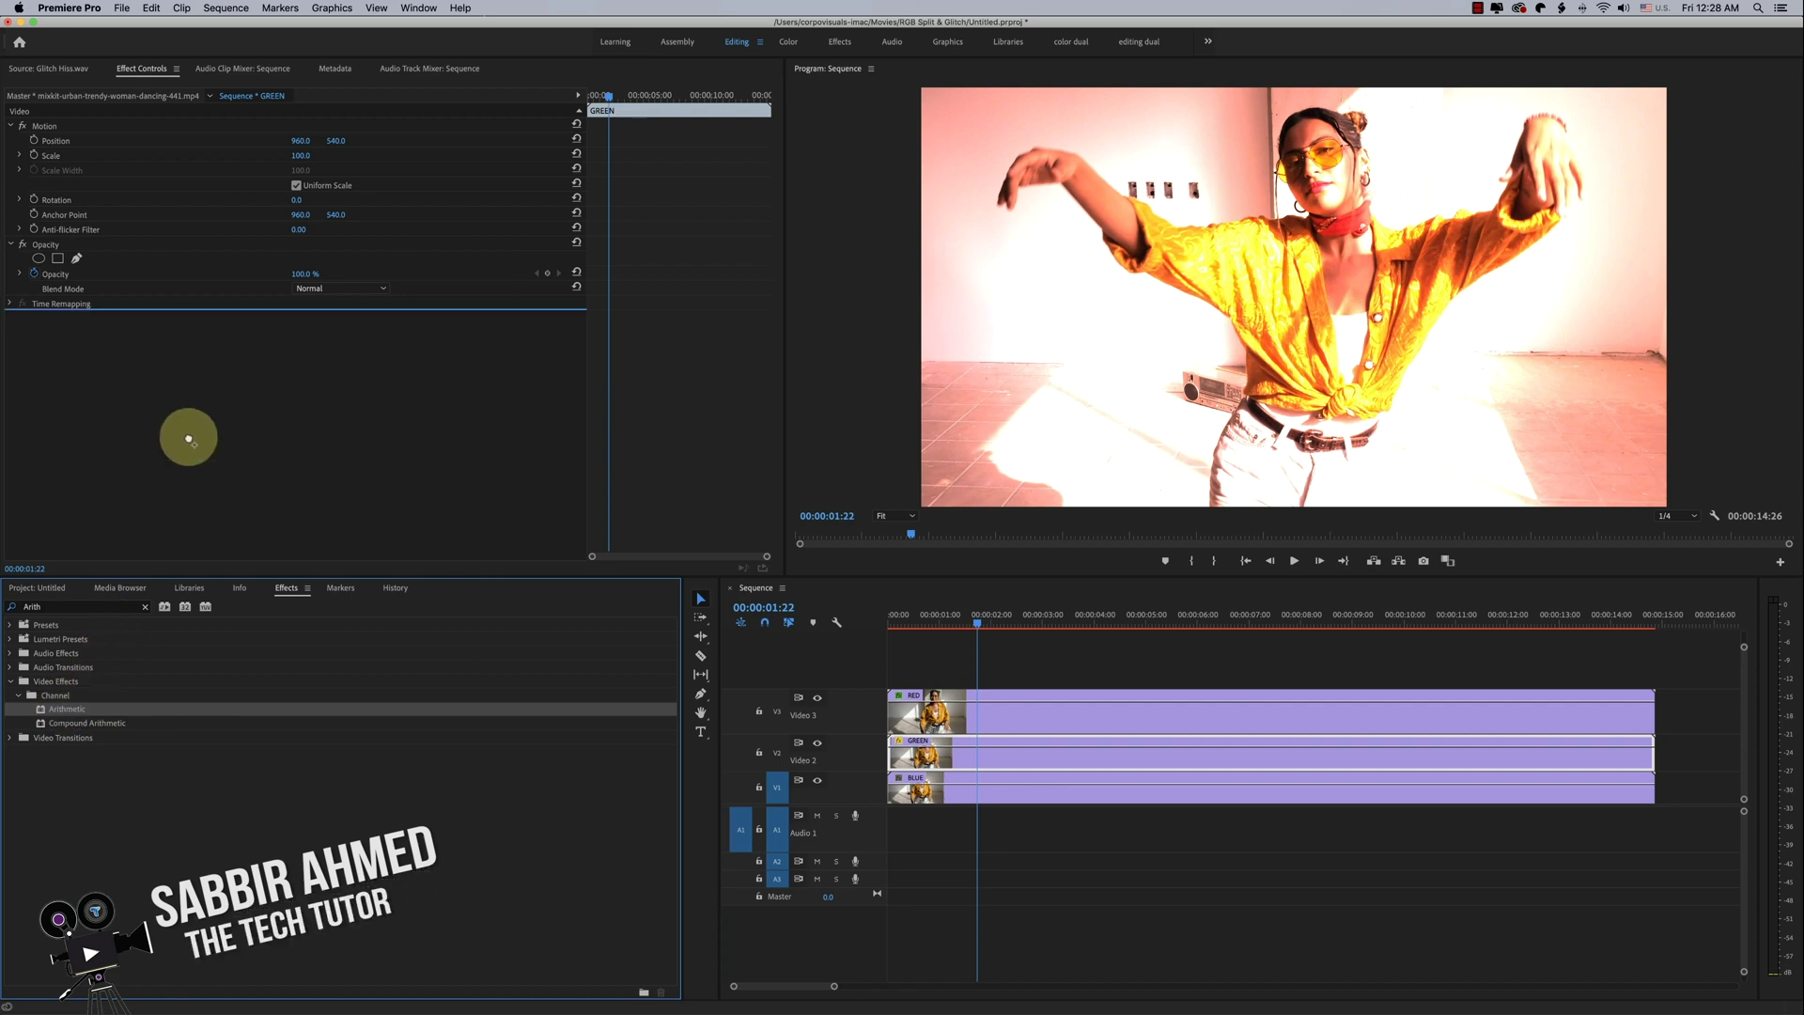
pyautogui.click(316, 348)
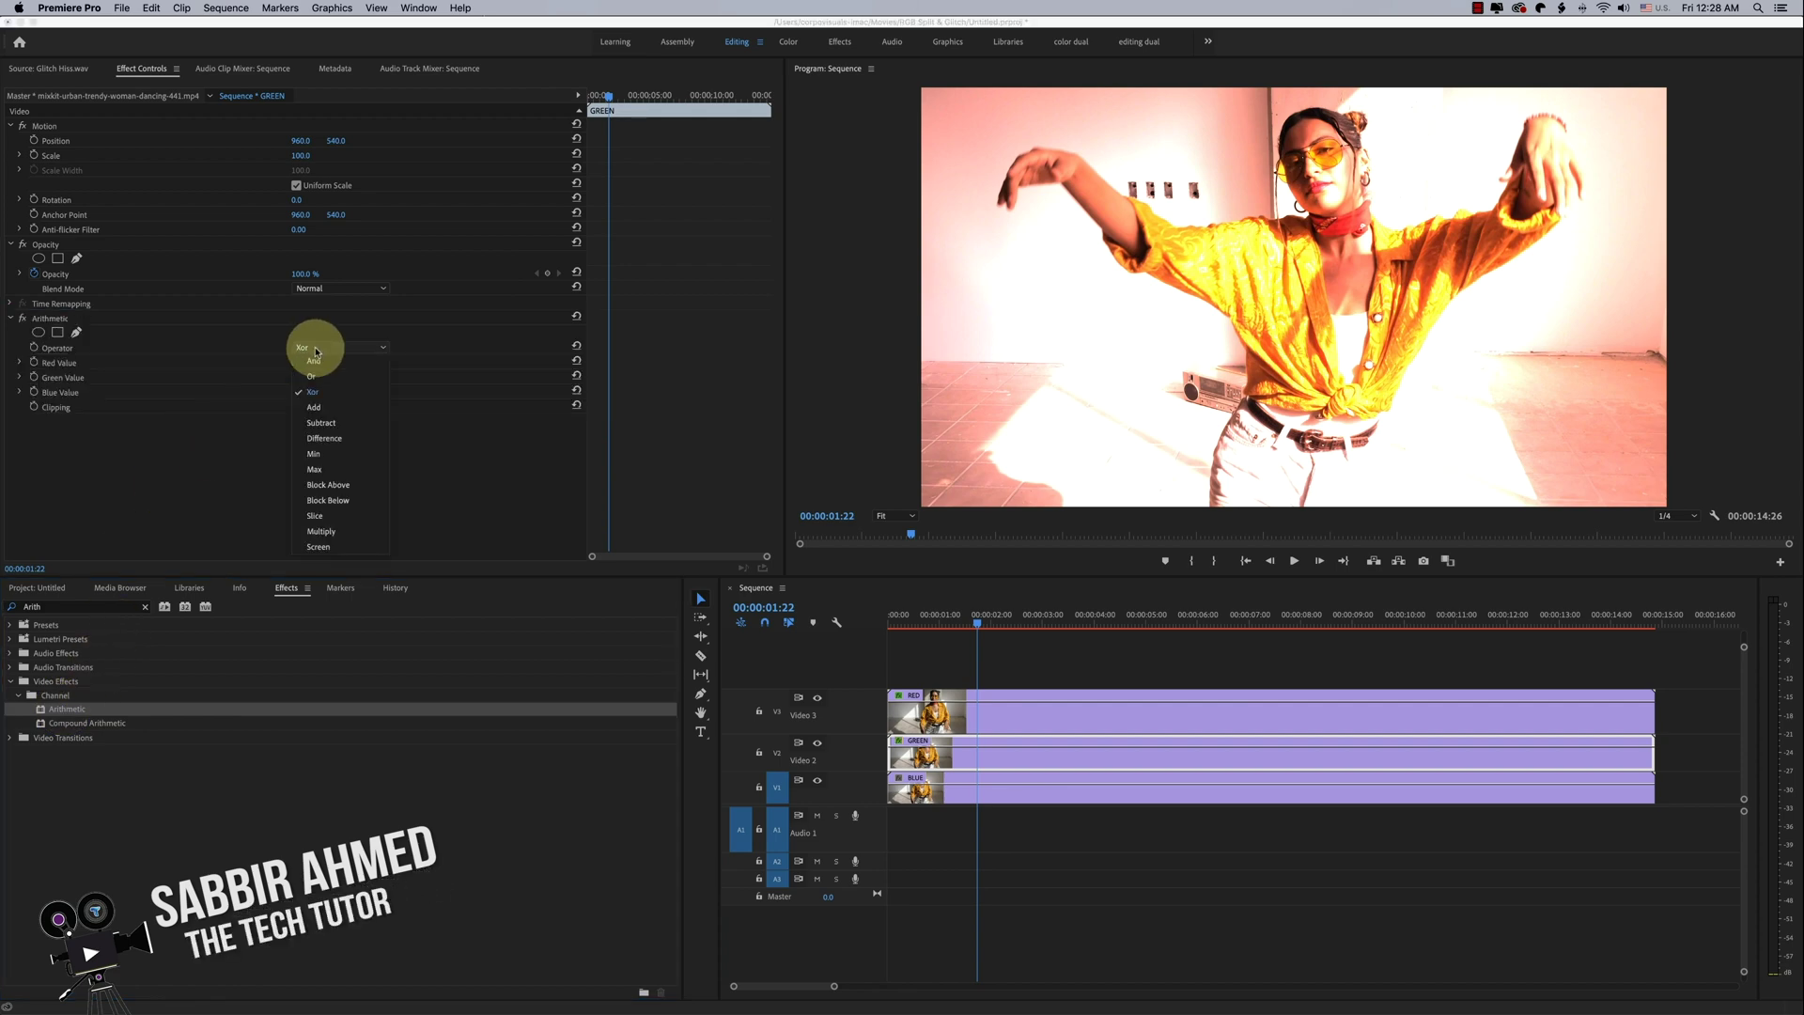
pyautogui.click(319, 469)
pyautogui.press('Return')
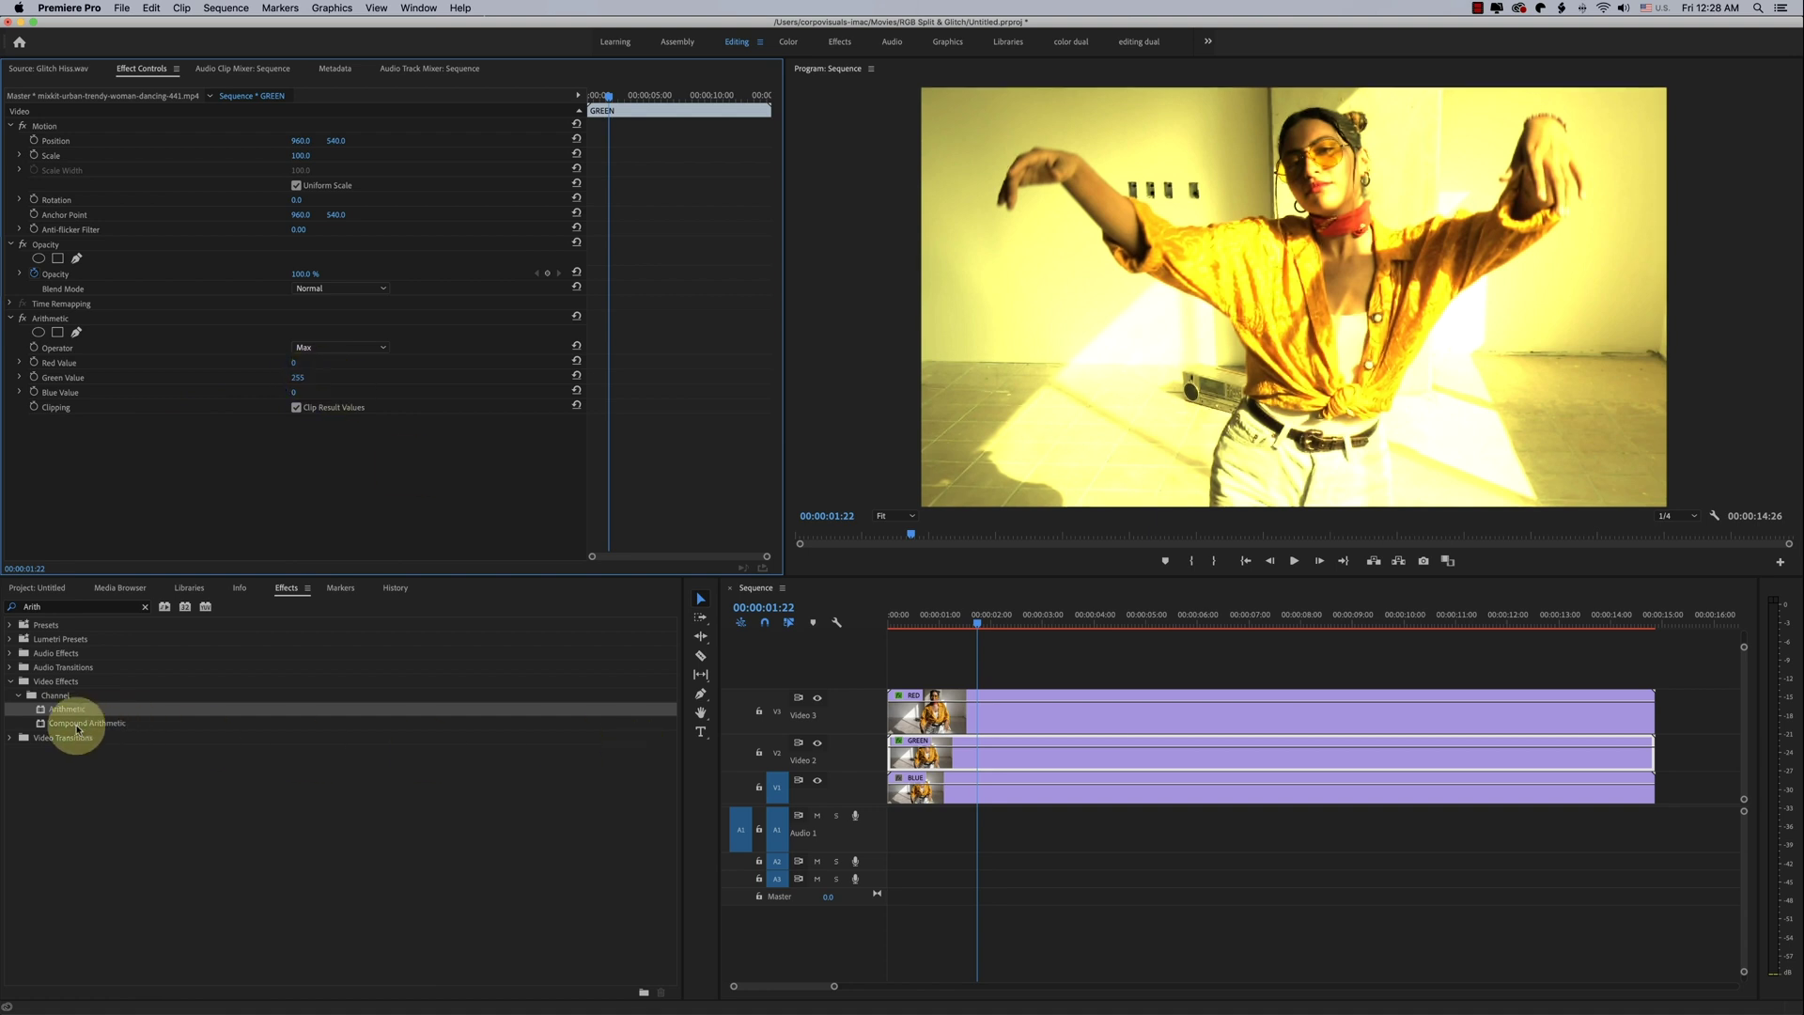
# - Add Arithmetic to the BLUE clip with operator Max
pyautogui.moveTo(77, 730); pyautogui.dragTo(1034, 786)
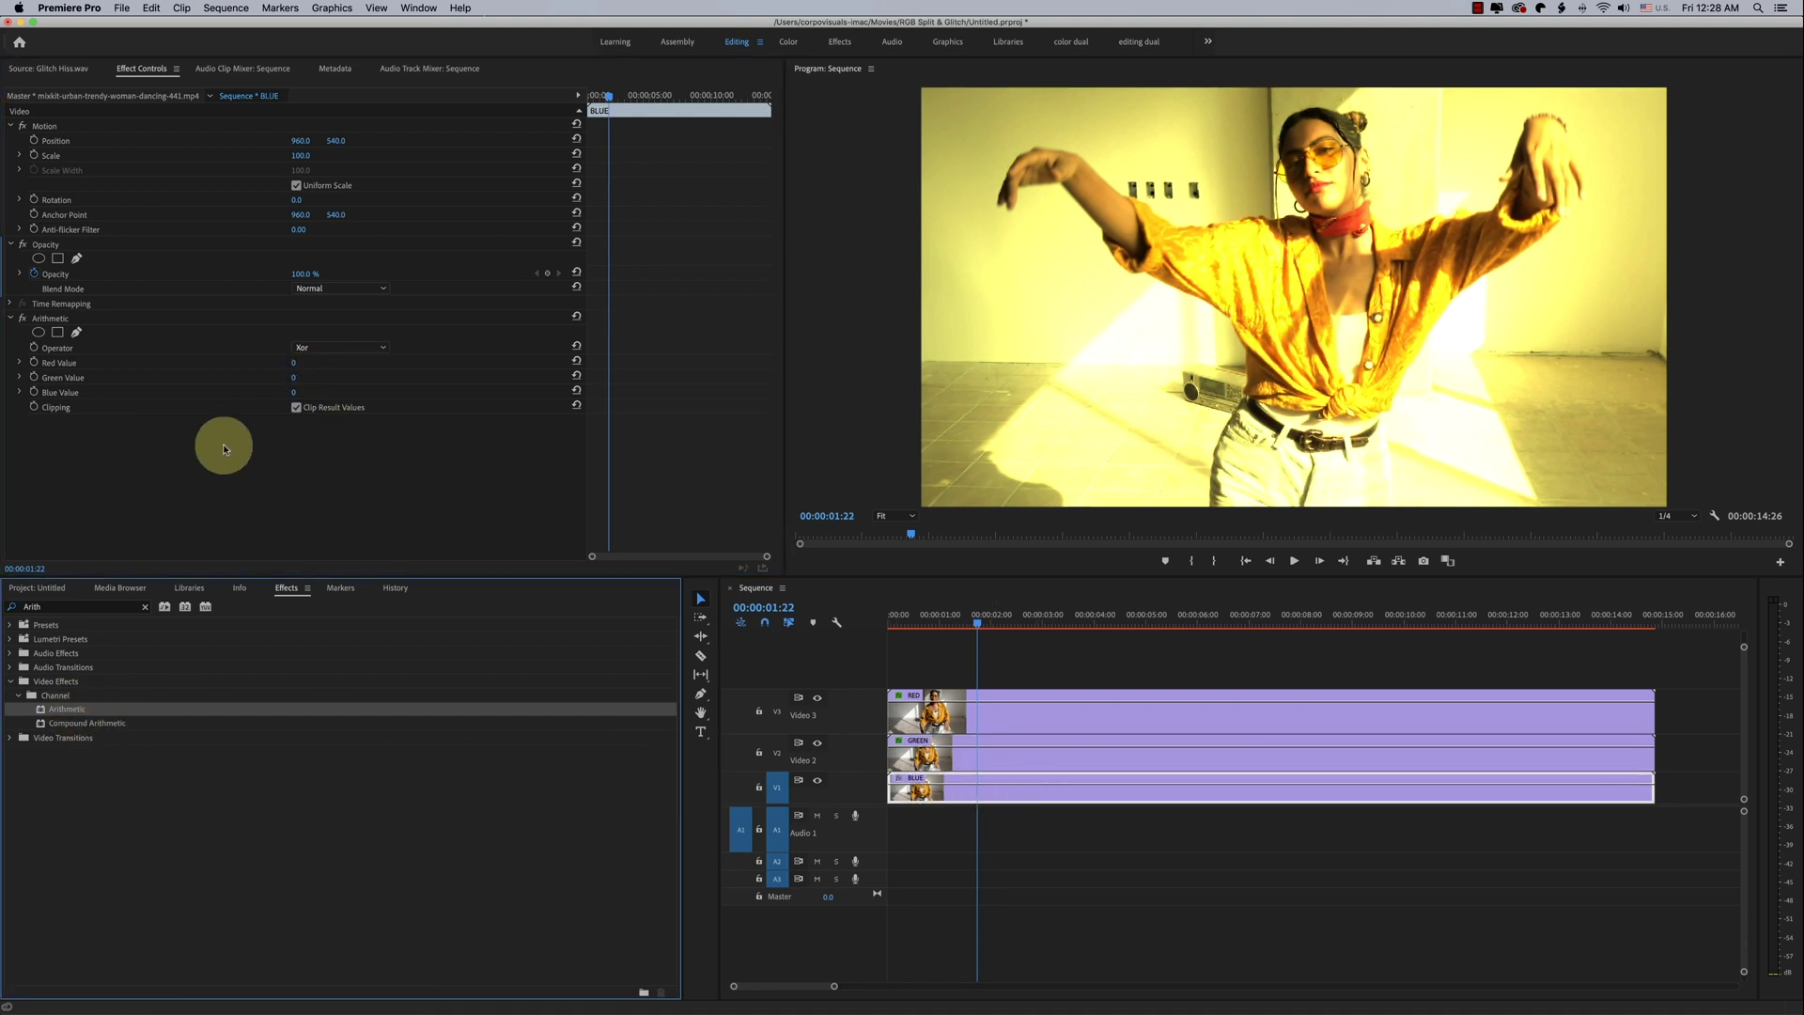
pyautogui.click(374, 350)
pyautogui.click(344, 472)
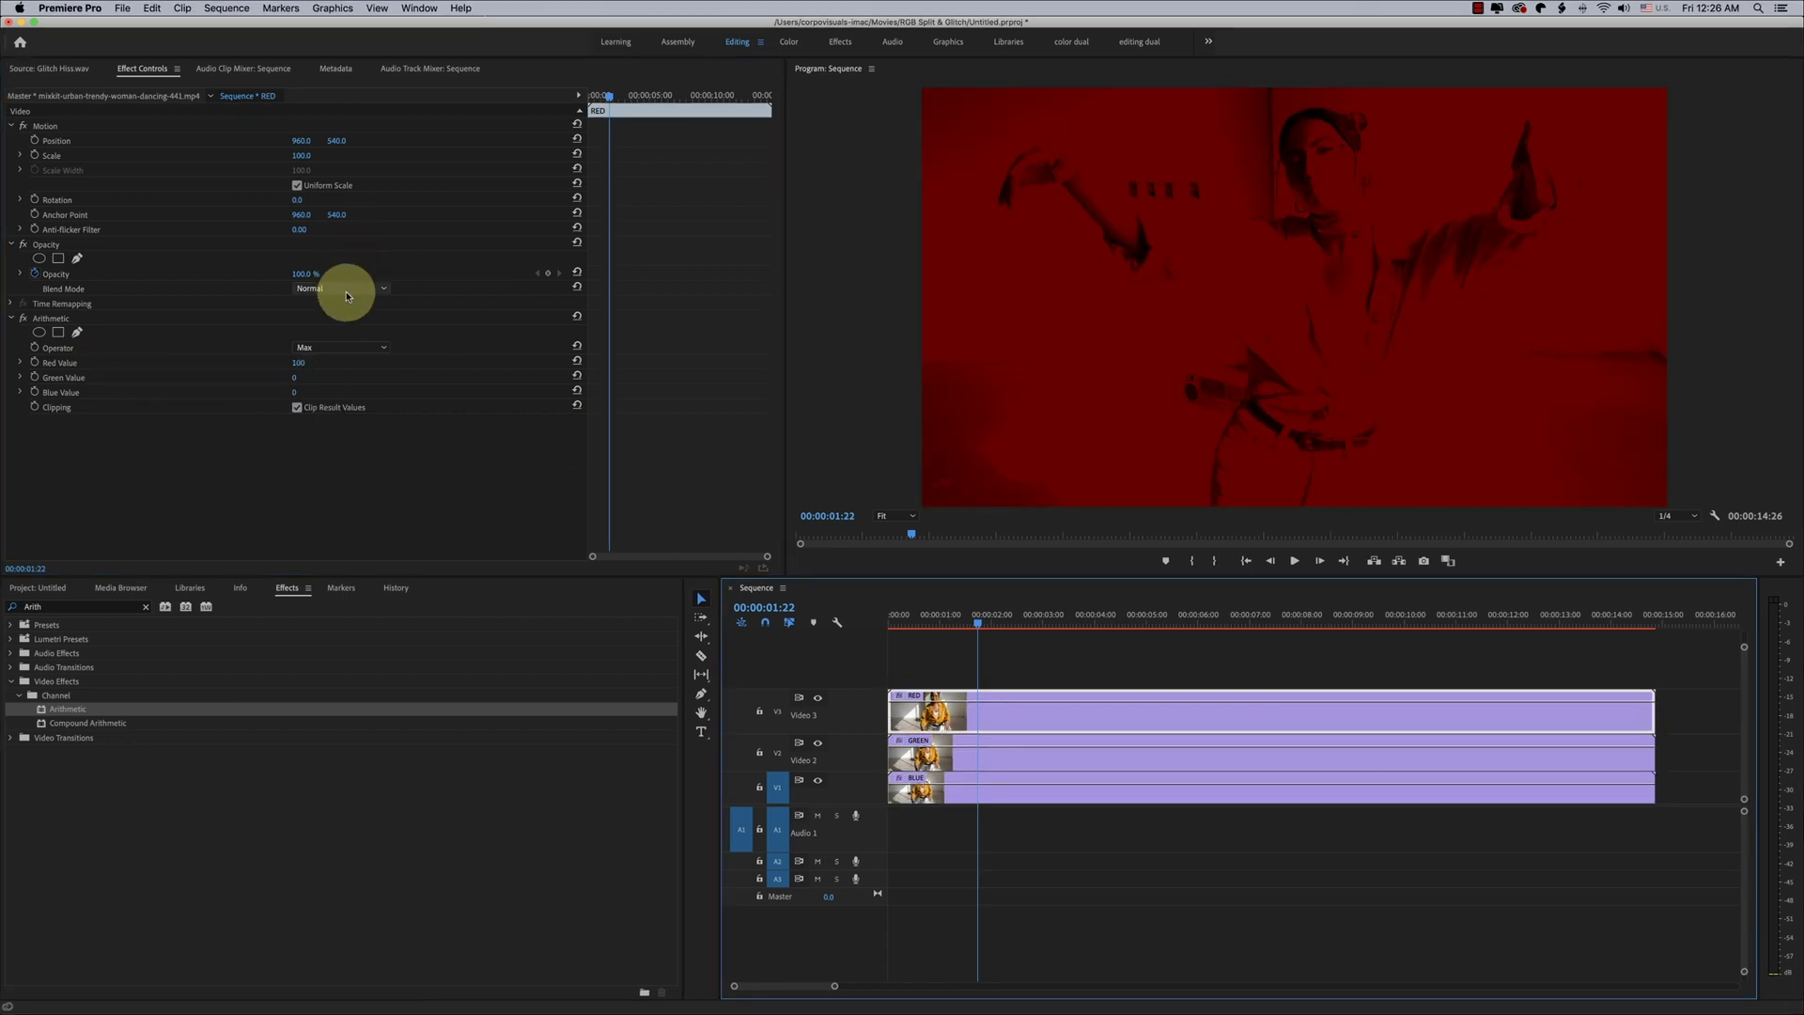
# - Set the RED and GREEN clips to Linear Dodge (Add) blending and check the BLUE clip's blend mode
pyautogui.click(347, 296)
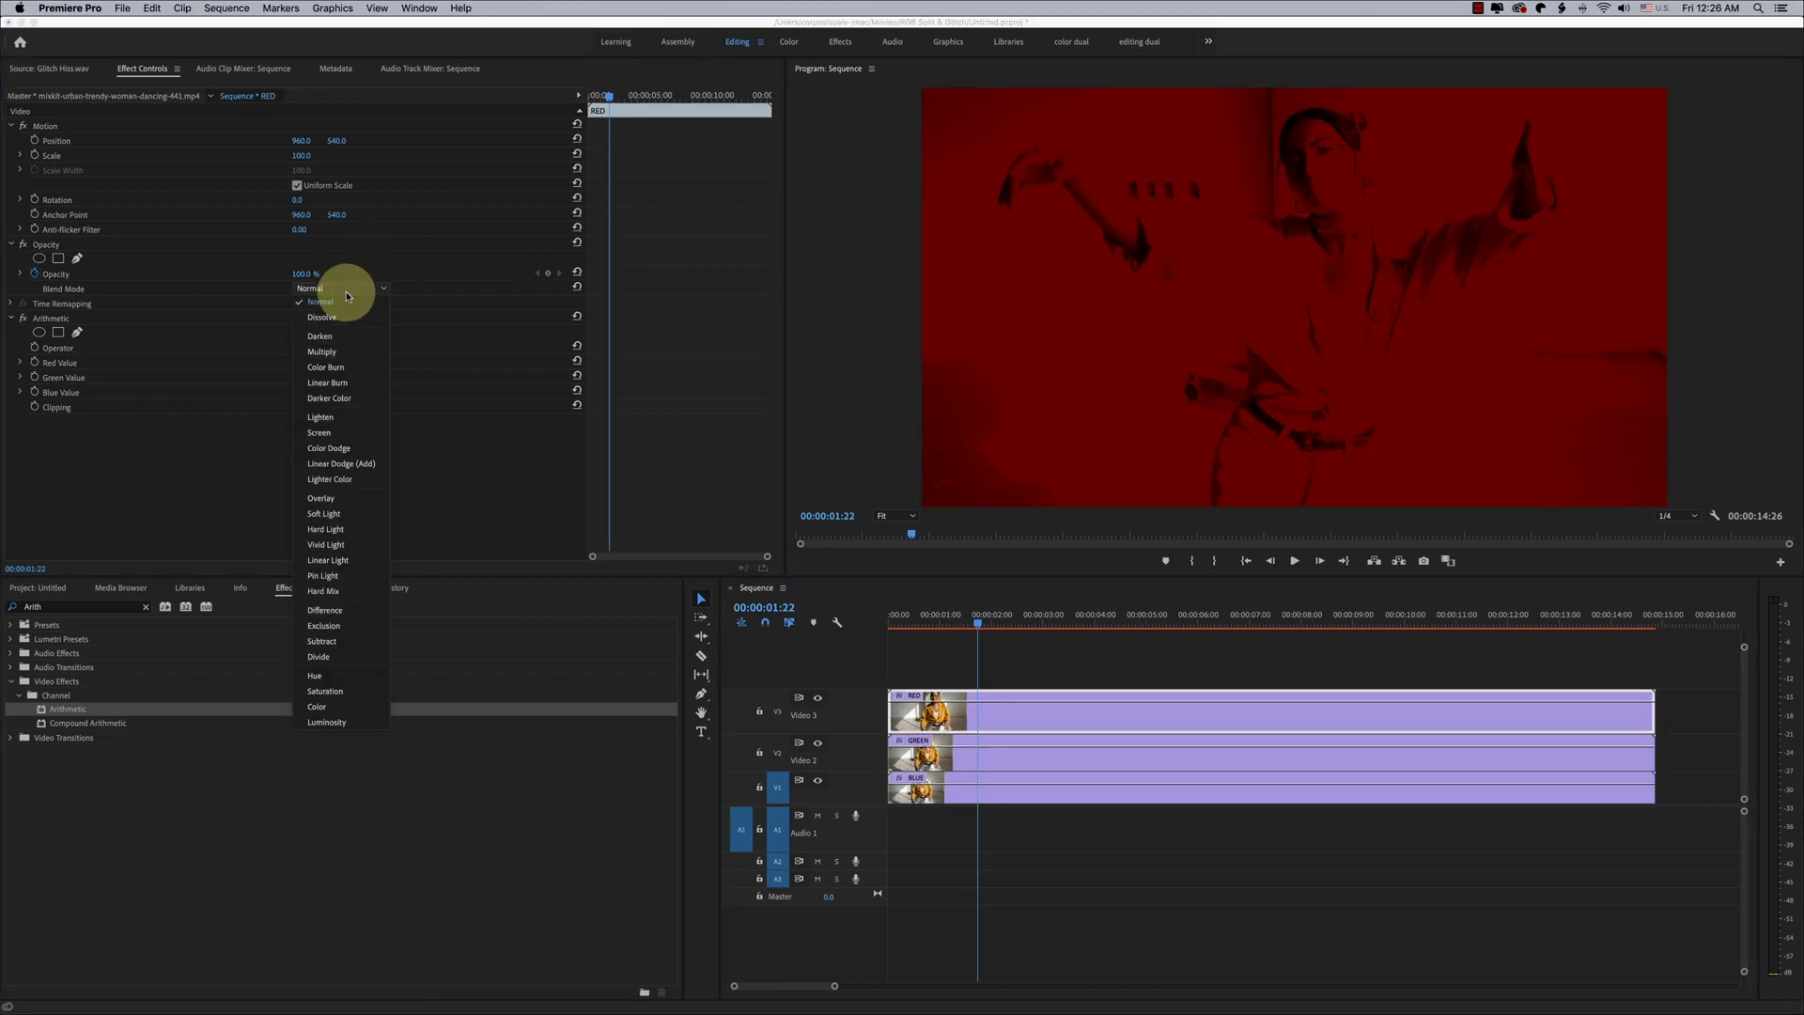
pyautogui.click(372, 469)
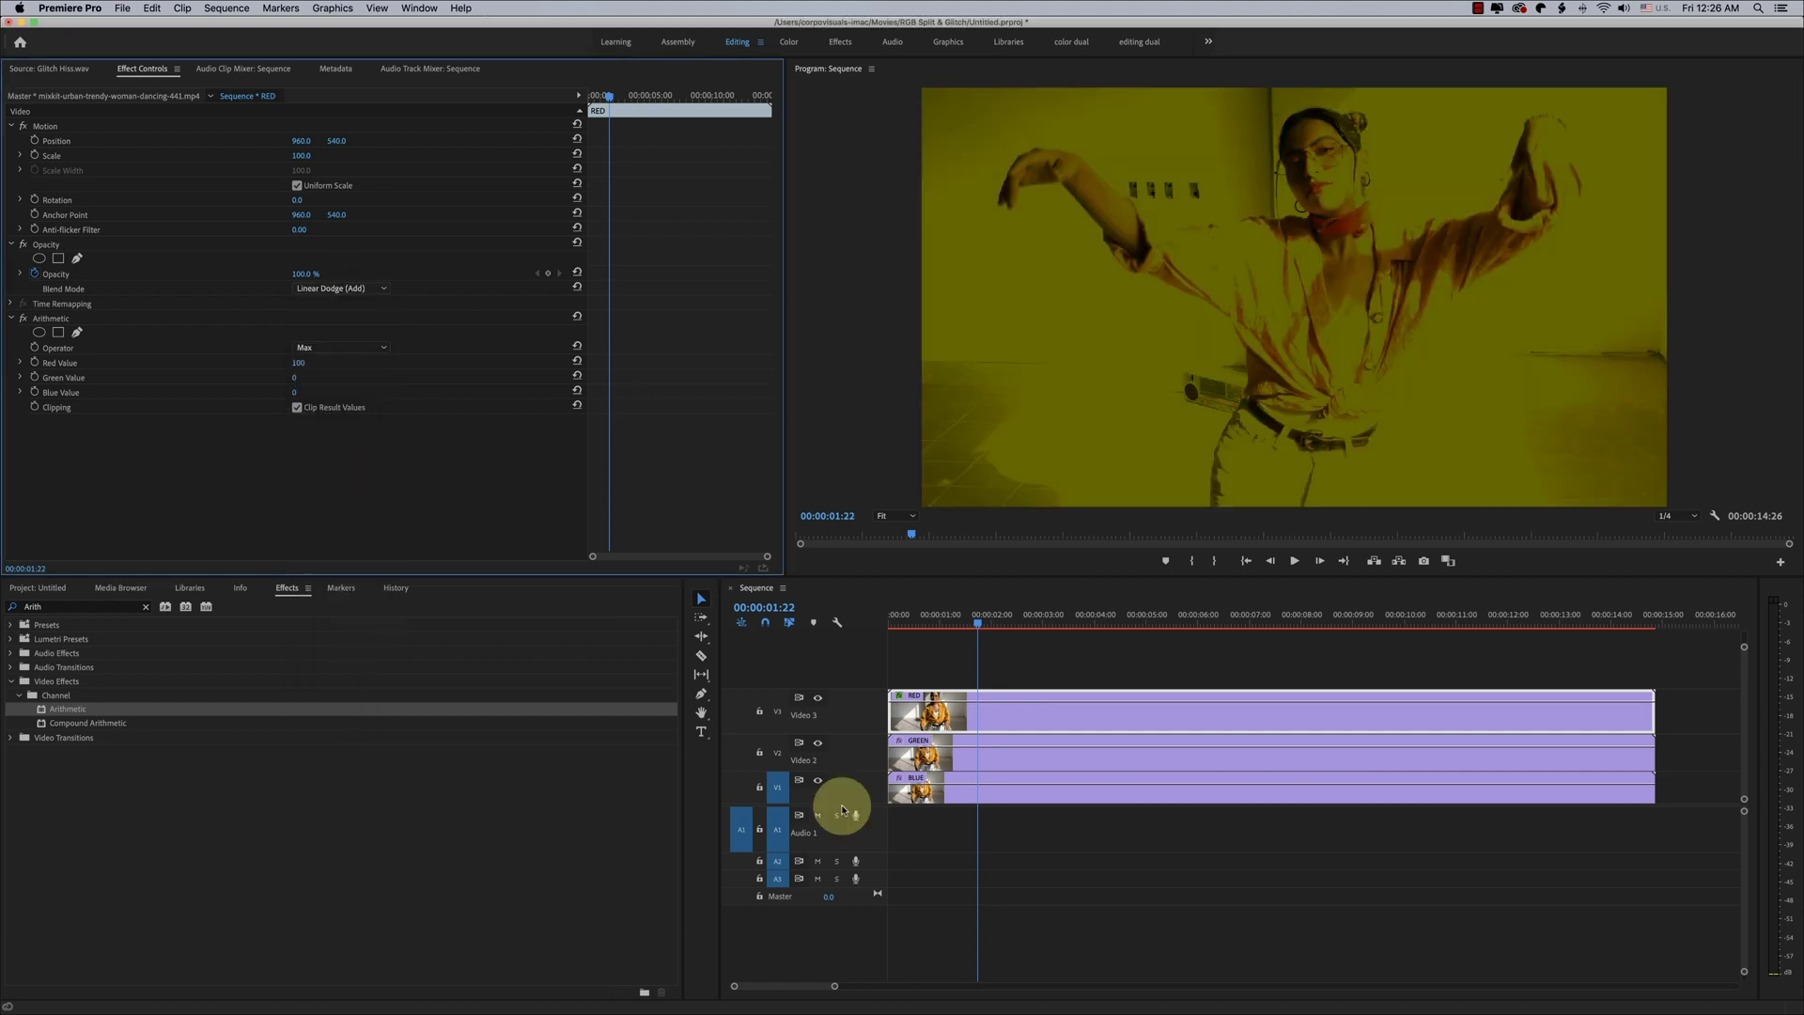
pyautogui.click(919, 750)
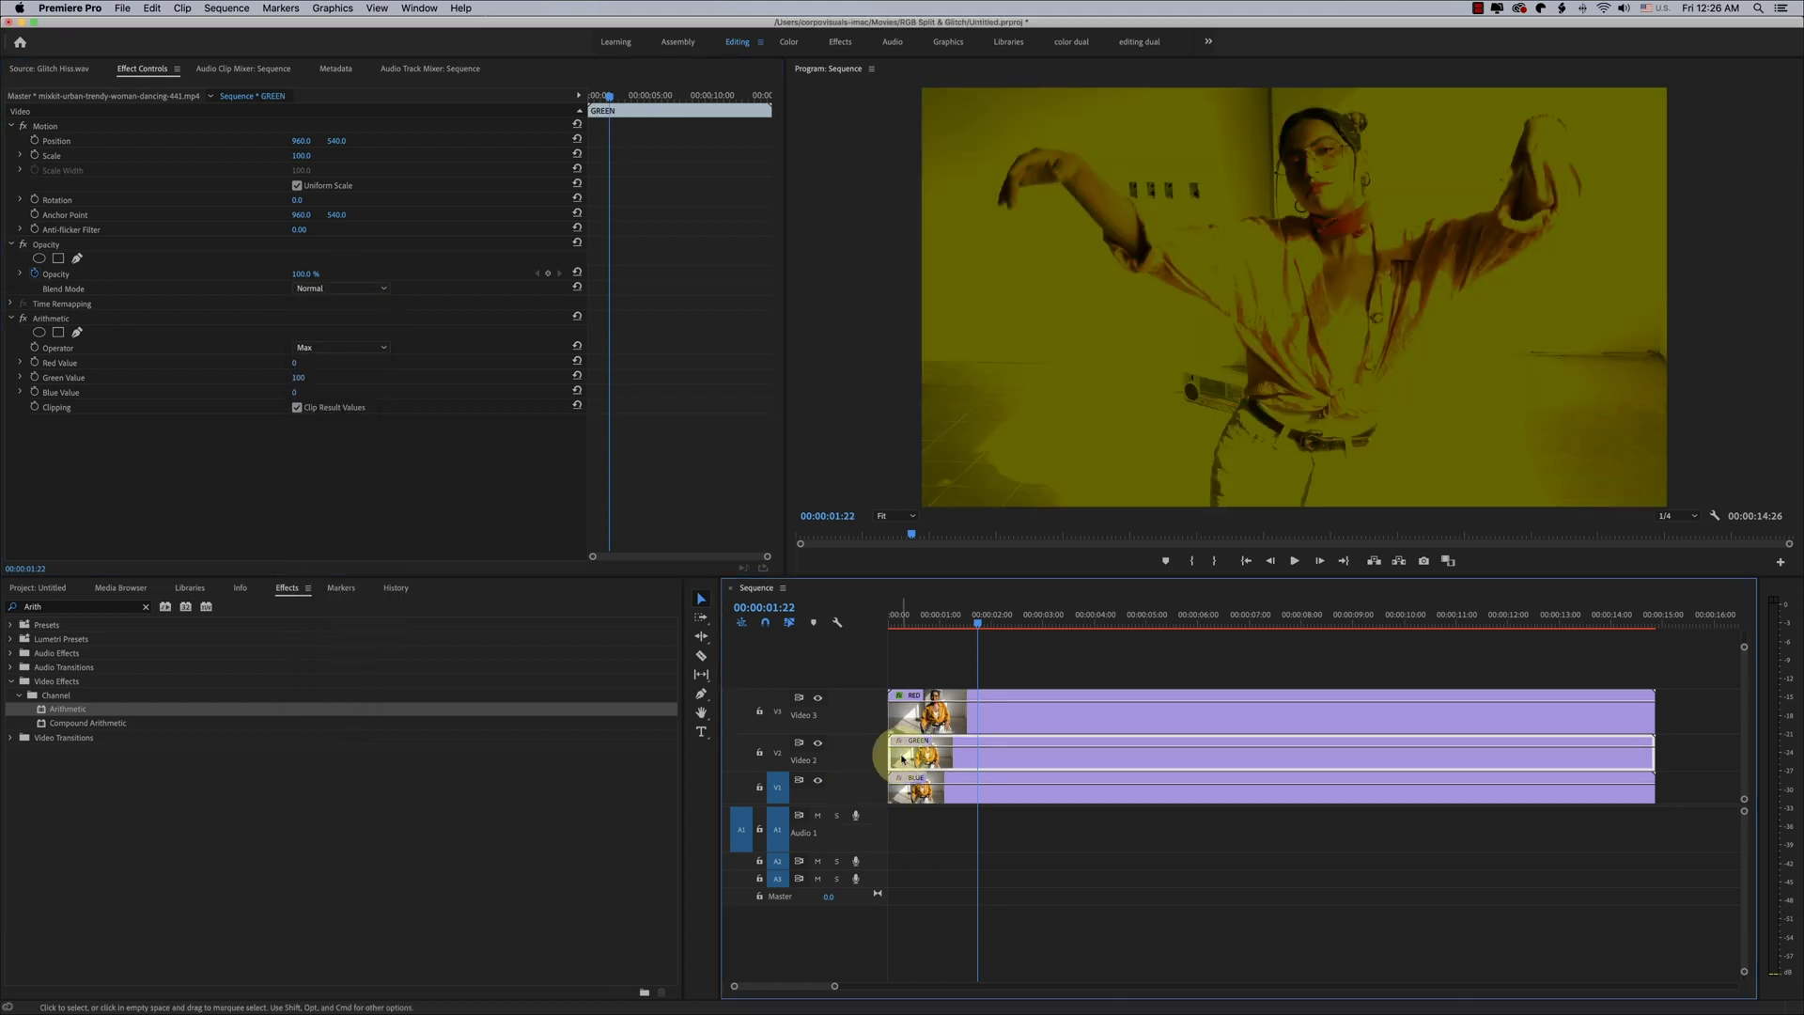
pyautogui.click(320, 292)
pyautogui.click(352, 463)
pyautogui.click(998, 800)
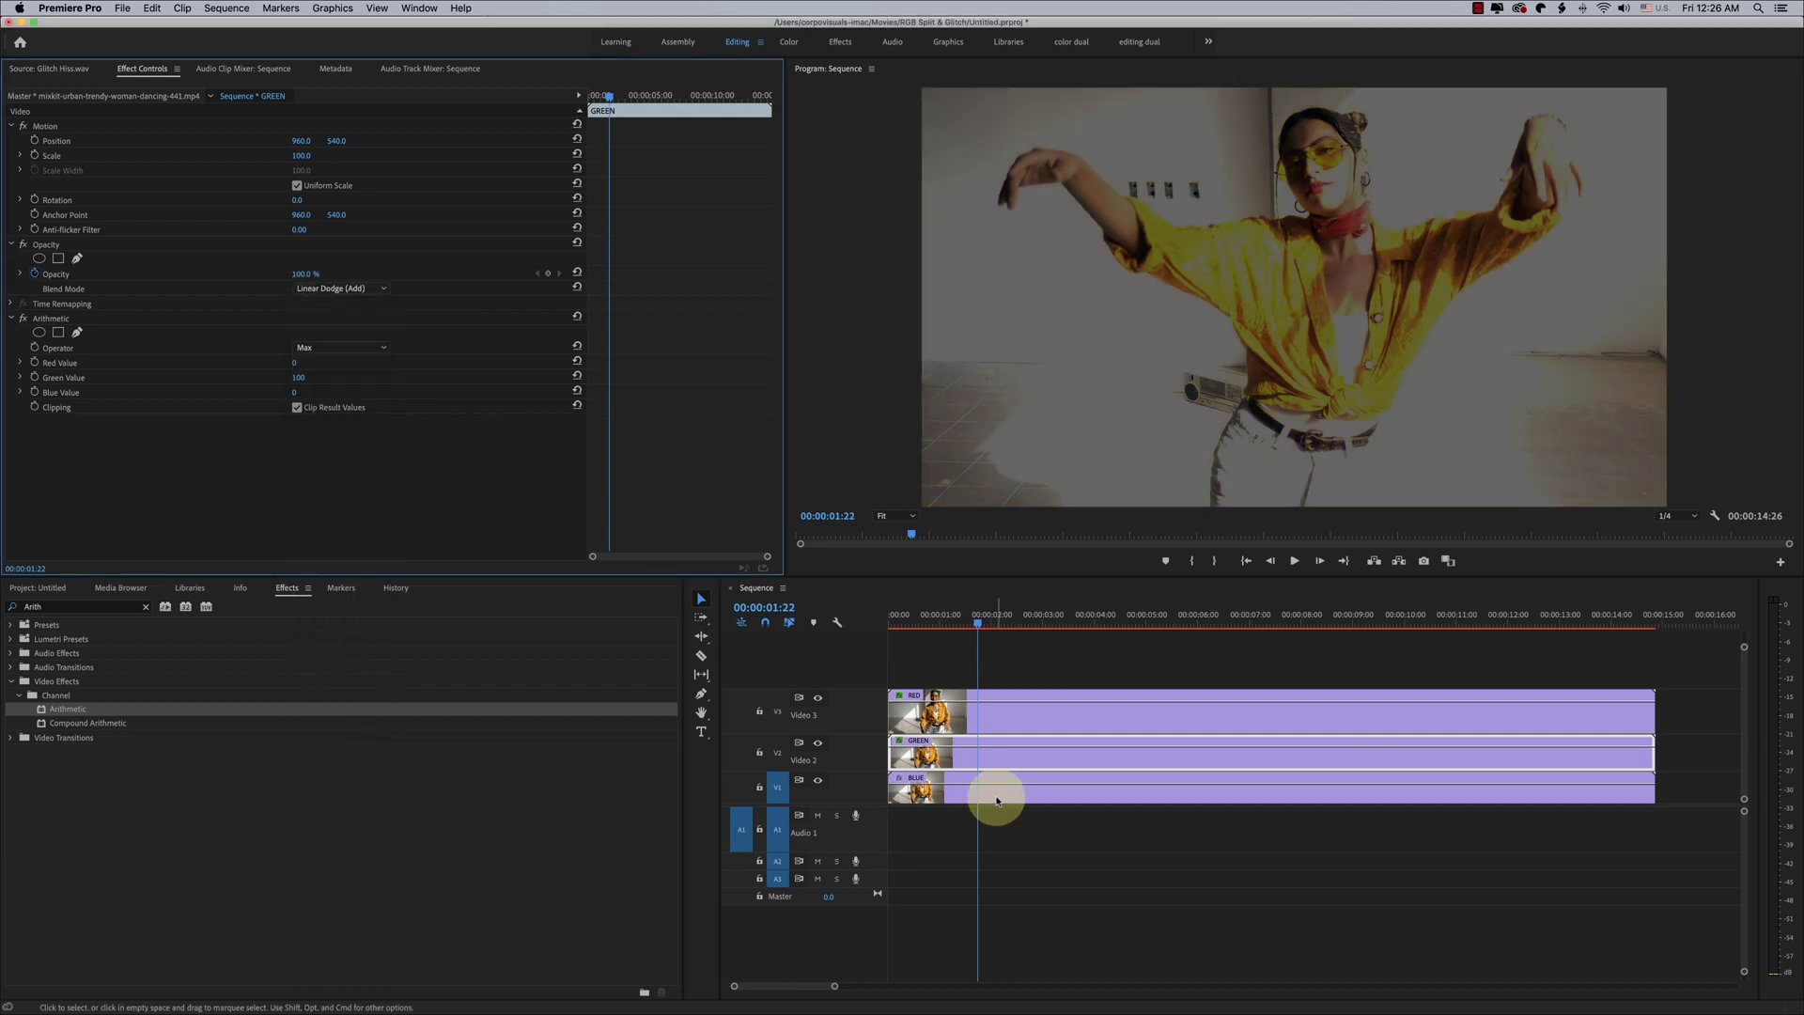
pyautogui.click(323, 289)
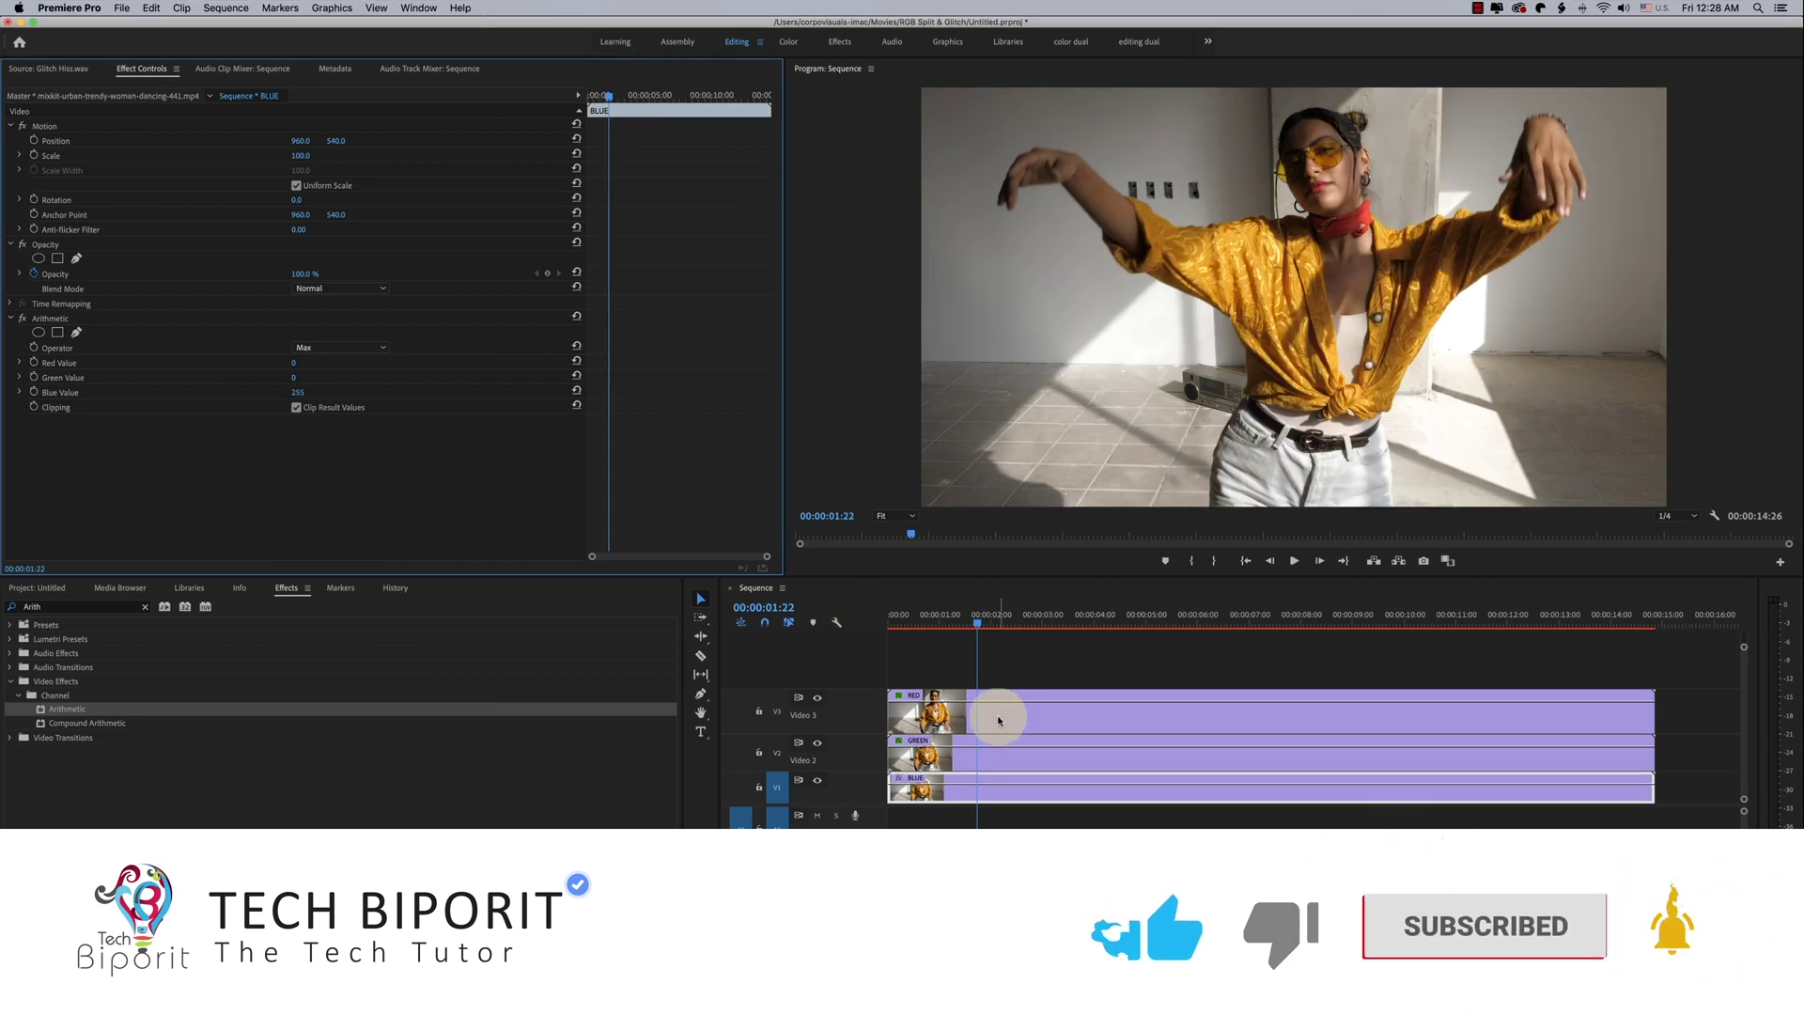
# - Offset the RED layer to Position X 971 and the GREEN layer to 937
pyautogui.moveTo(908, 669); pyautogui.dragTo(982, 766)
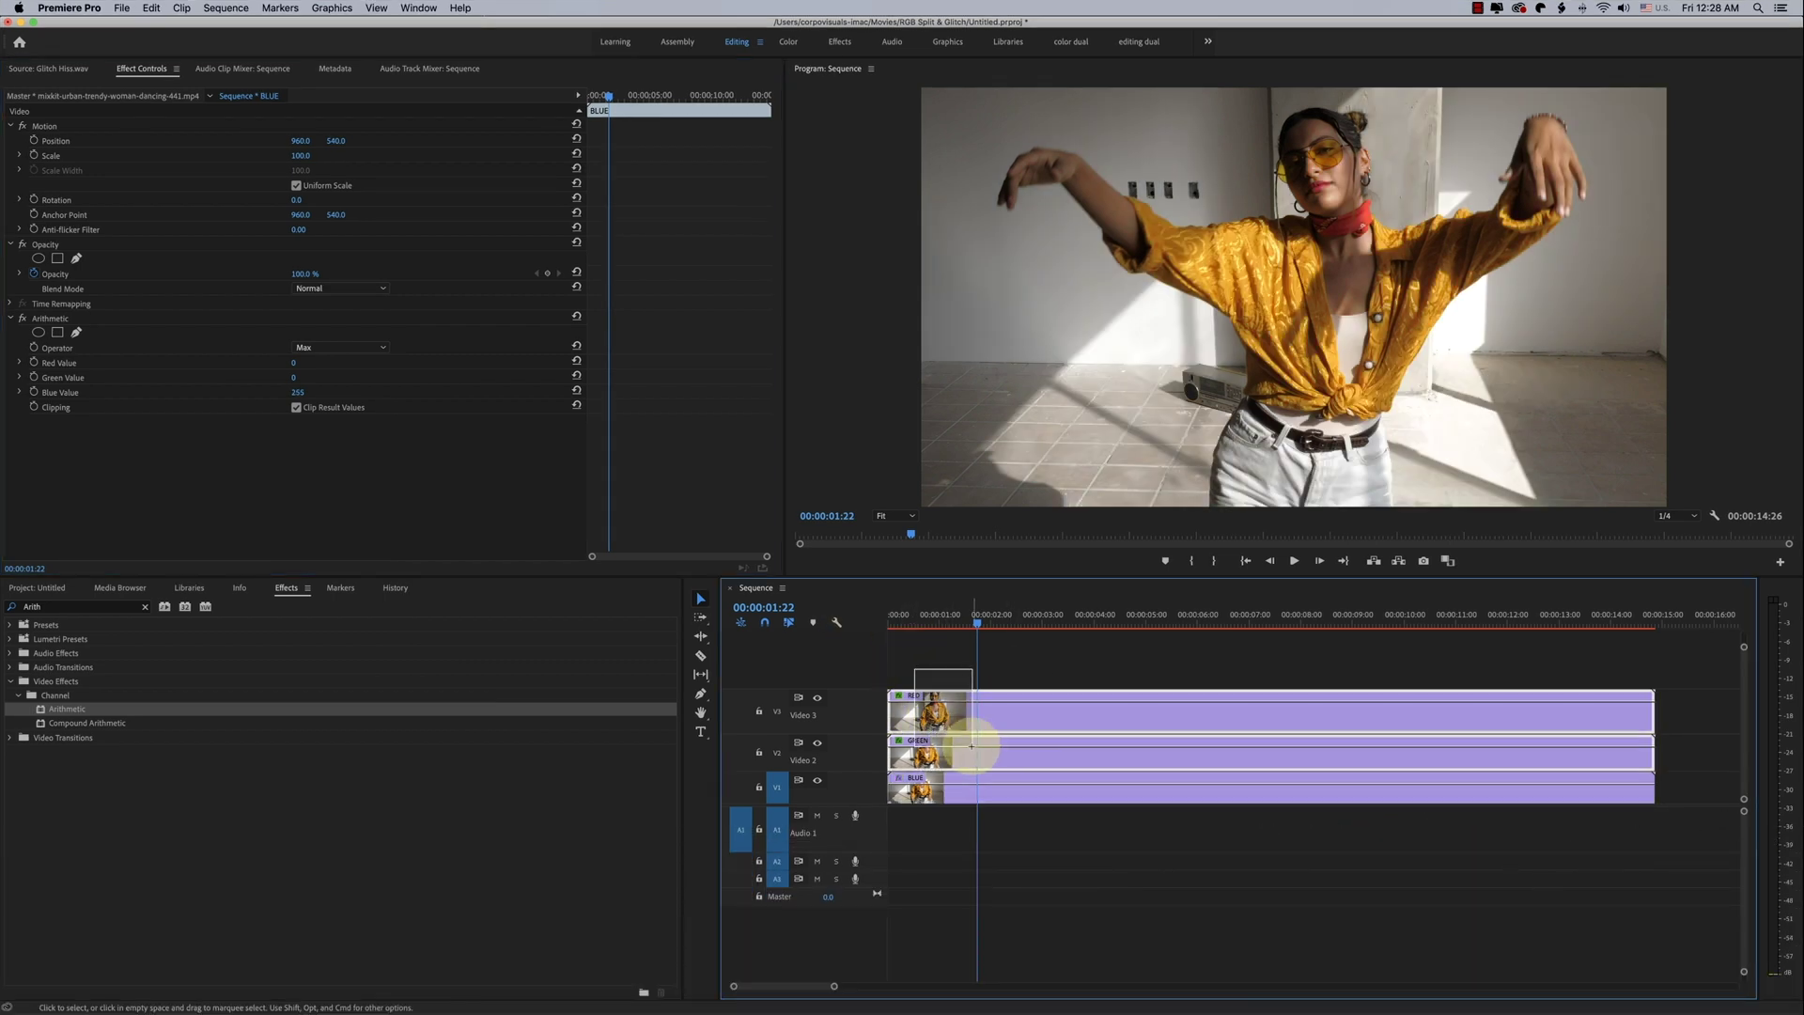
pyautogui.click(934, 662)
pyautogui.click(968, 711)
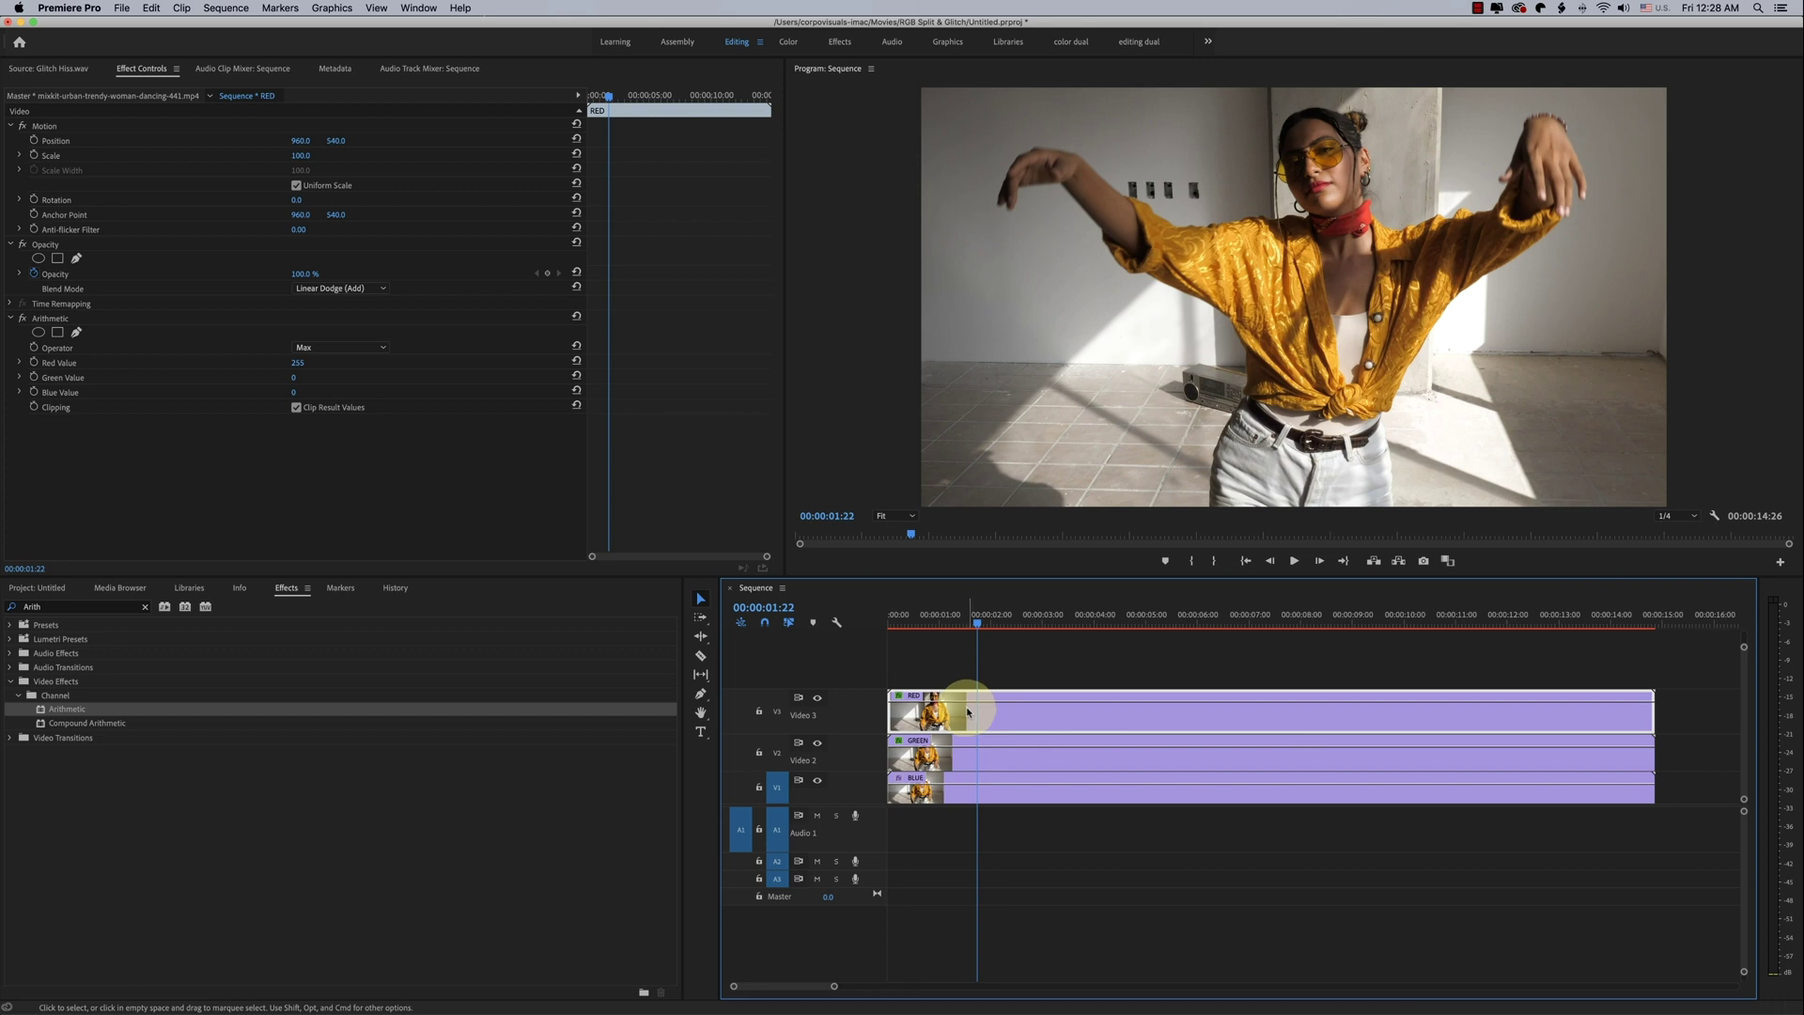
pyautogui.moveTo(310, 143); pyautogui.dragTo(320, 143)
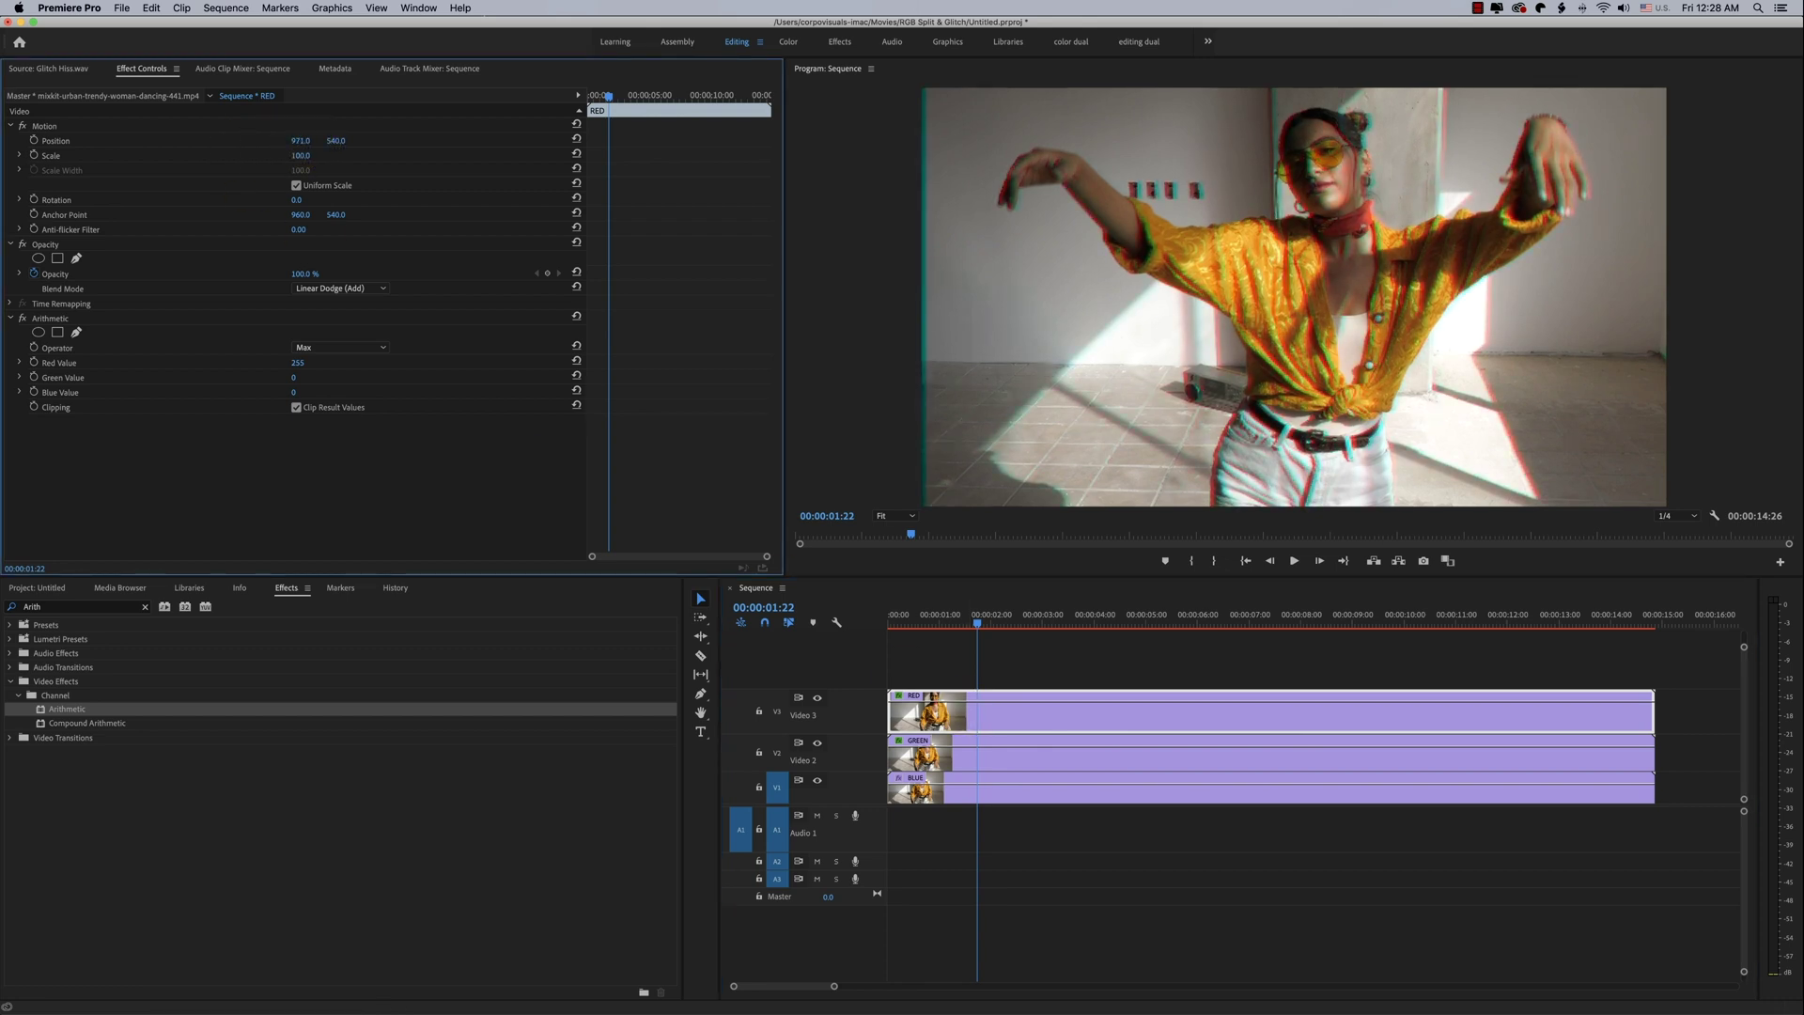
pyautogui.click(949, 751)
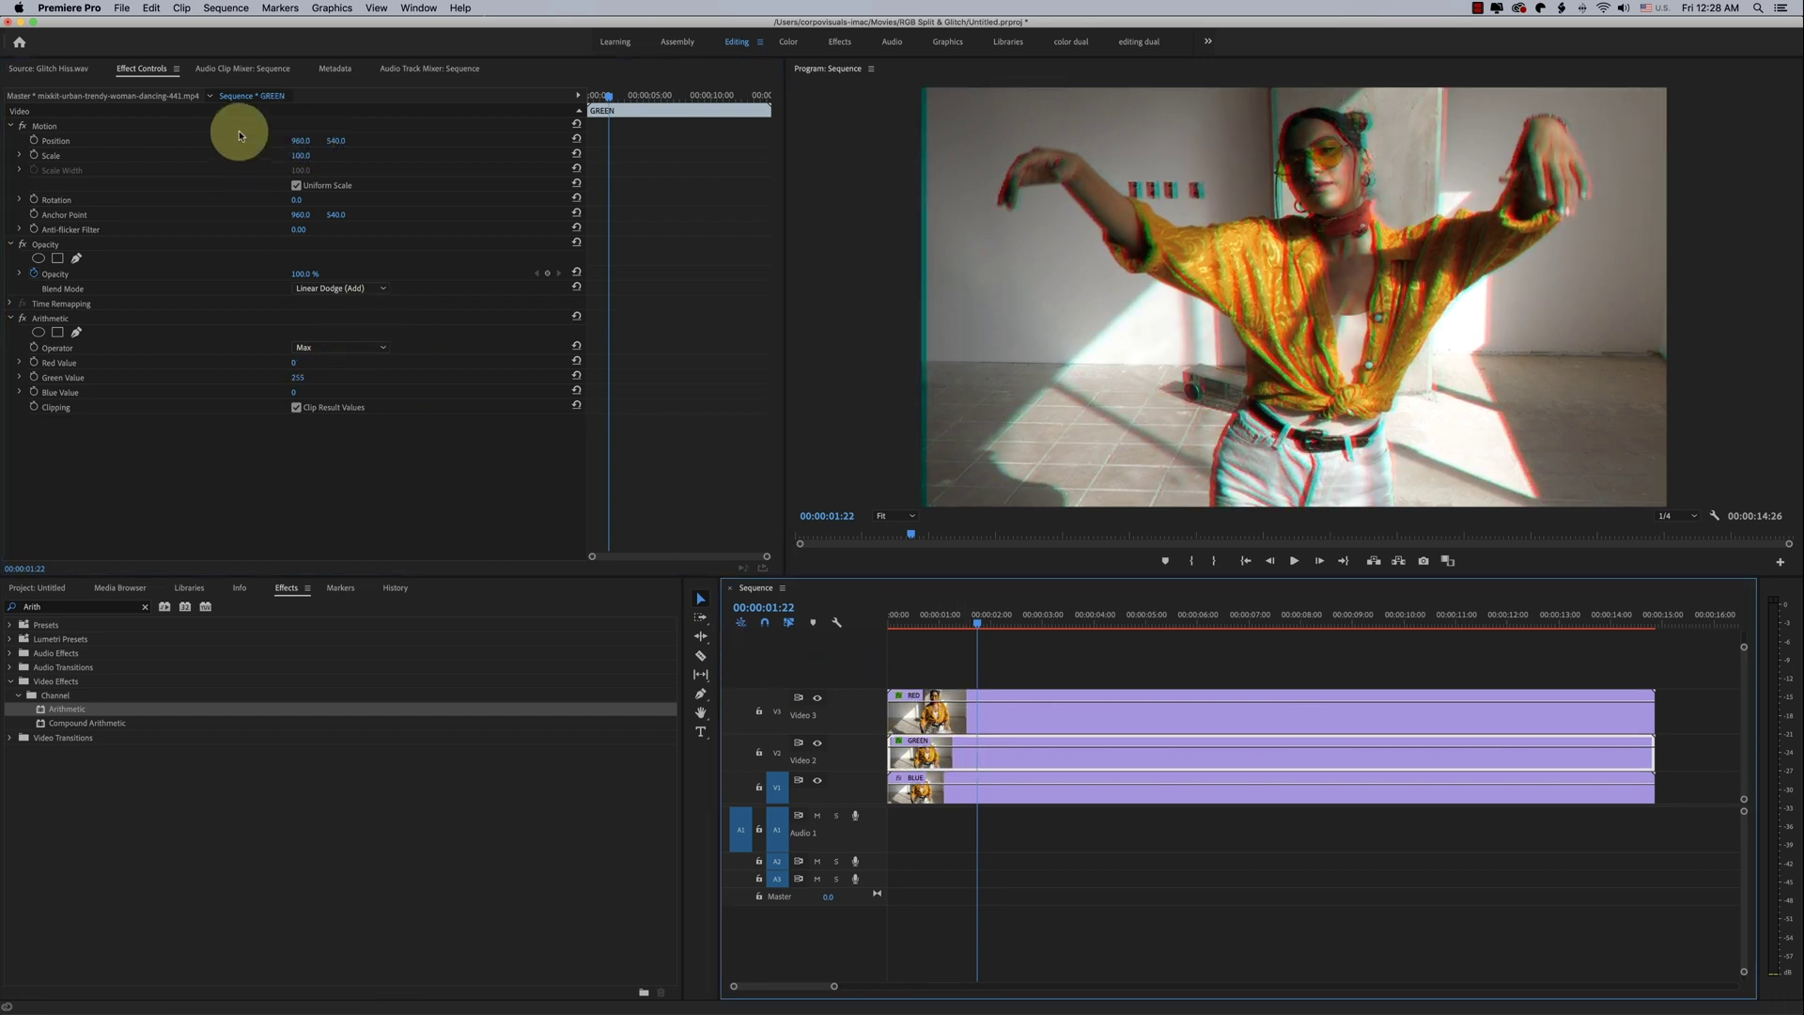
pyautogui.moveTo(300, 140); pyautogui.dragTo(279, 140)
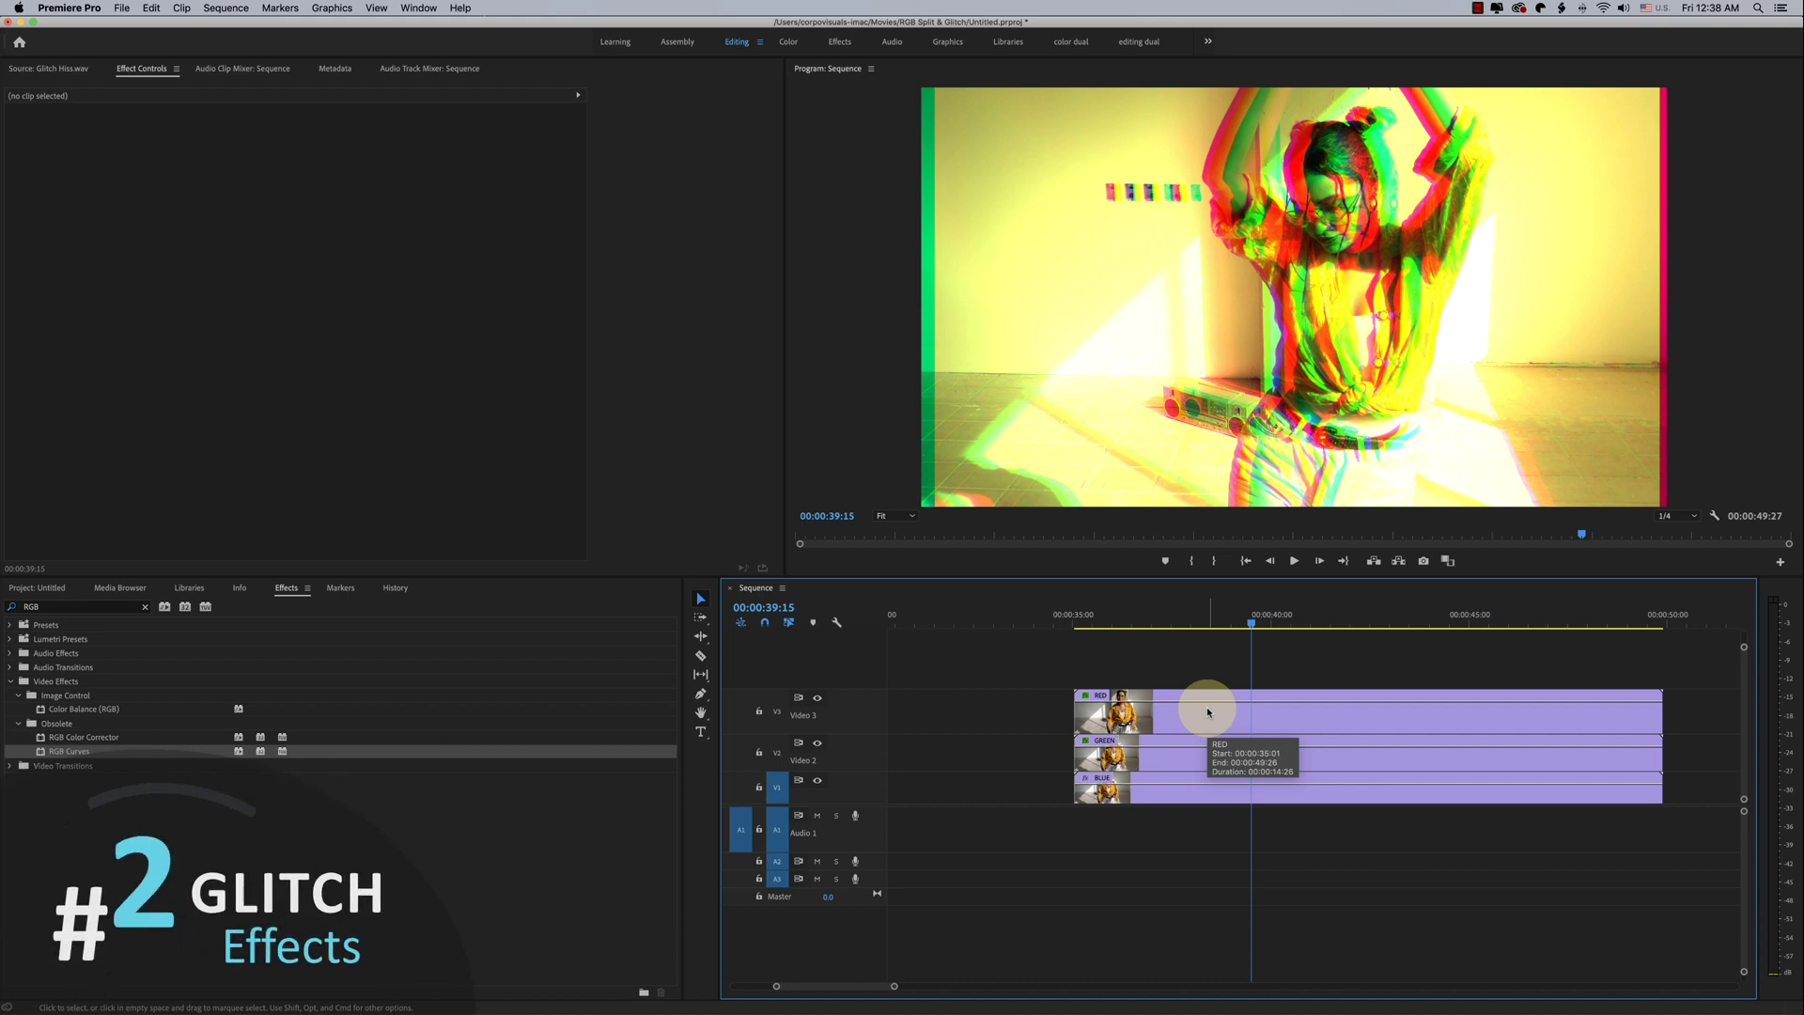
# - Cut all three colour layers at 00:00:39:02 and zoom the timeline in
pyautogui.click(1234, 618)
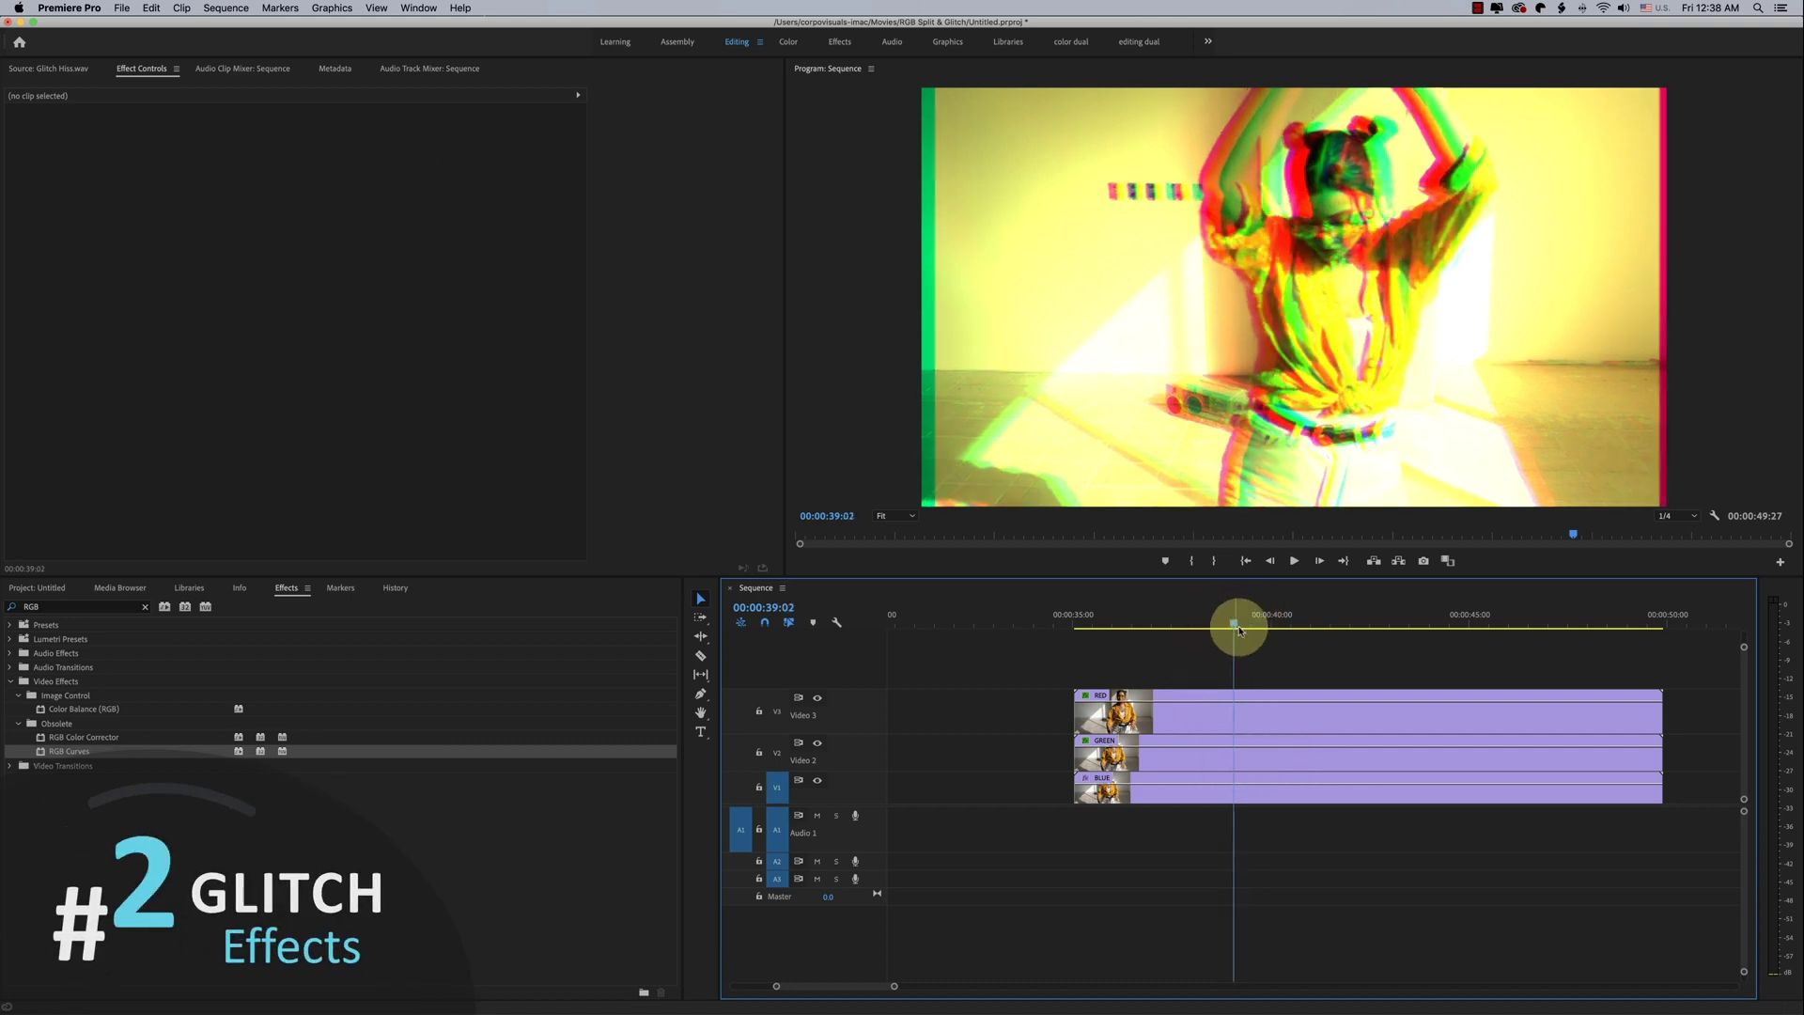
pyautogui.moveTo(1303, 665); pyautogui.dragTo(1291, 824)
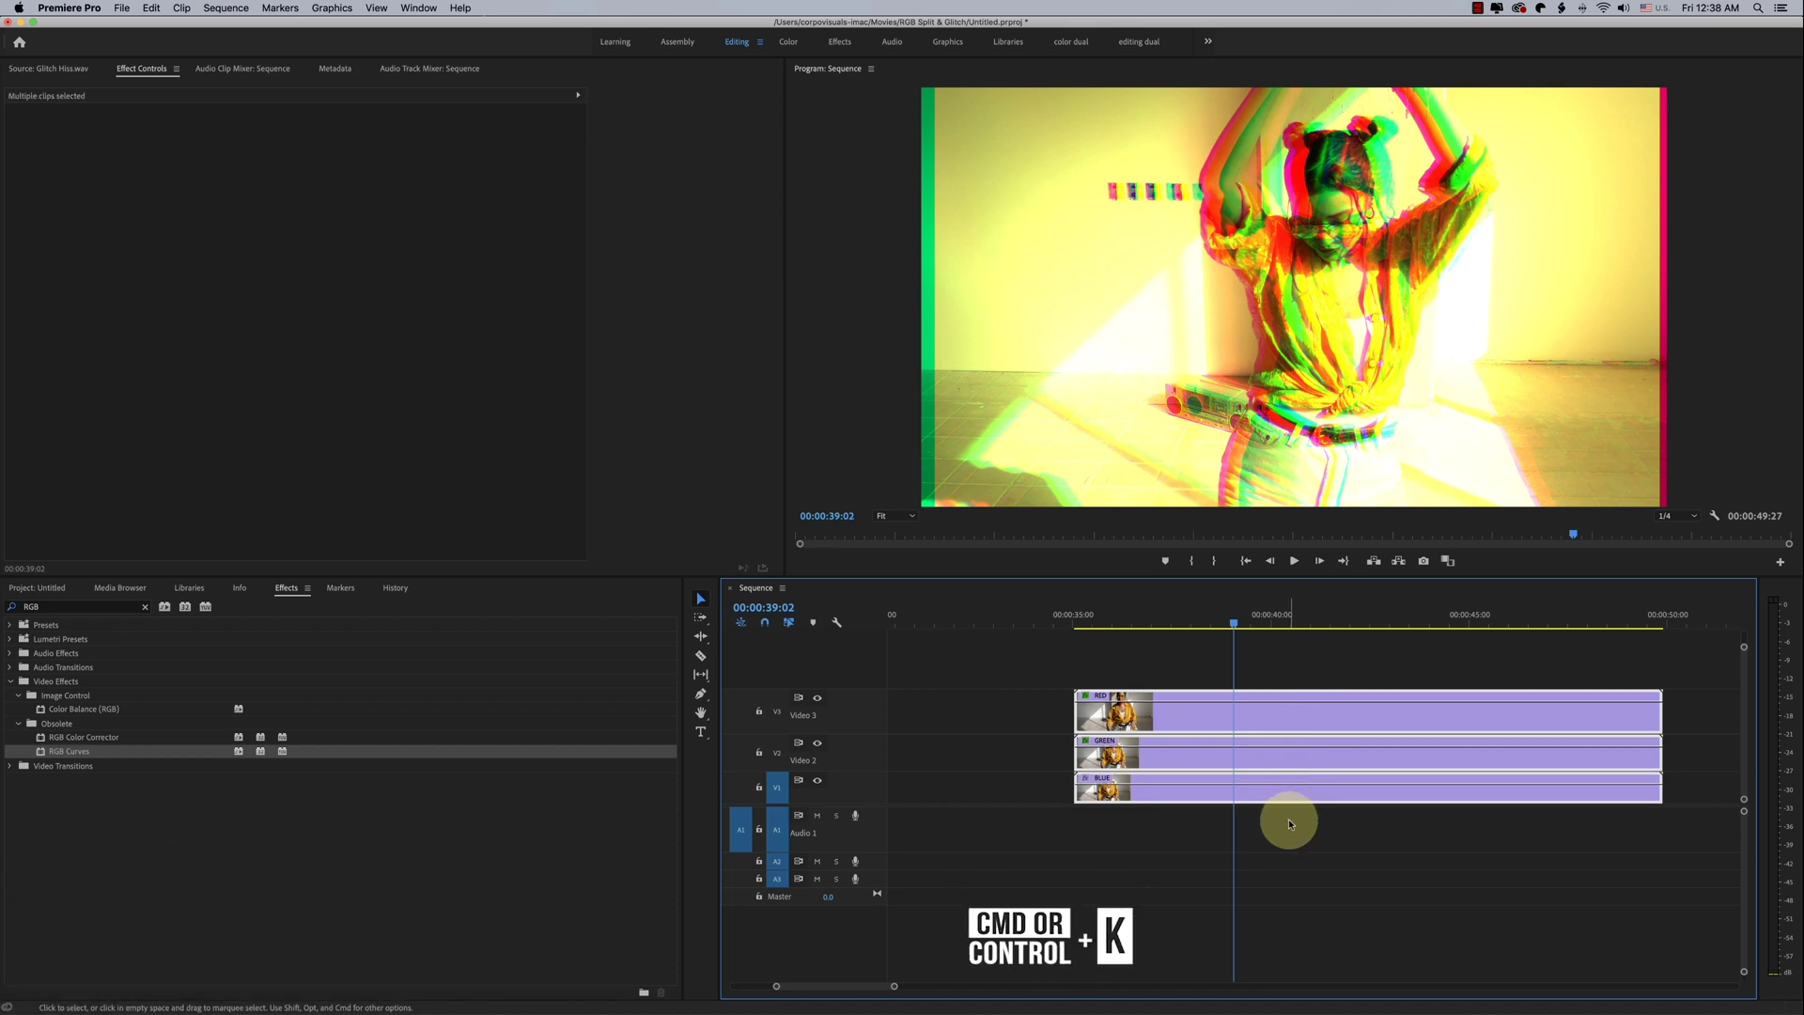
pyautogui.press('cmd+k')
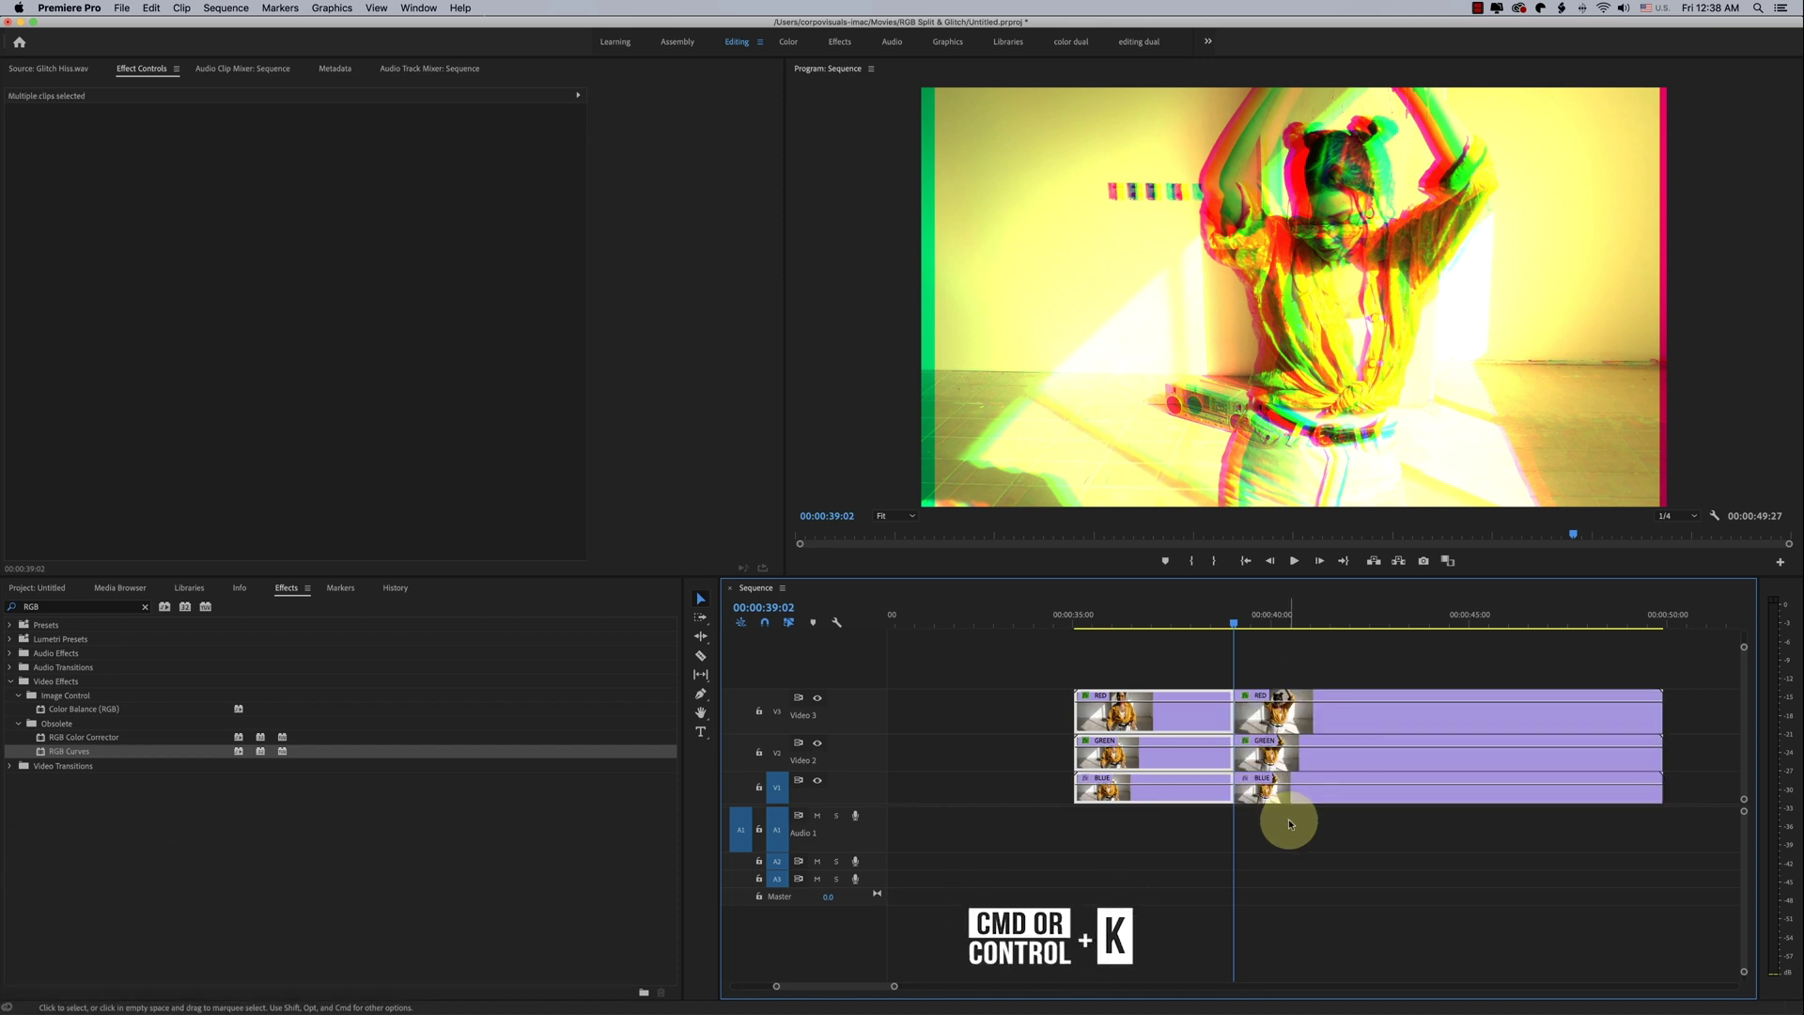
pyautogui.press('=')
pyautogui.press('=')
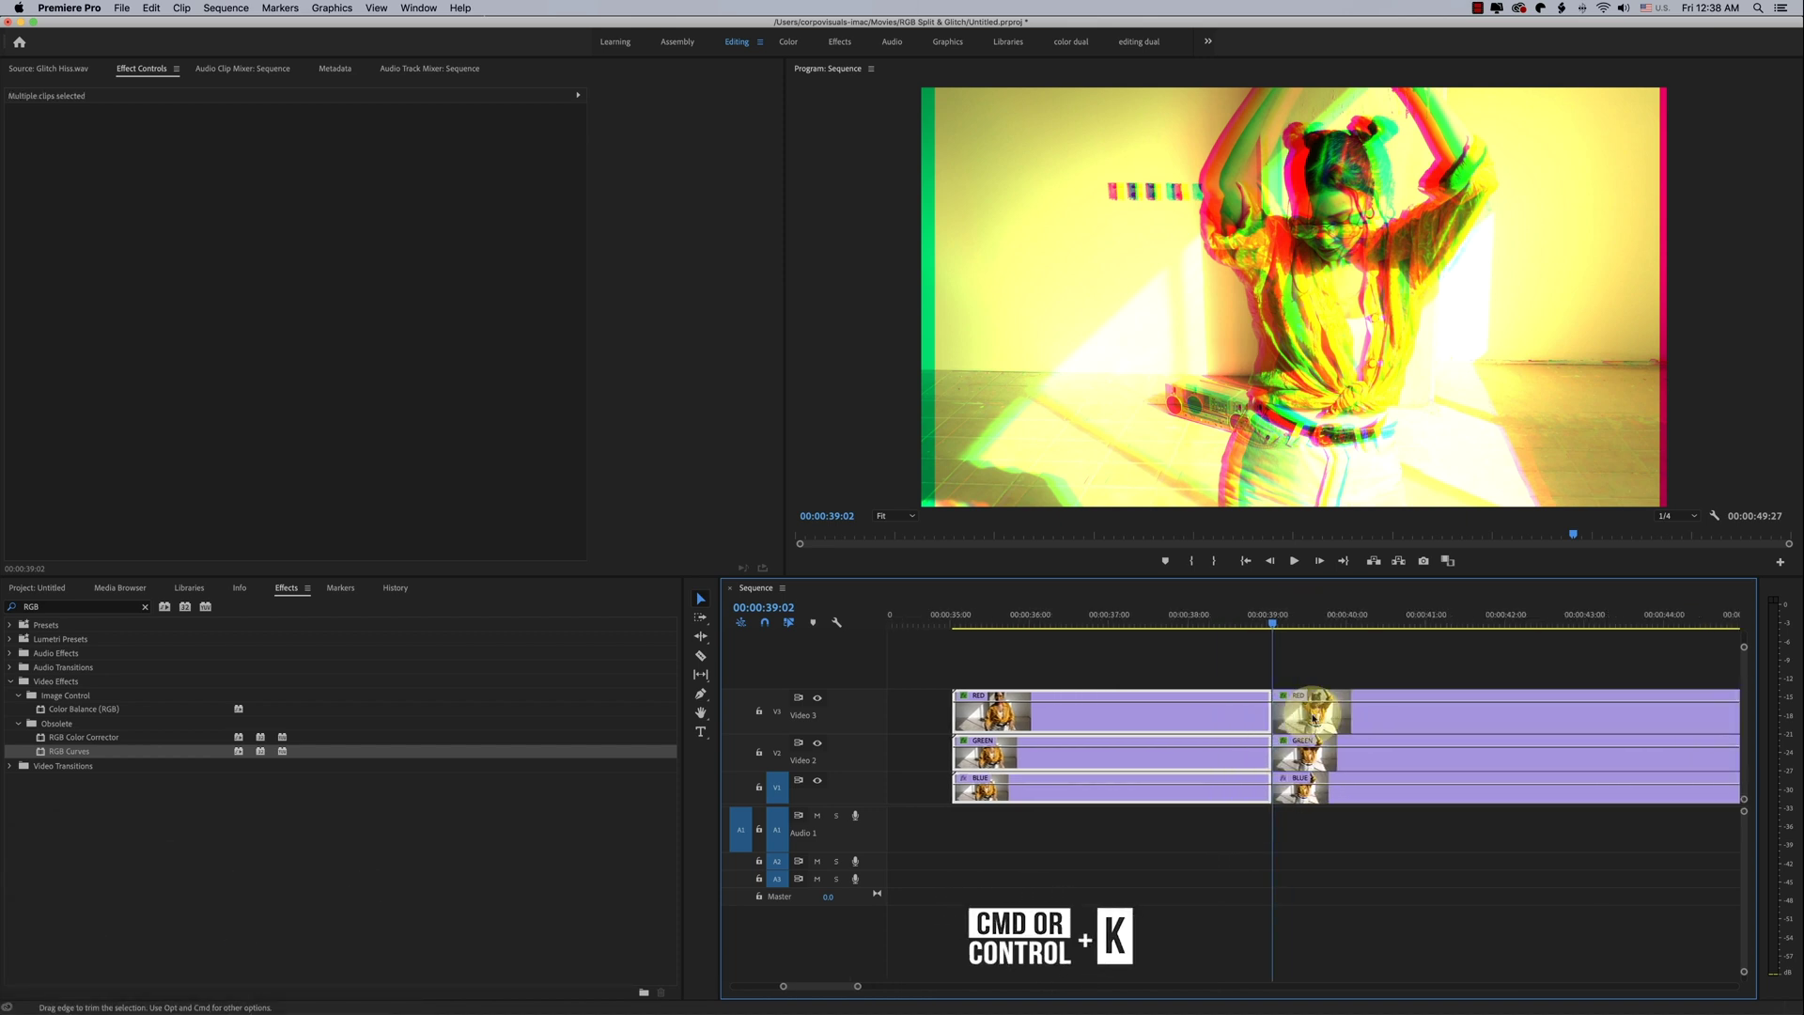
pyautogui.press('=')
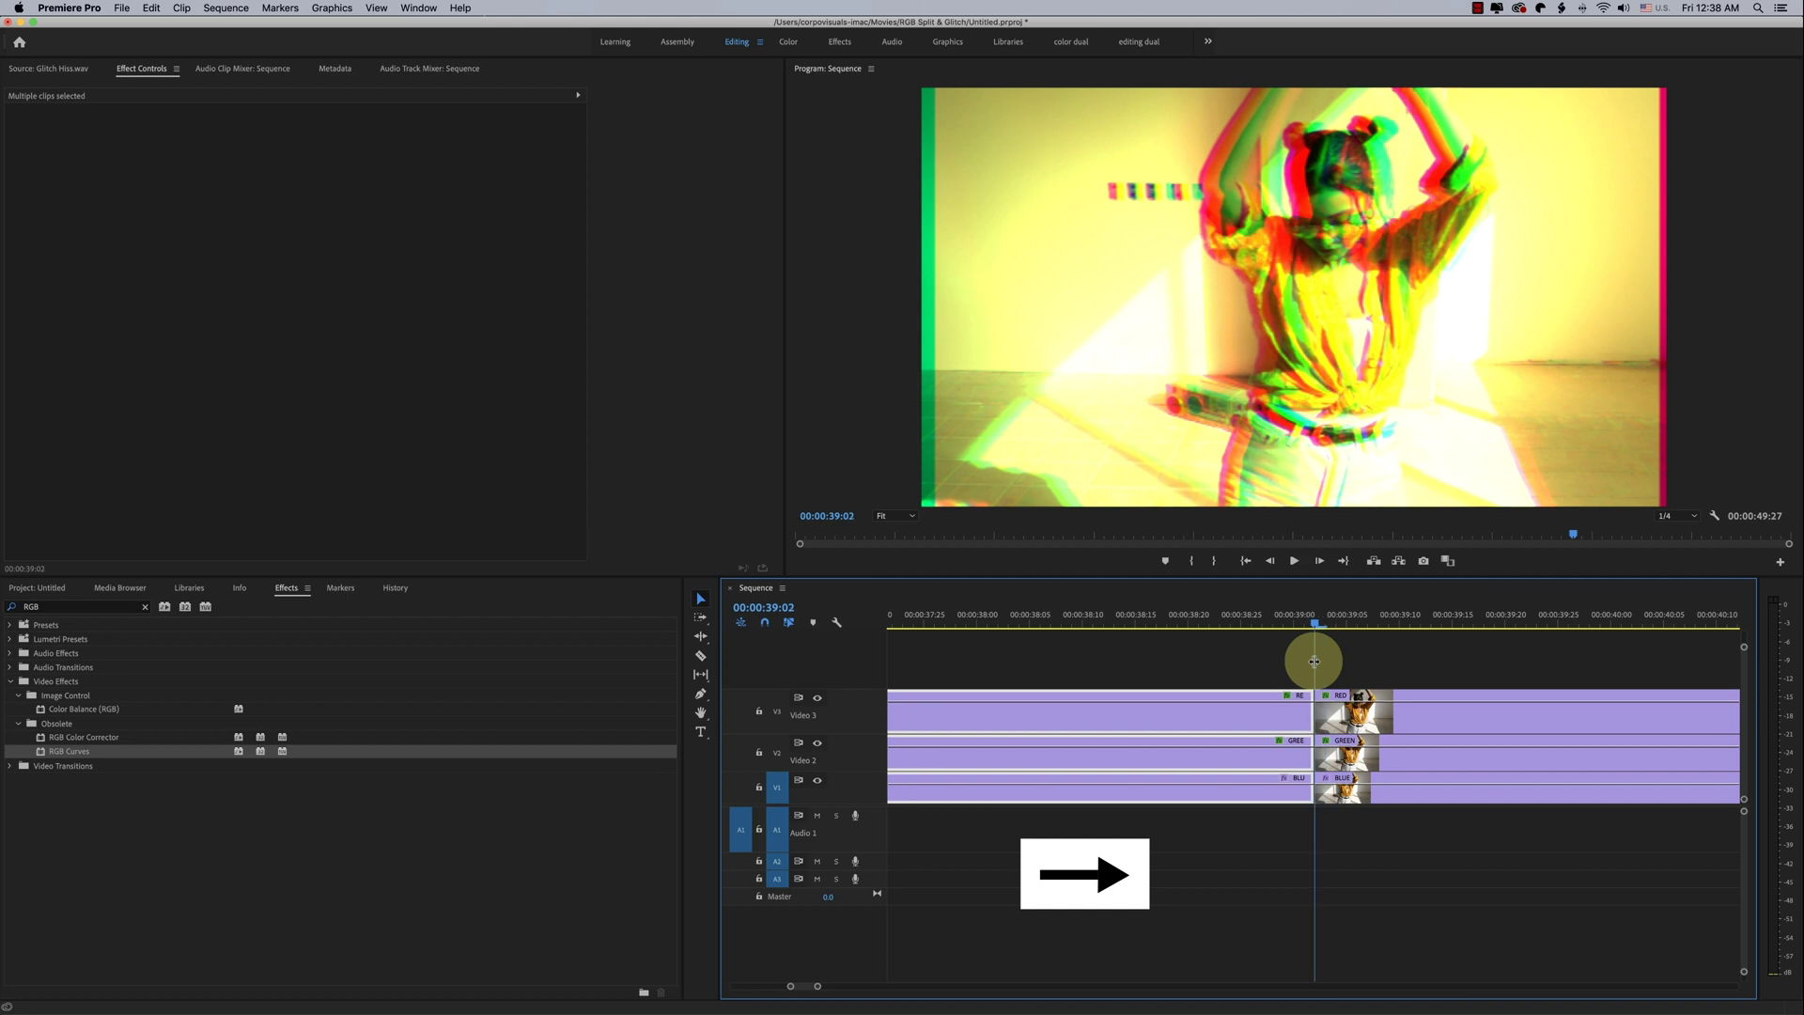
pyautogui.press('Right')
pyautogui.press('Right')
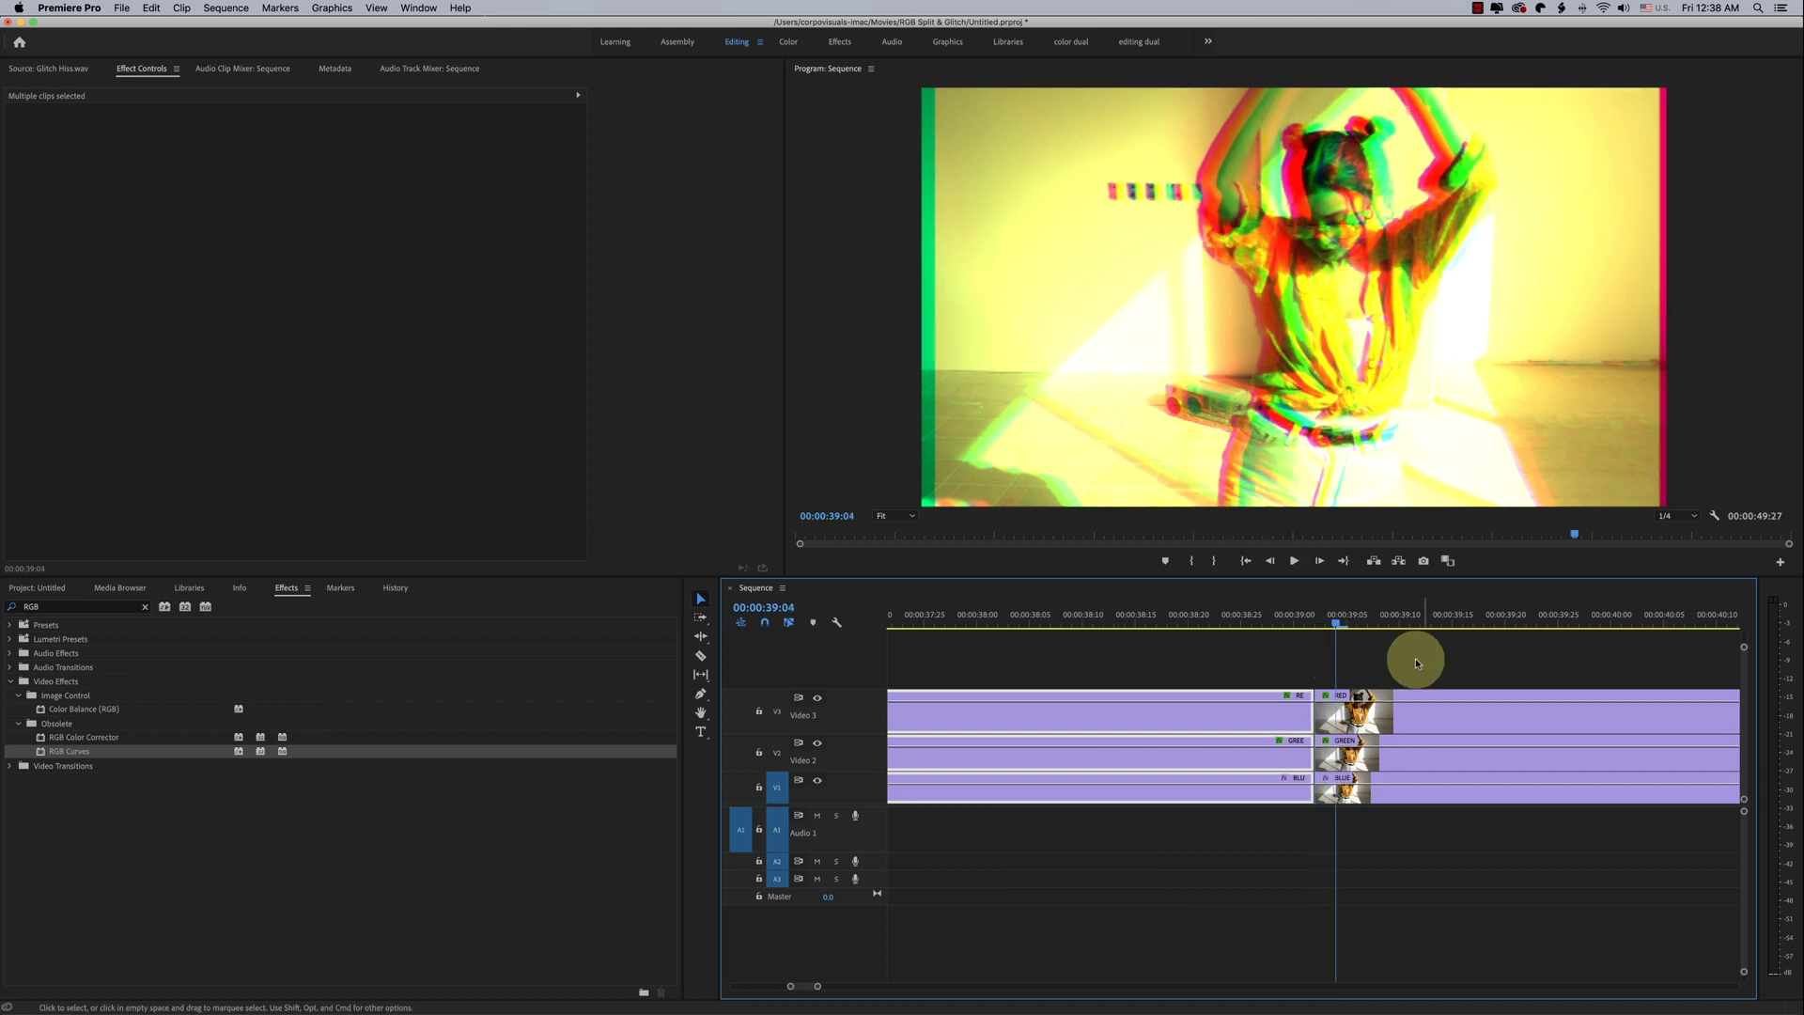
# - Make further two-frame cuts on all layers at 39:04, 39:06, 39:08 and 39:10
pyautogui.click(1444, 655)
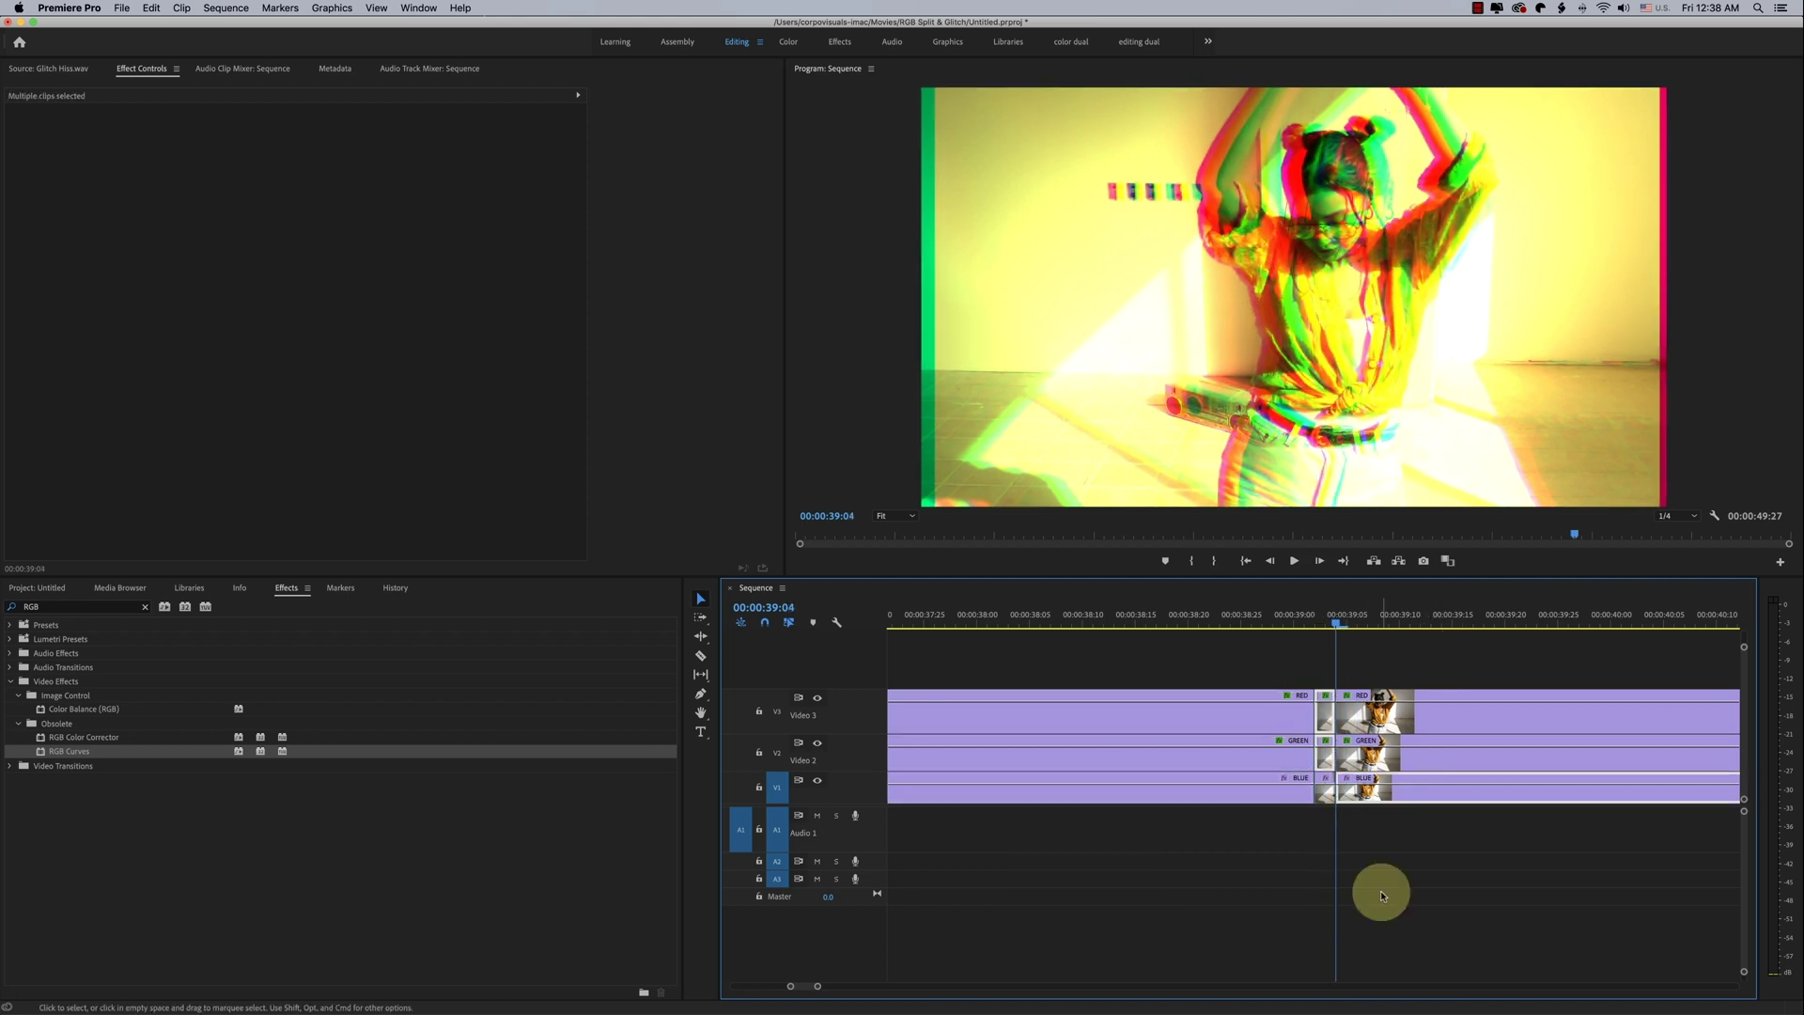
pyautogui.press('super+shift+k')
pyautogui.press('Right')
pyautogui.press('Right')
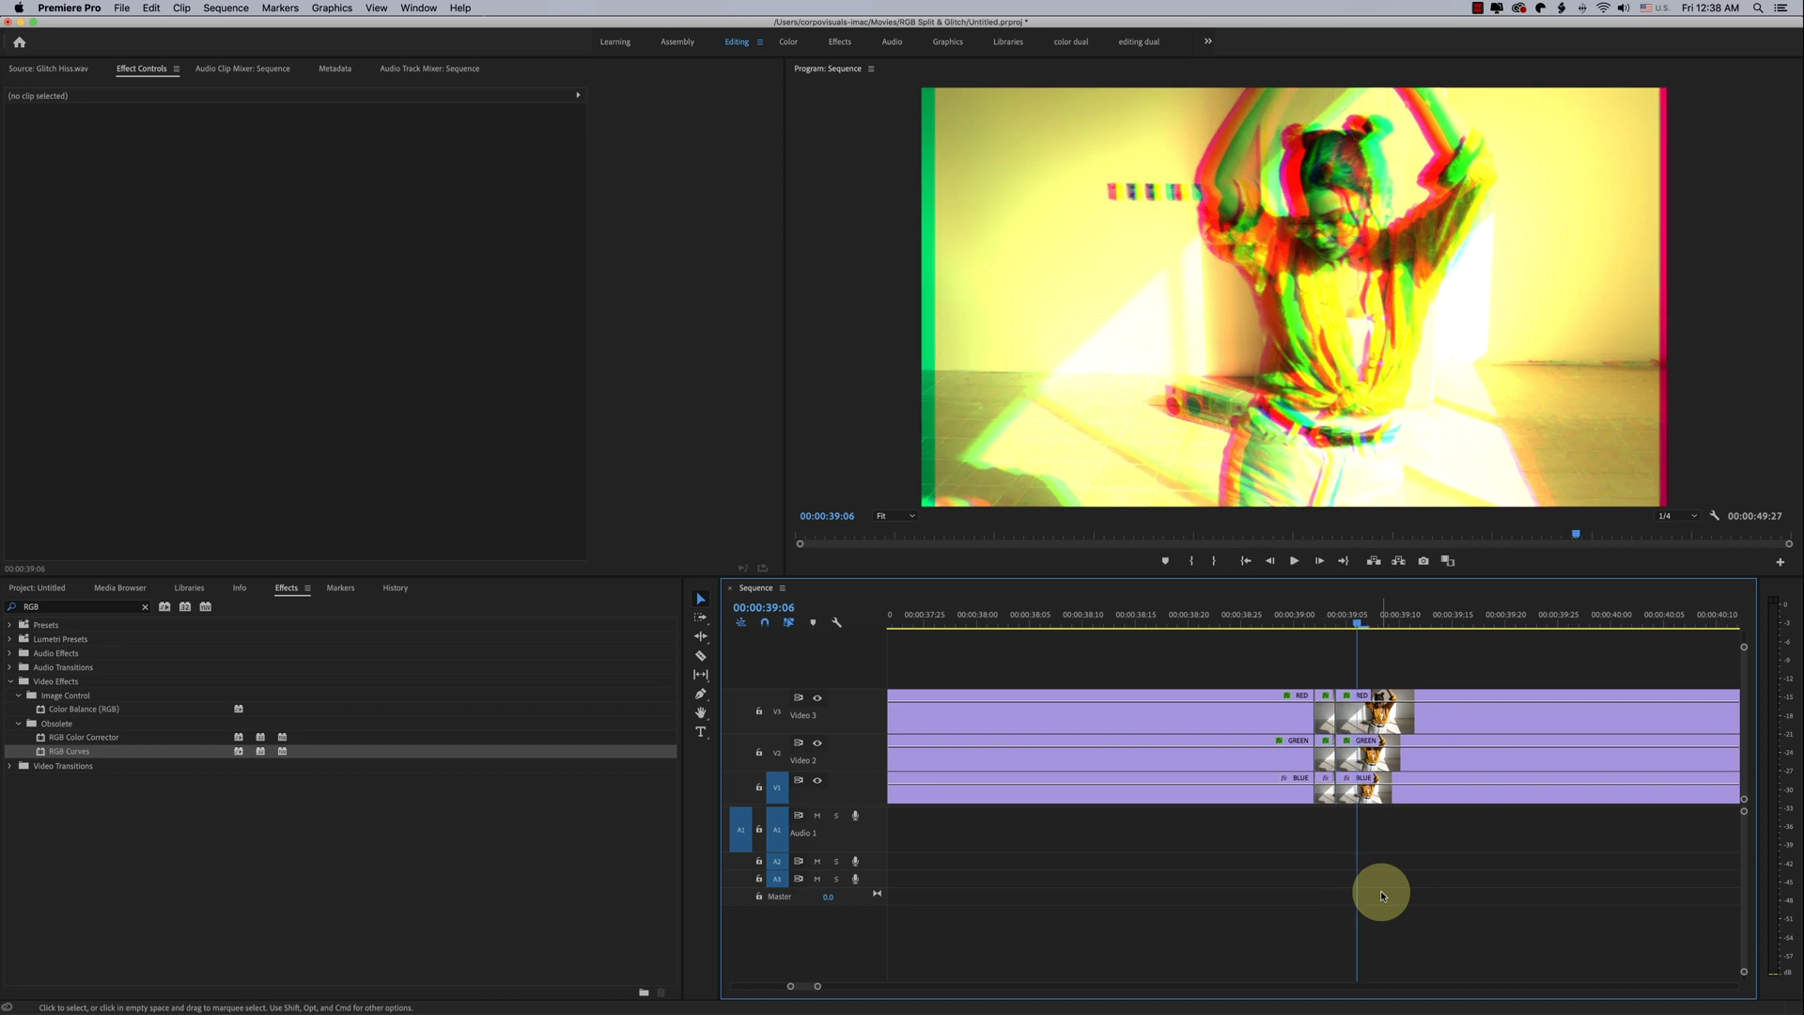
pyautogui.moveTo(1382, 895); pyautogui.dragTo(1423, 575)
pyautogui.press('super+shift+k')
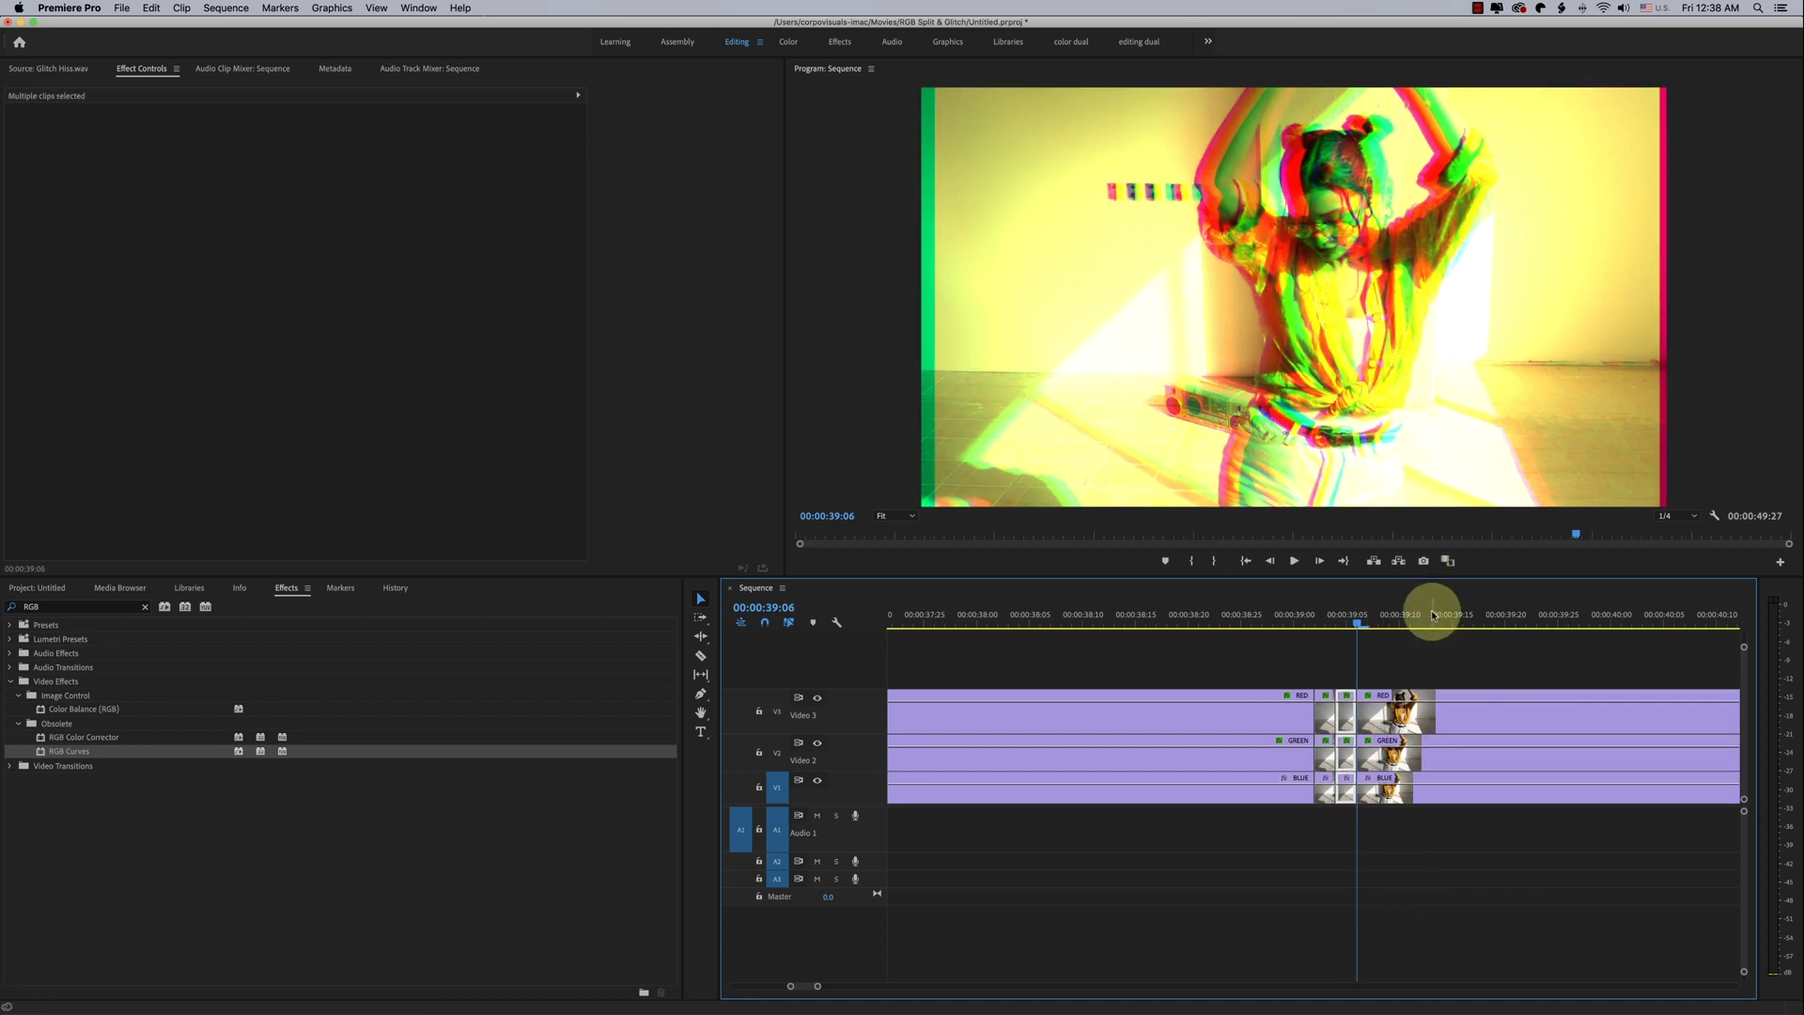
pyautogui.scroll(-2, 1391, 645)
pyautogui.press('Right')
pyautogui.press('Right')
pyautogui.press('super+shift+k')
pyautogui.press('Right')
pyautogui.press('Right')
pyautogui.press('super+shift+k')
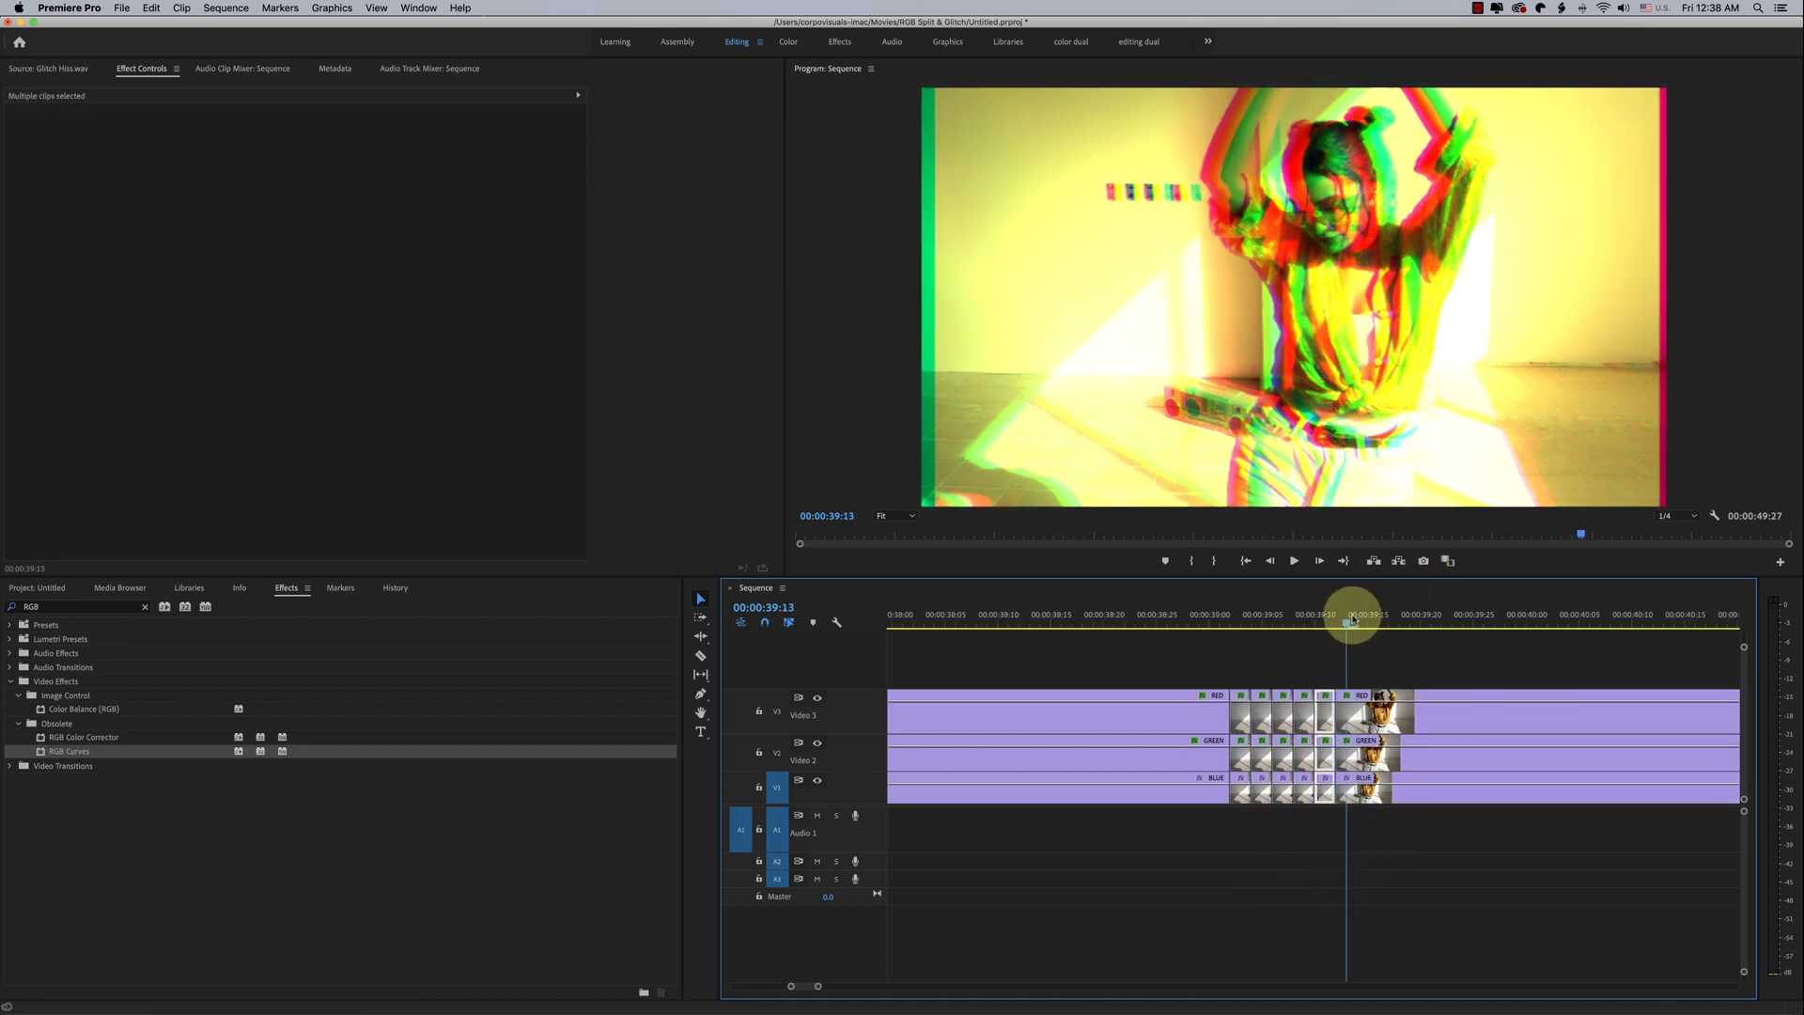
pyautogui.click(1385, 624)
pyautogui.press('-')
pyautogui.click(1367, 679)
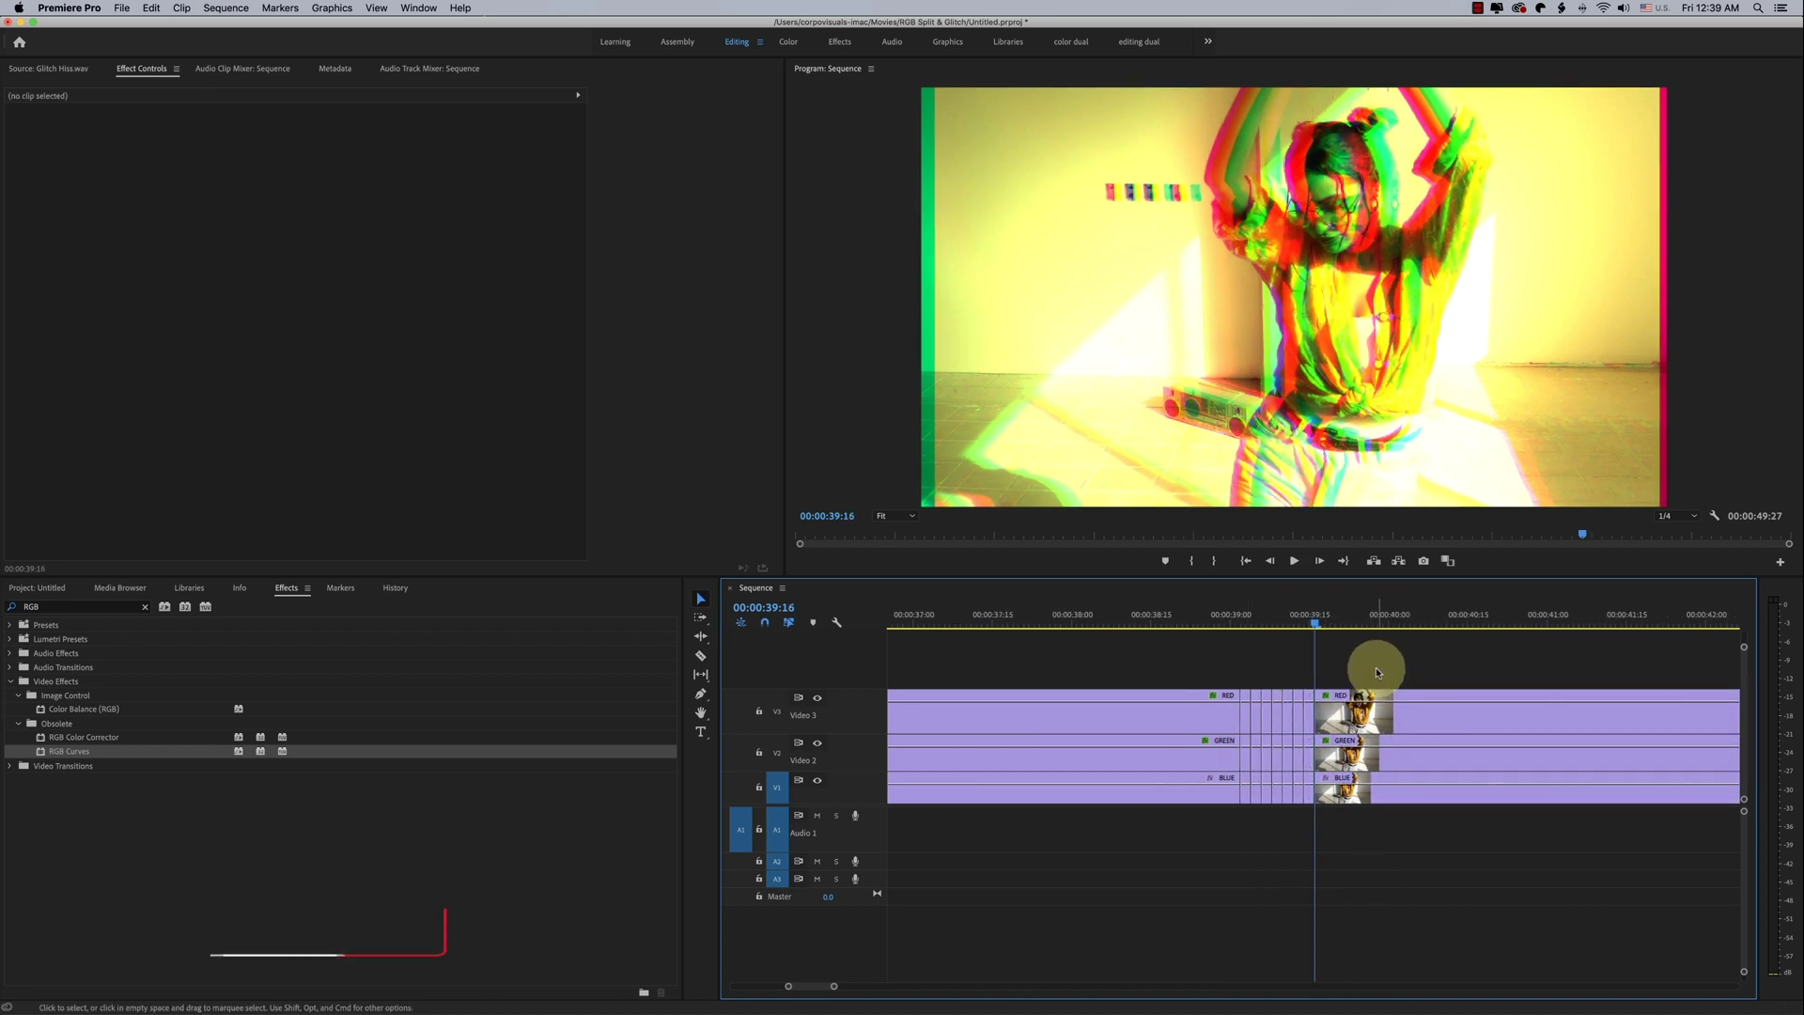
# - Delete the RED and GREEN clips before and after the glitch section
pyautogui.moveTo(1377, 671); pyautogui.dragTo(1421, 750)
pyautogui.press('Delete')
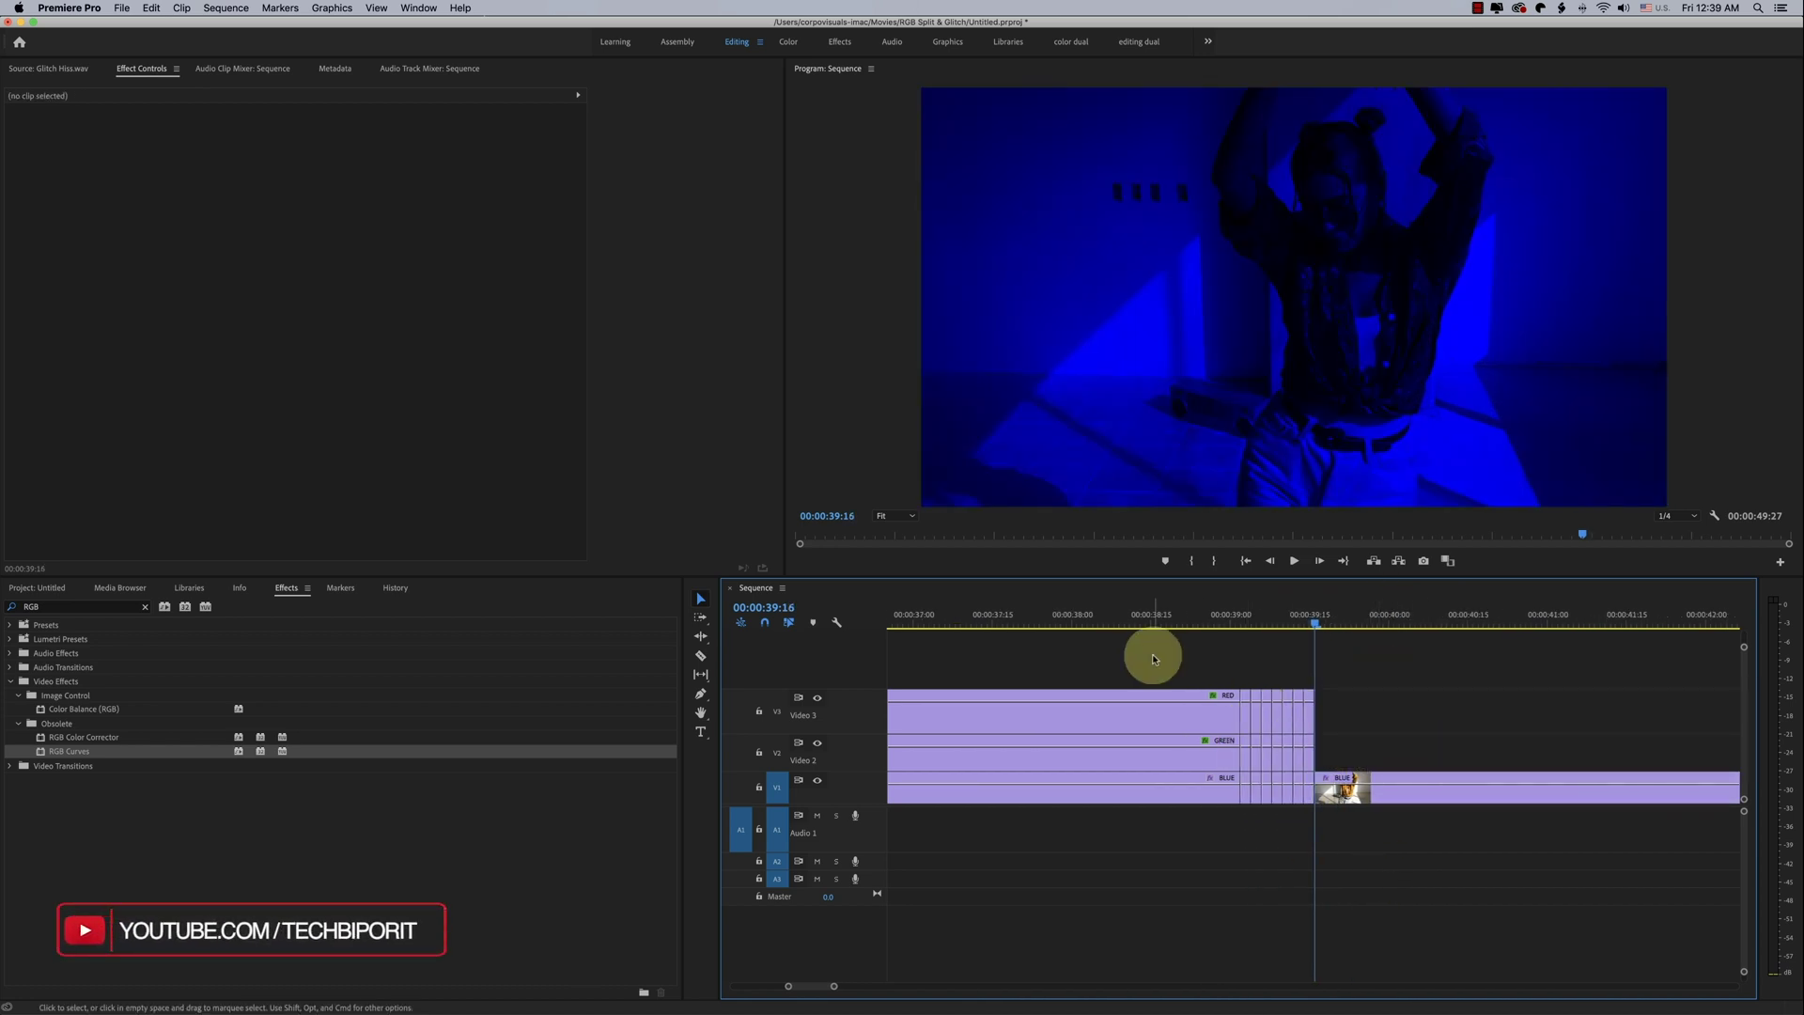
pyautogui.moveTo(1156, 653); pyautogui.dragTo(1213, 752)
pyautogui.press('Delete')
# - Remove the RGB Curves blue tint from the BLUE clips before and after the glitch
pyautogui.click(1409, 798)
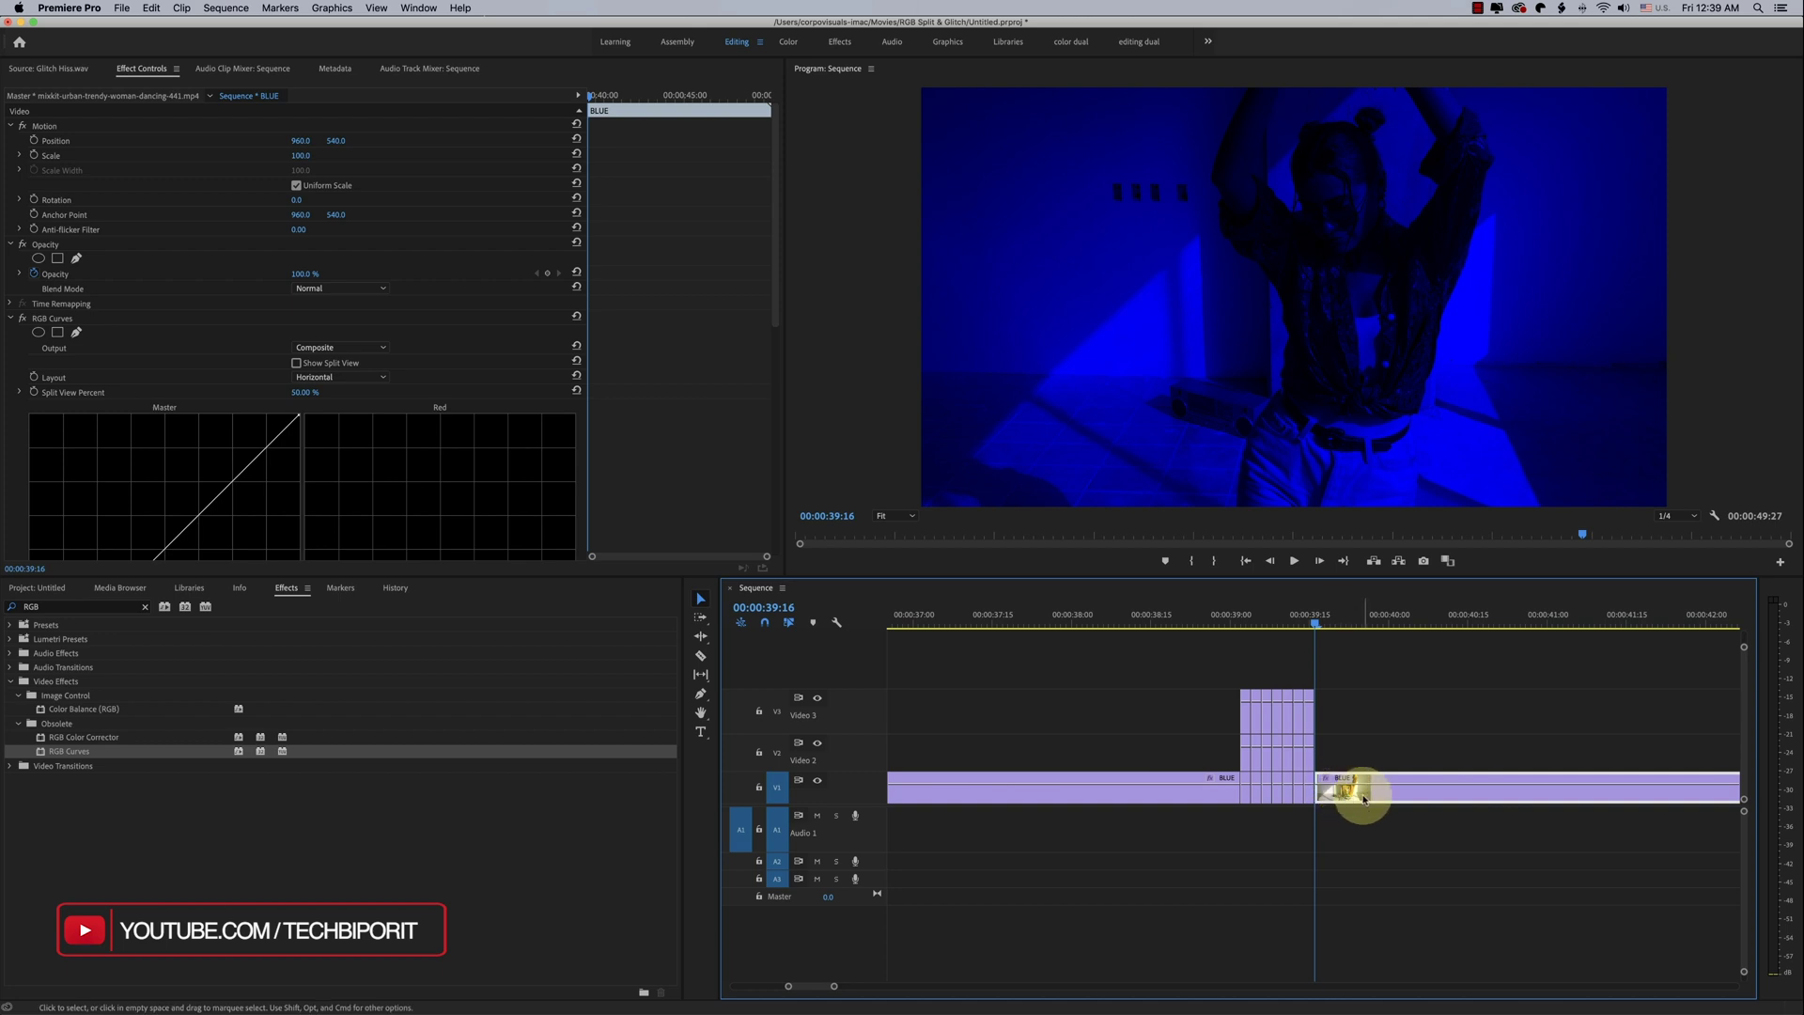
pyautogui.click(49, 320)
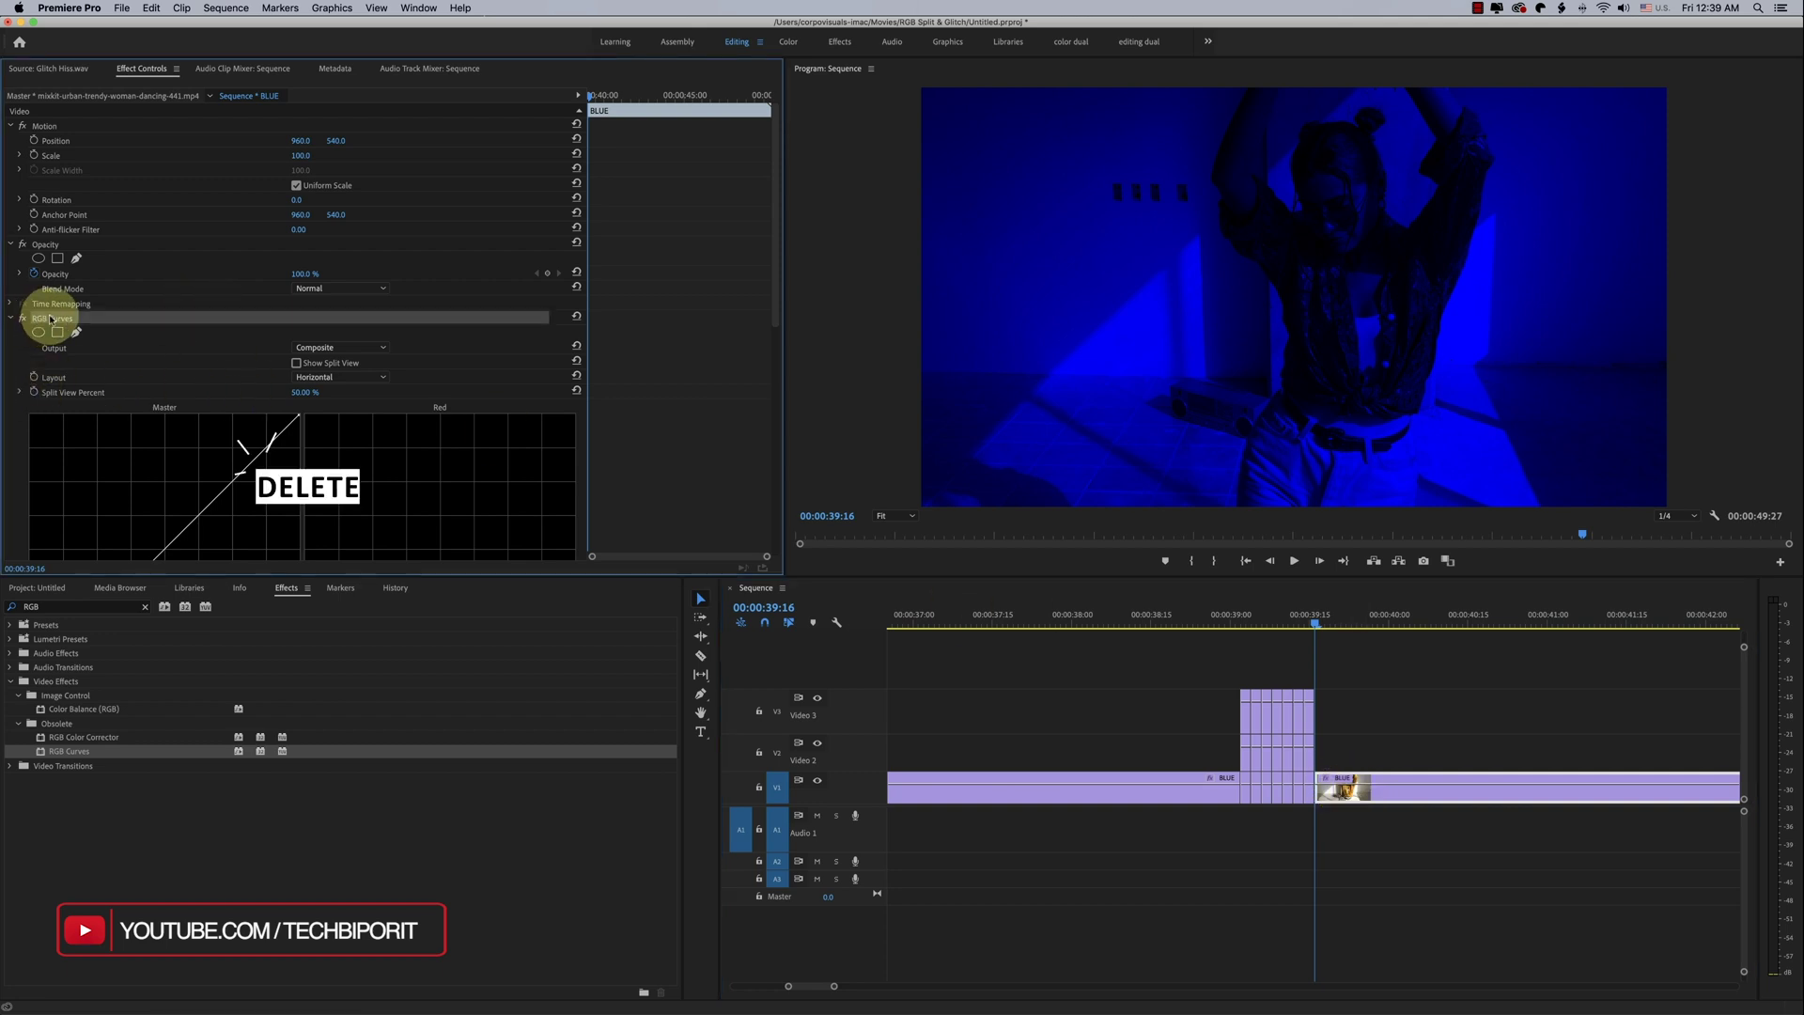
pyautogui.press('Delete')
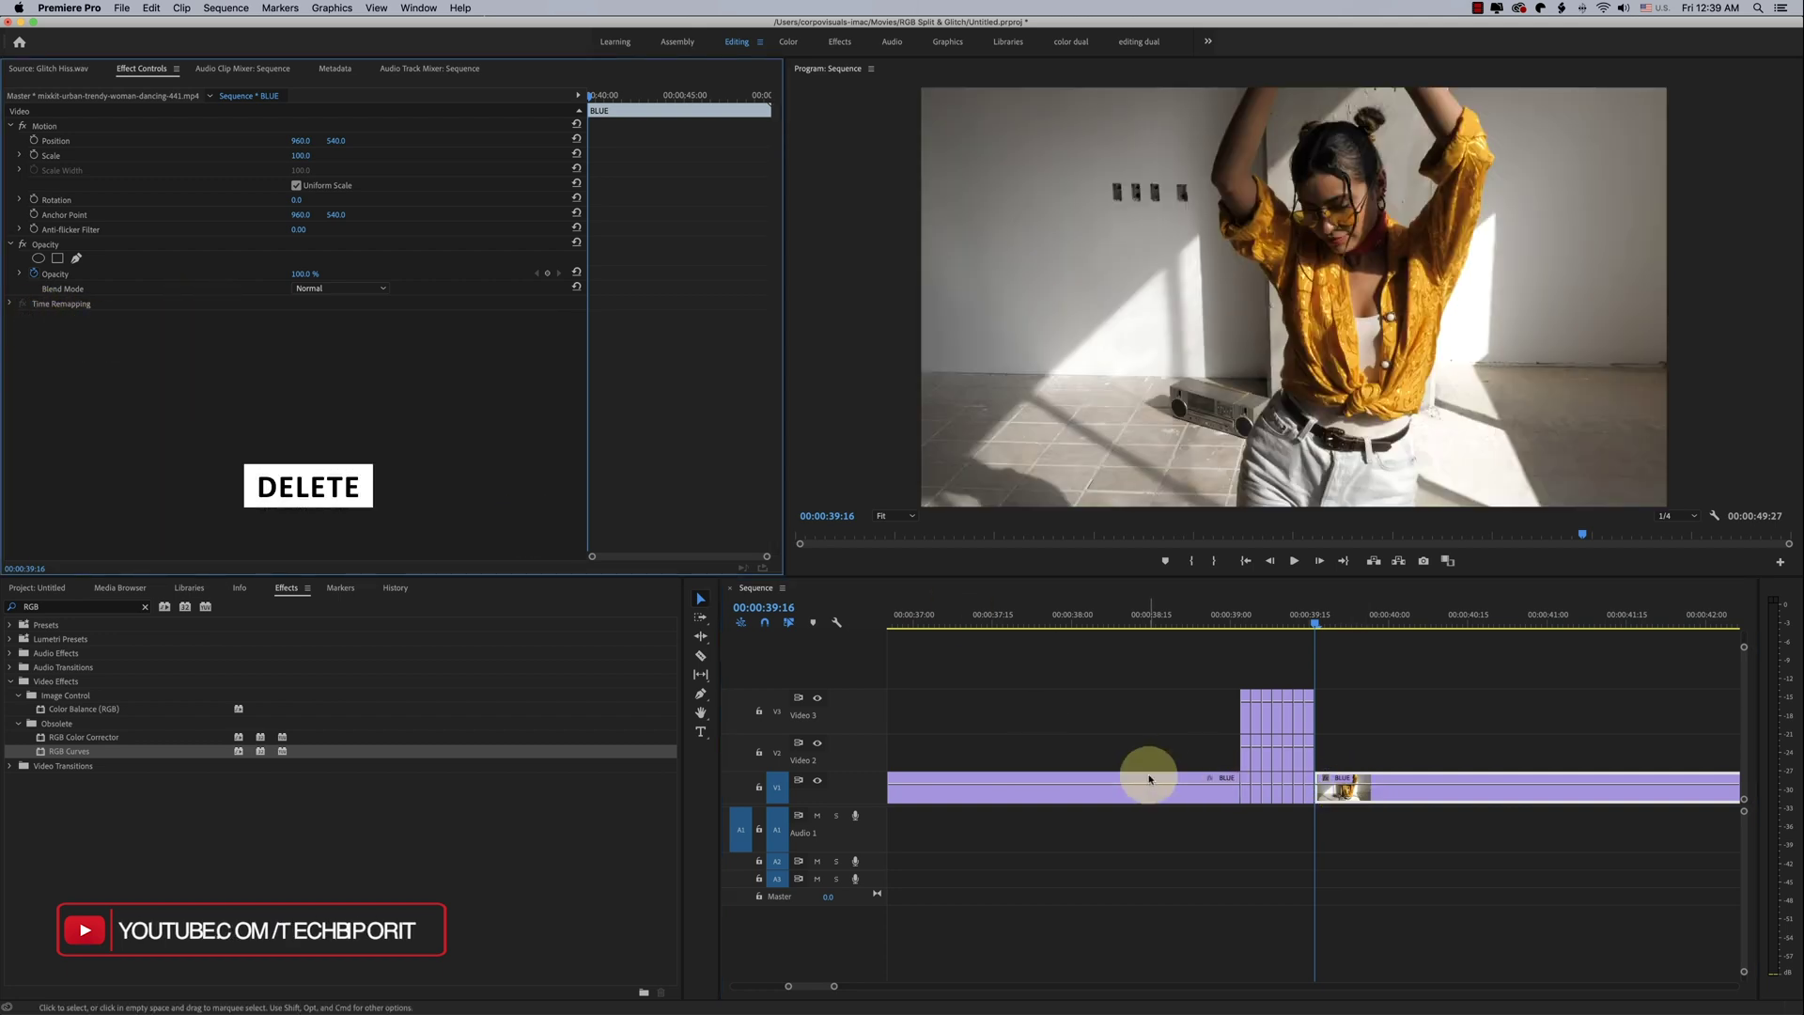
pyautogui.click(1148, 784)
pyautogui.click(1063, 605)
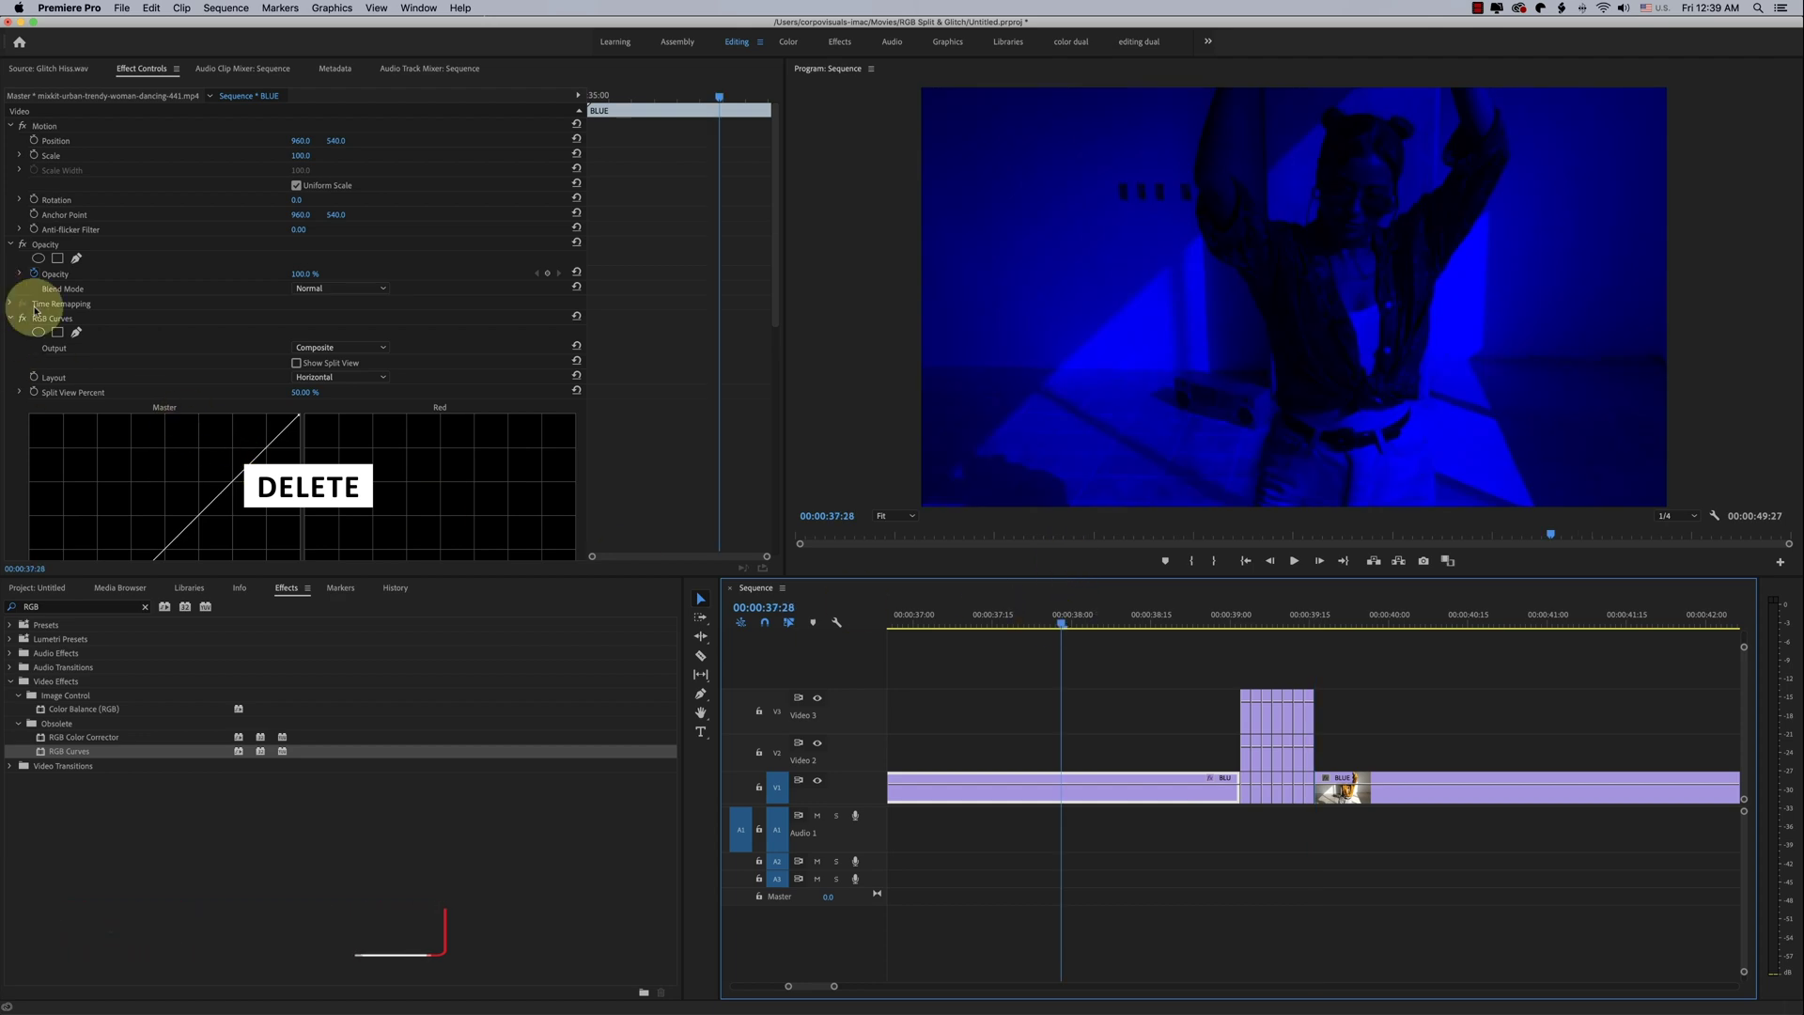
pyautogui.press('Delete')
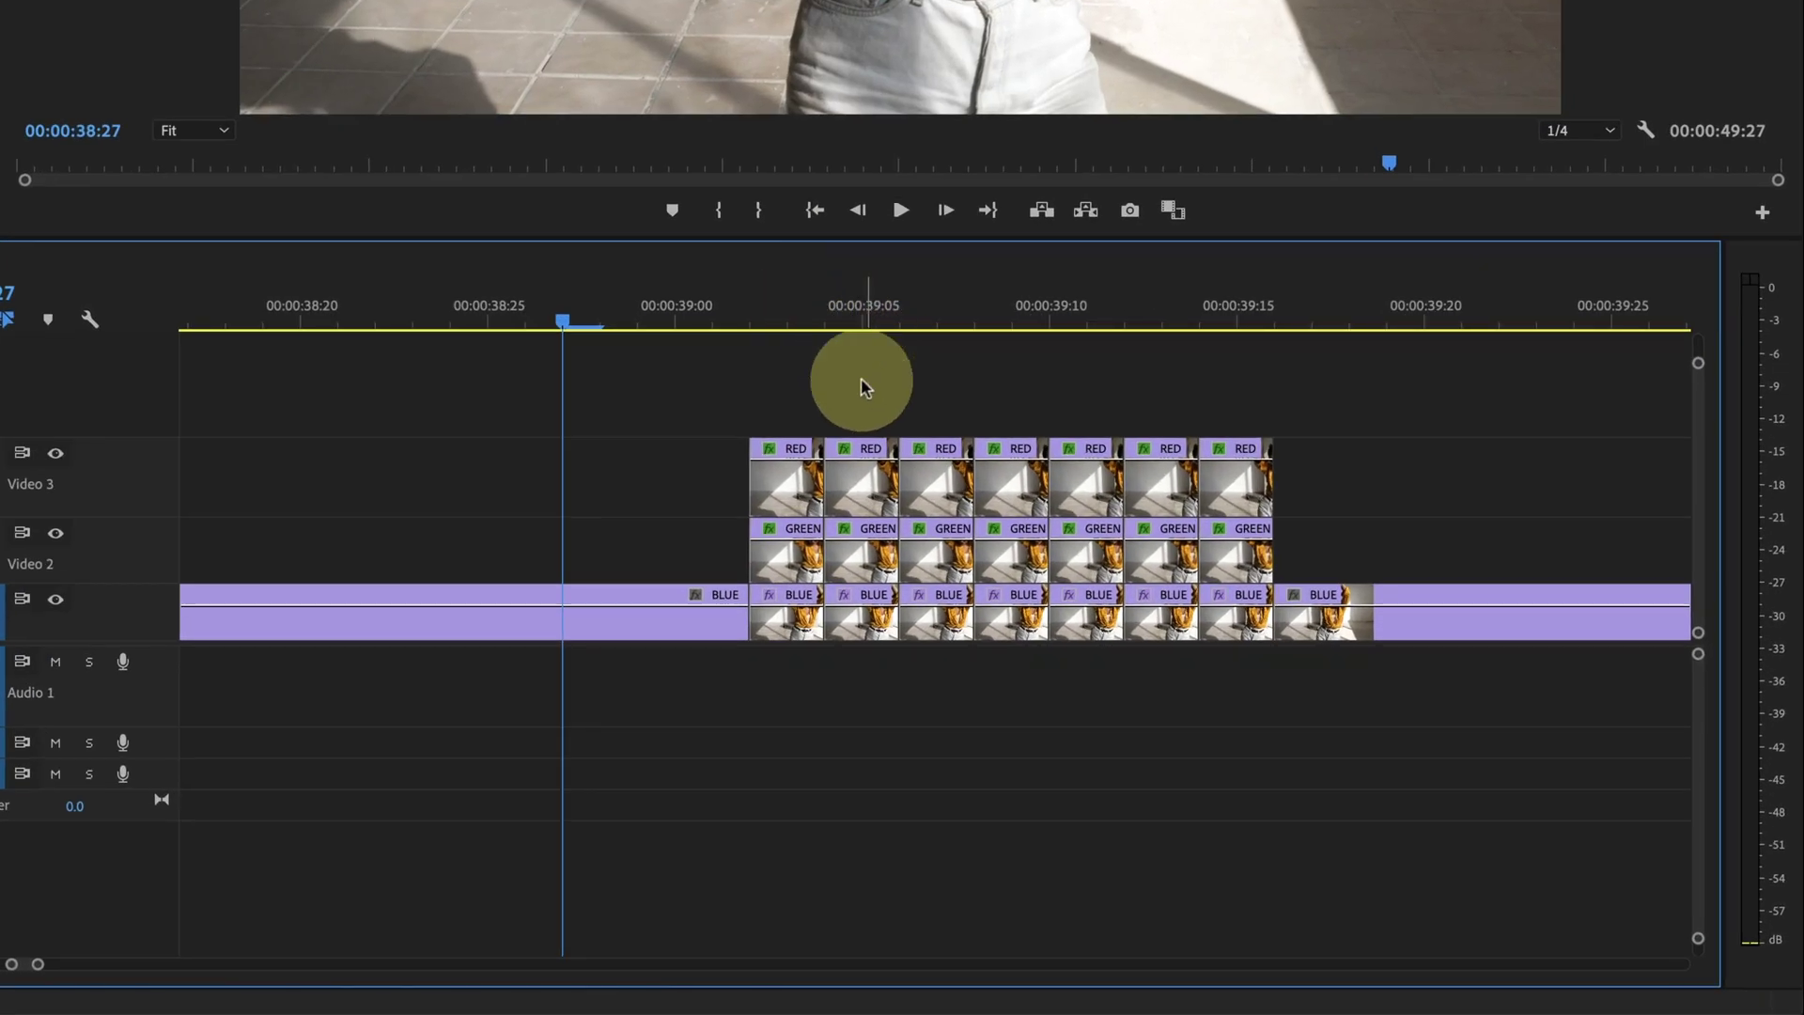
# - Delete alternate columns of glitch pieces and shift the trailing BLUE clip one frame later
pyautogui.press('Delete')
pyautogui.scroll(1, 865, 611)
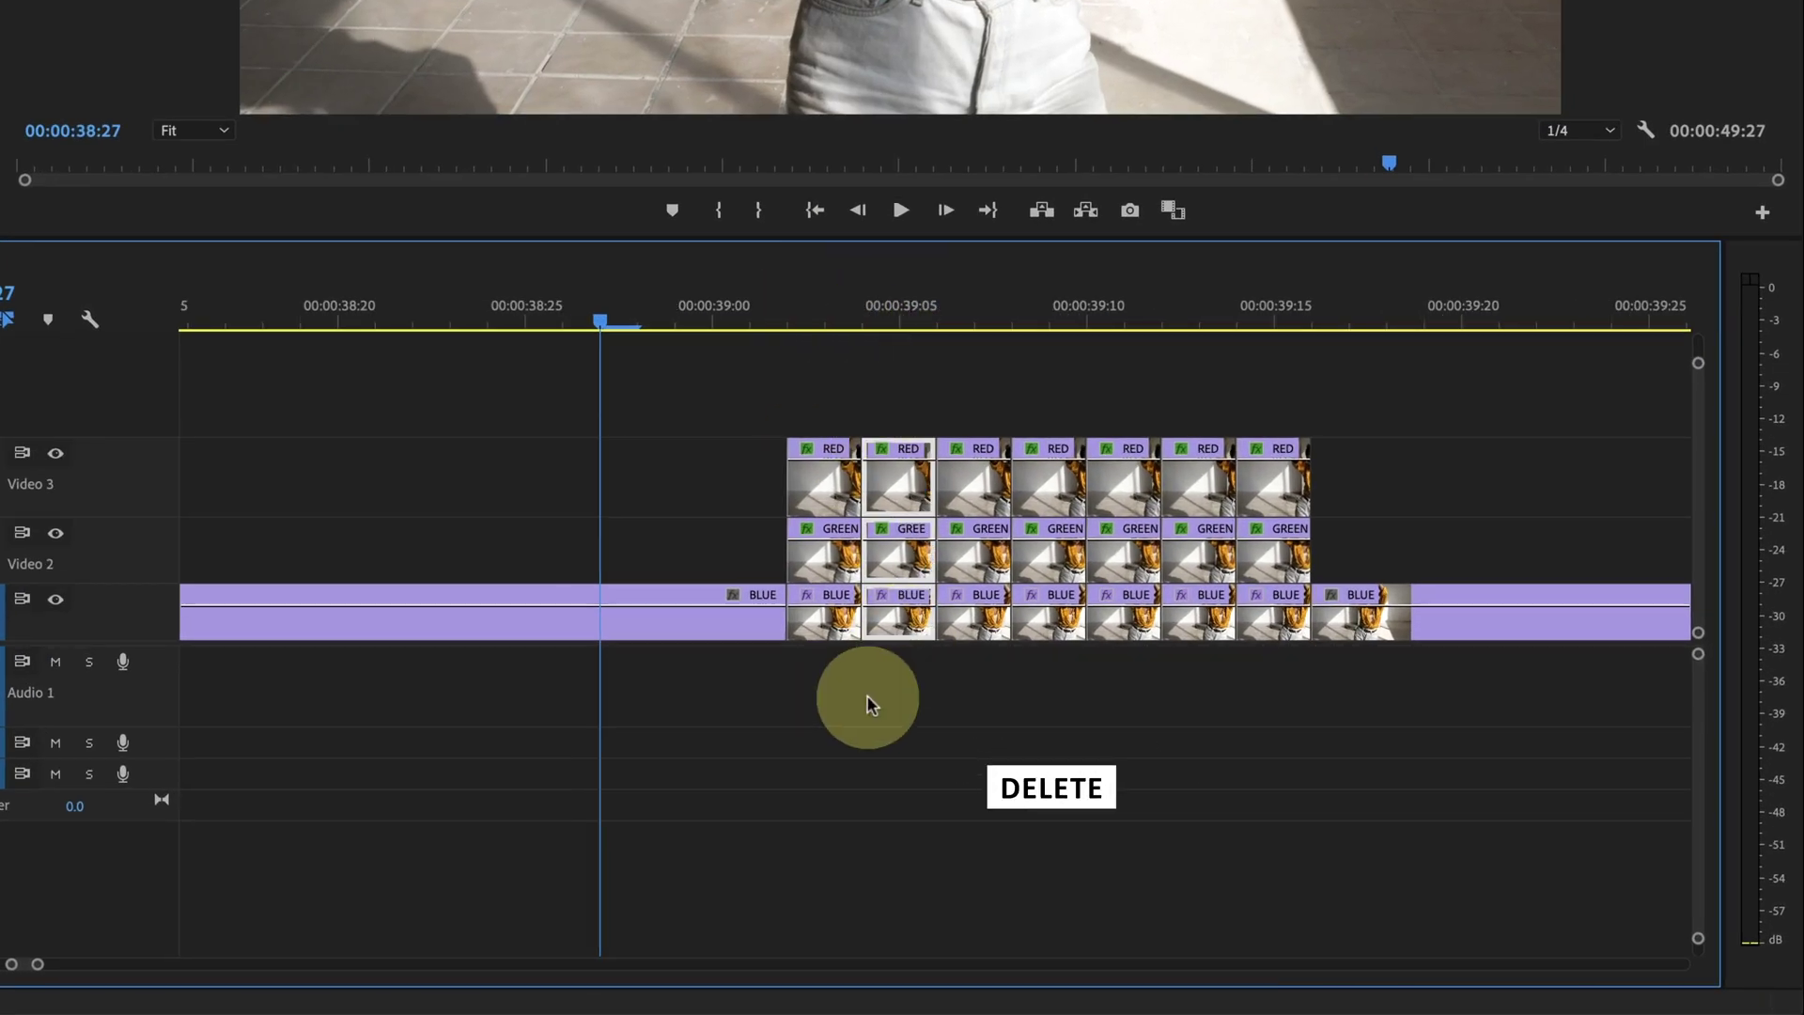
pyautogui.moveTo(1050, 406); pyautogui.dragTo(1052, 620)
pyautogui.press('Delete')
pyautogui.moveTo(1196, 418); pyautogui.dragTo(1201, 620)
pyautogui.press('Delete')
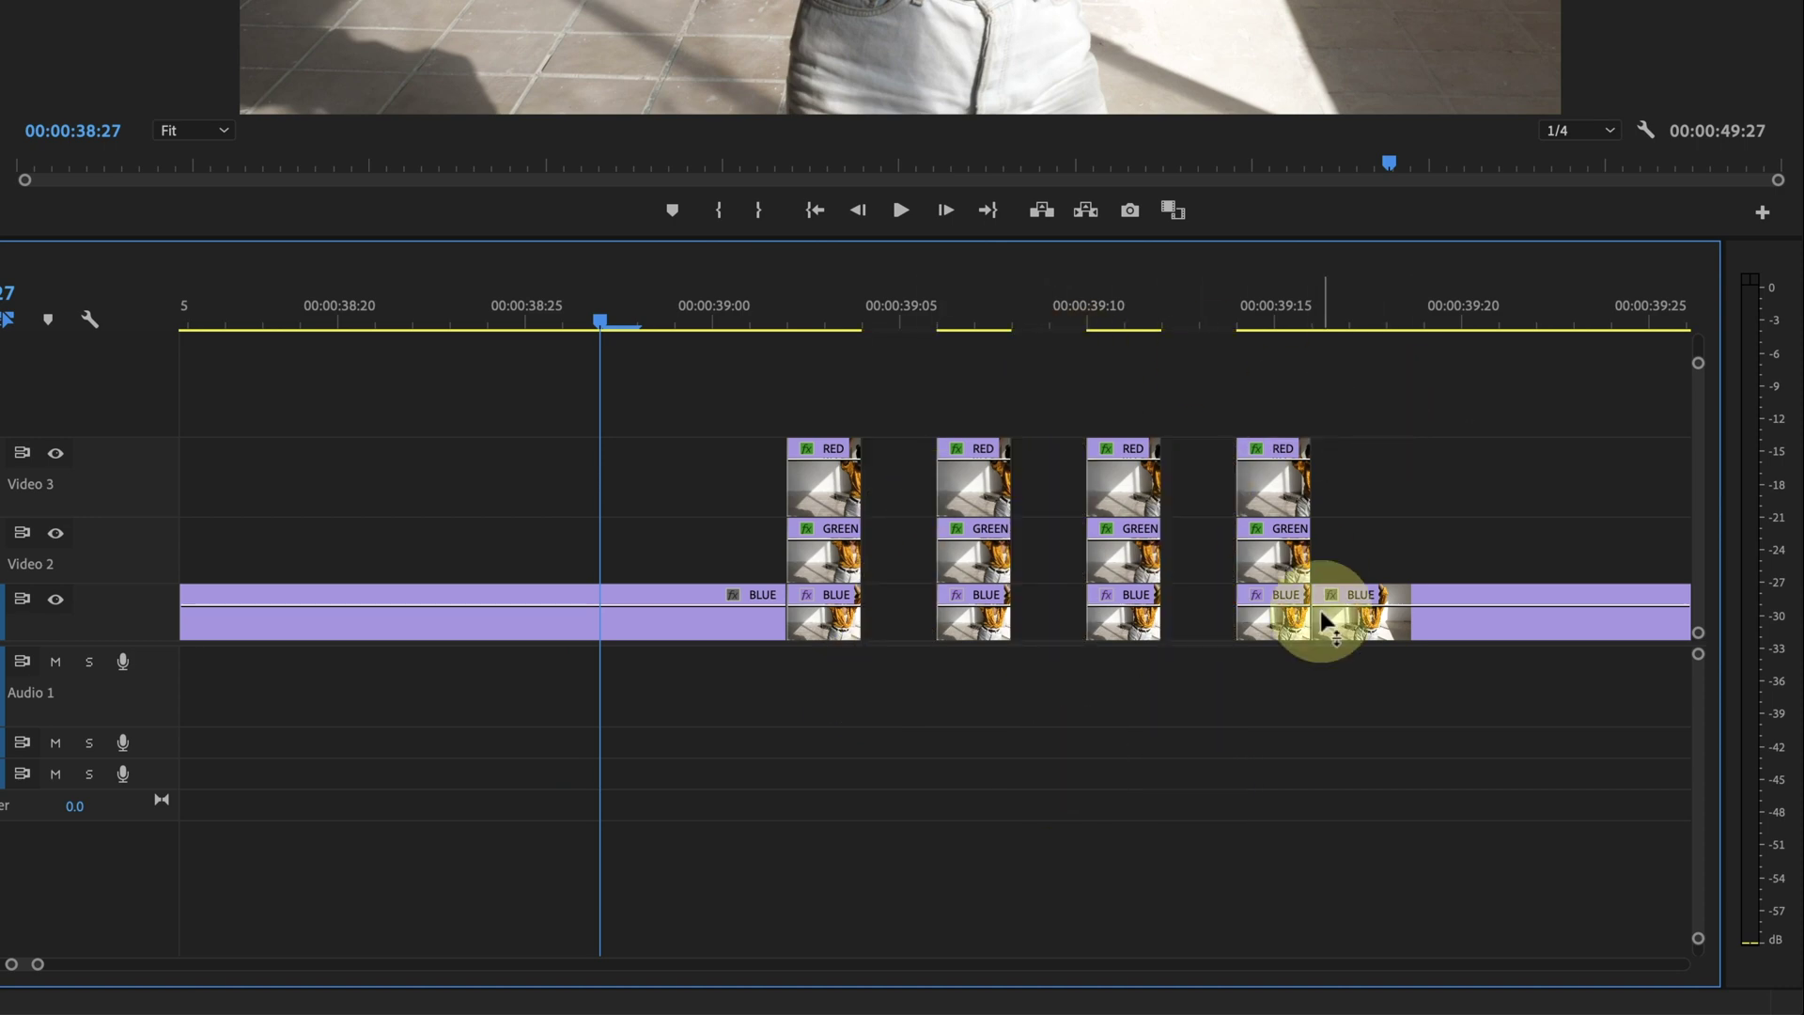
pyautogui.moveTo(1309, 624); pyautogui.dragTo(1421, 626)
pyautogui.moveTo(1530, 742); pyautogui.dragTo(1510, 786)
# - Play back the glitch, then raise a RED glitch piece to Position Y 517
pyautogui.press('space')
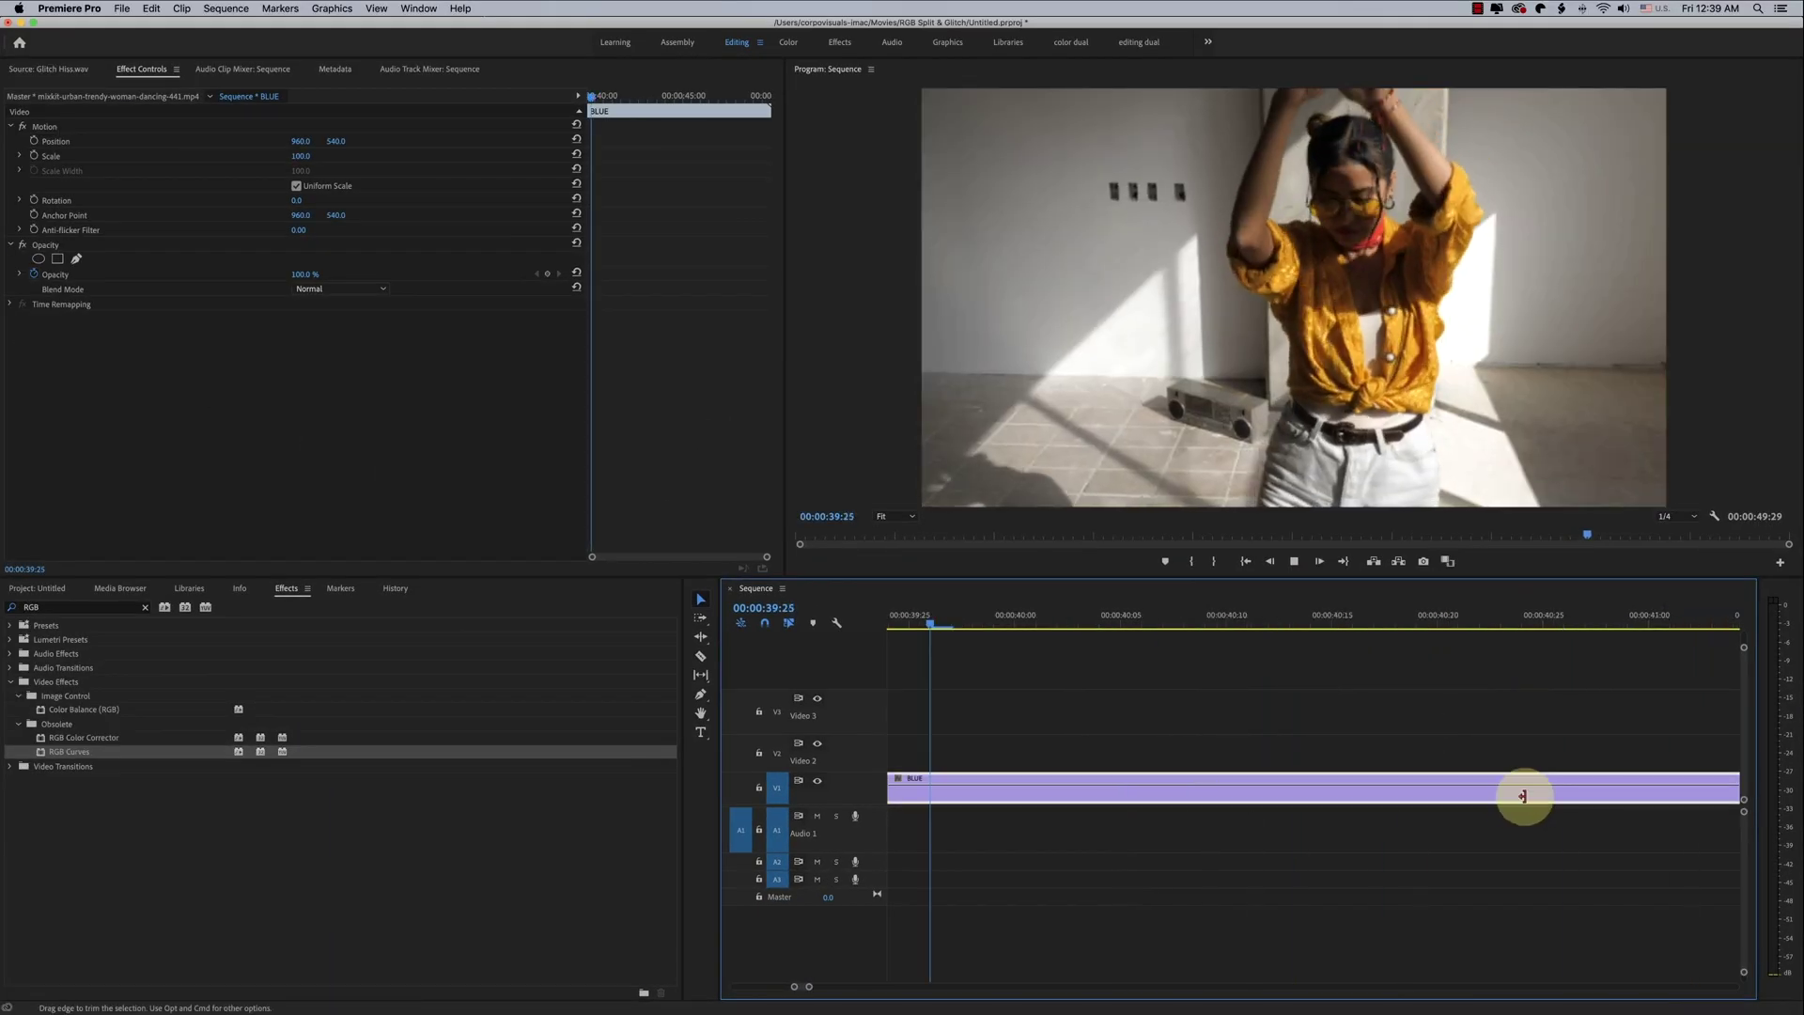
pyautogui.scroll(5, 1390, 721)
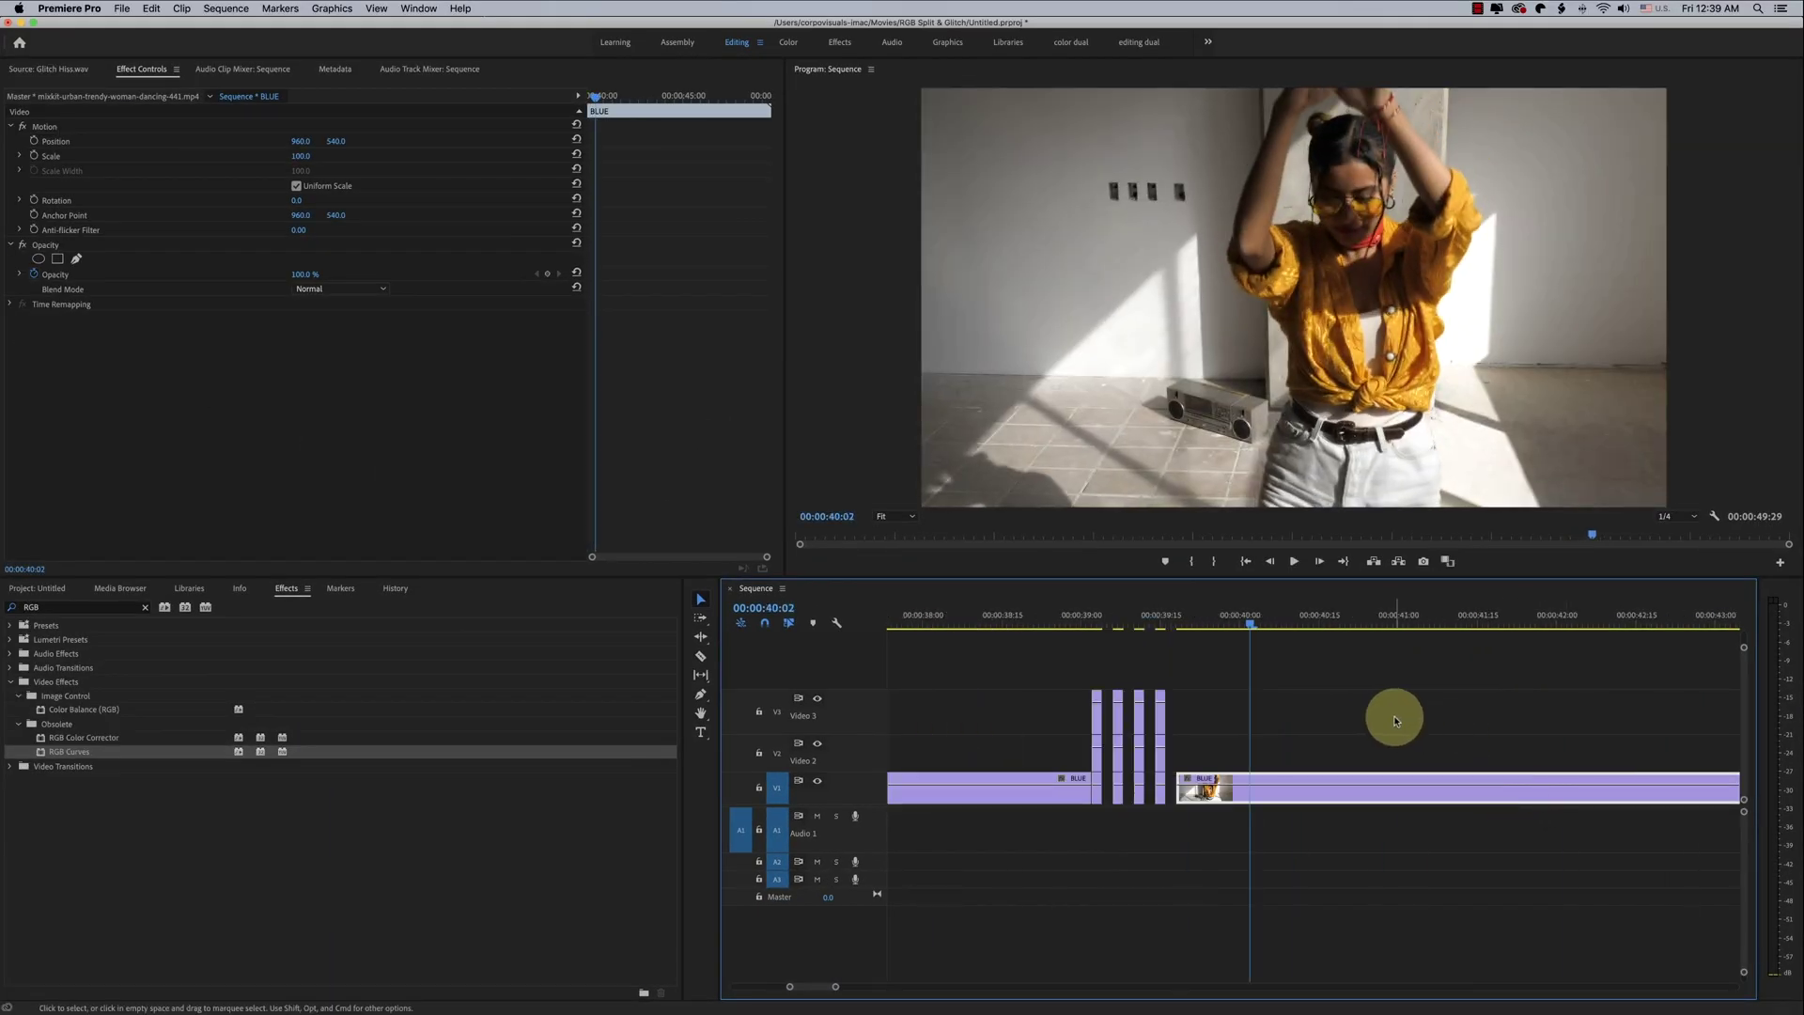
pyautogui.click(1156, 617)
pyautogui.click(1155, 712)
pyautogui.press('=')
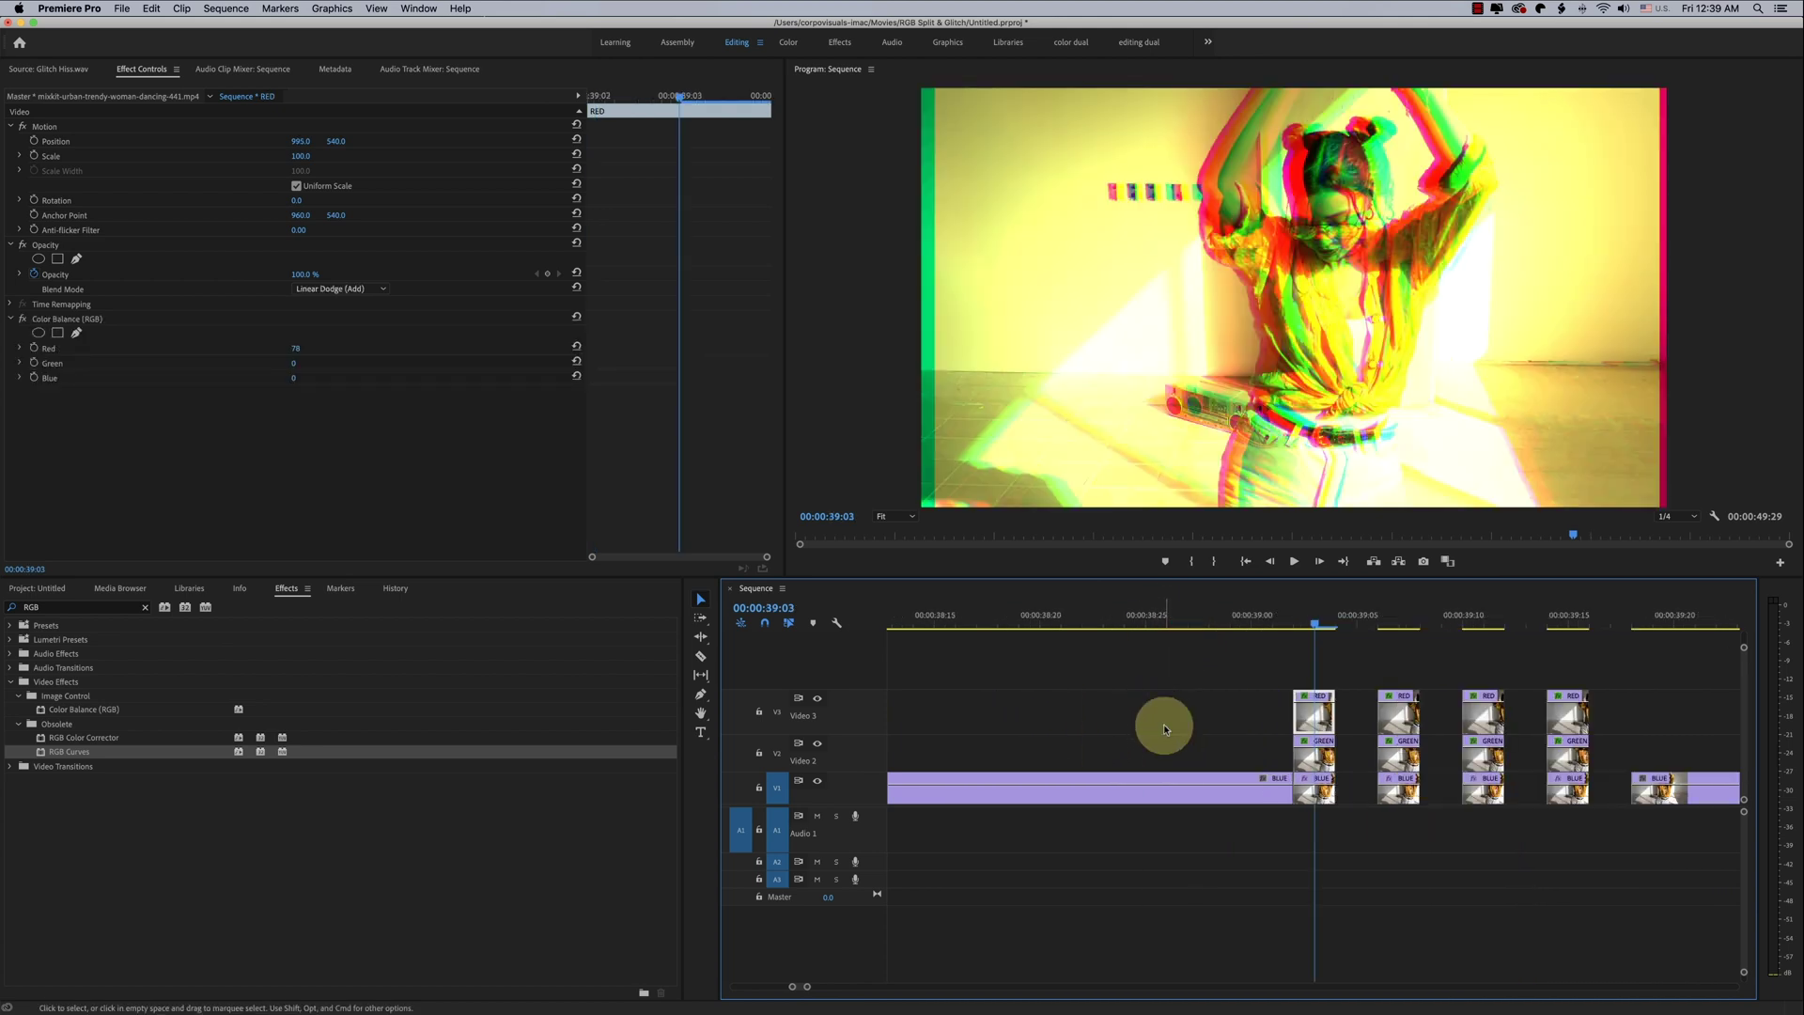
pyautogui.moveTo(360, 161); pyautogui.dragTo(305, 155)
pyautogui.click(1566, 714)
pyautogui.press('-')
# - Place the glitch .wav on Audio 1 beneath the four glitch pieces and play it back
pyautogui.click(37, 588)
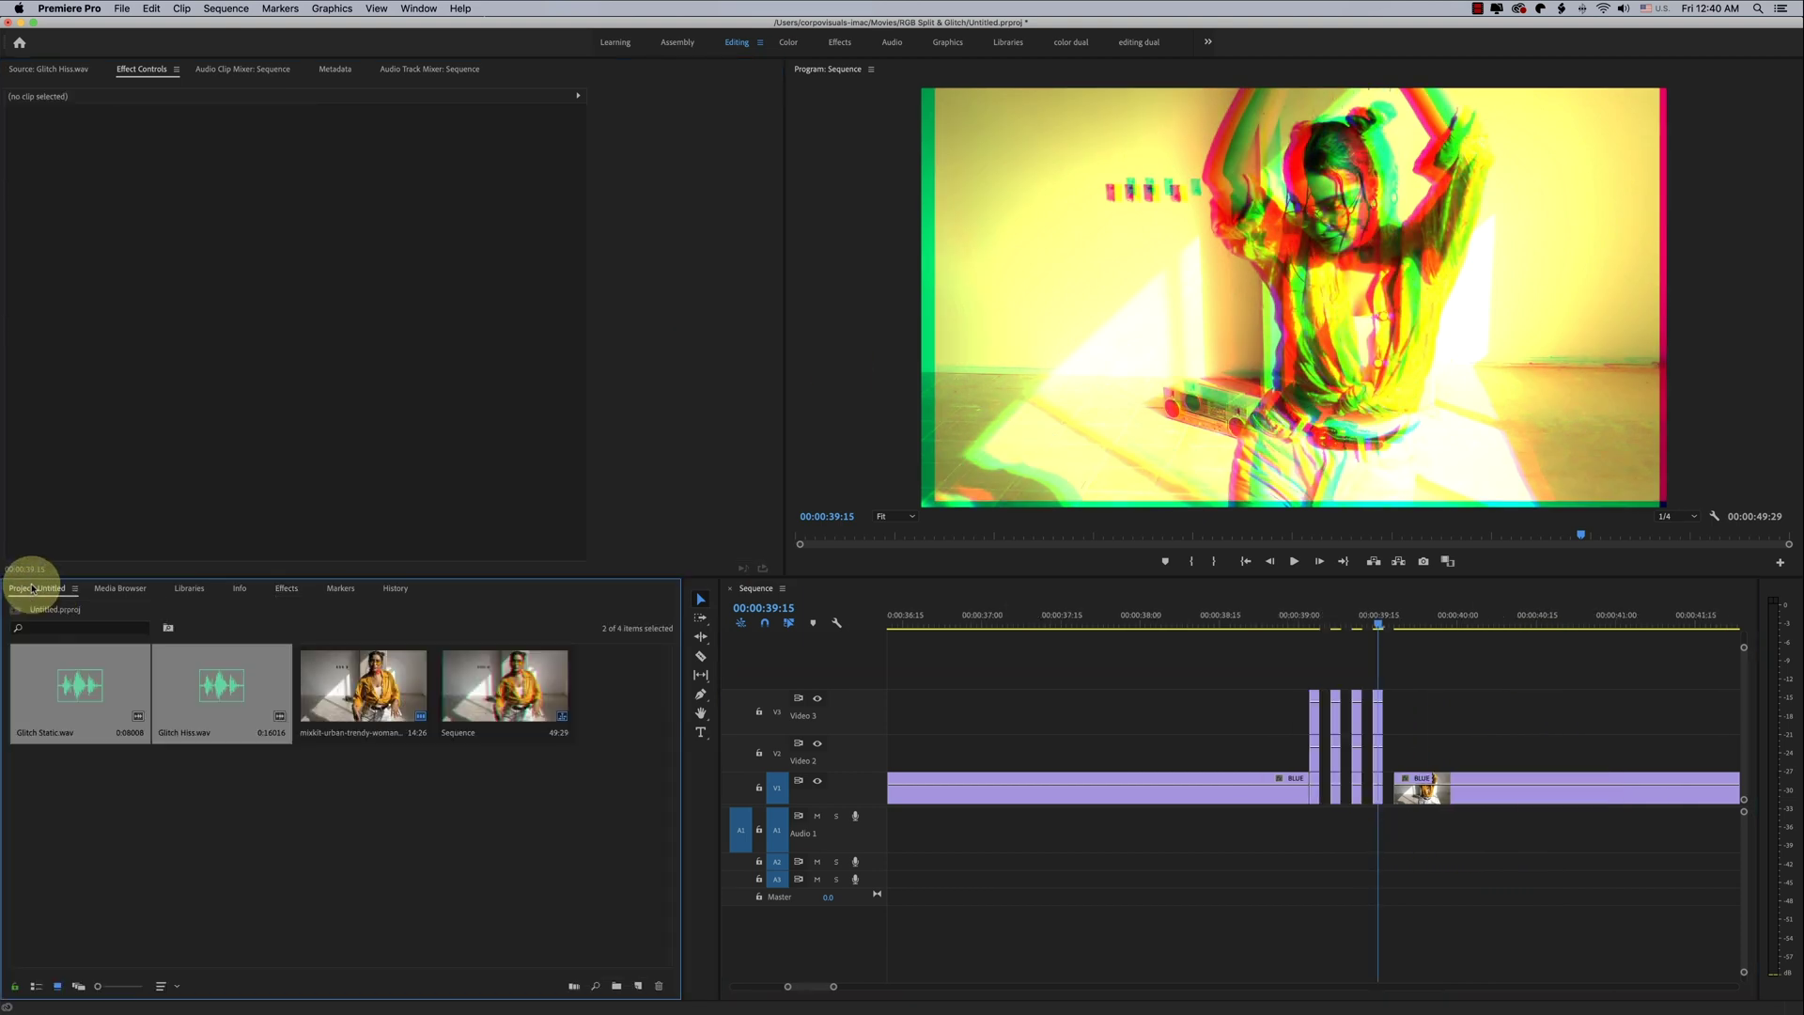
pyautogui.moveTo(209, 788); pyautogui.dragTo(29, 712)
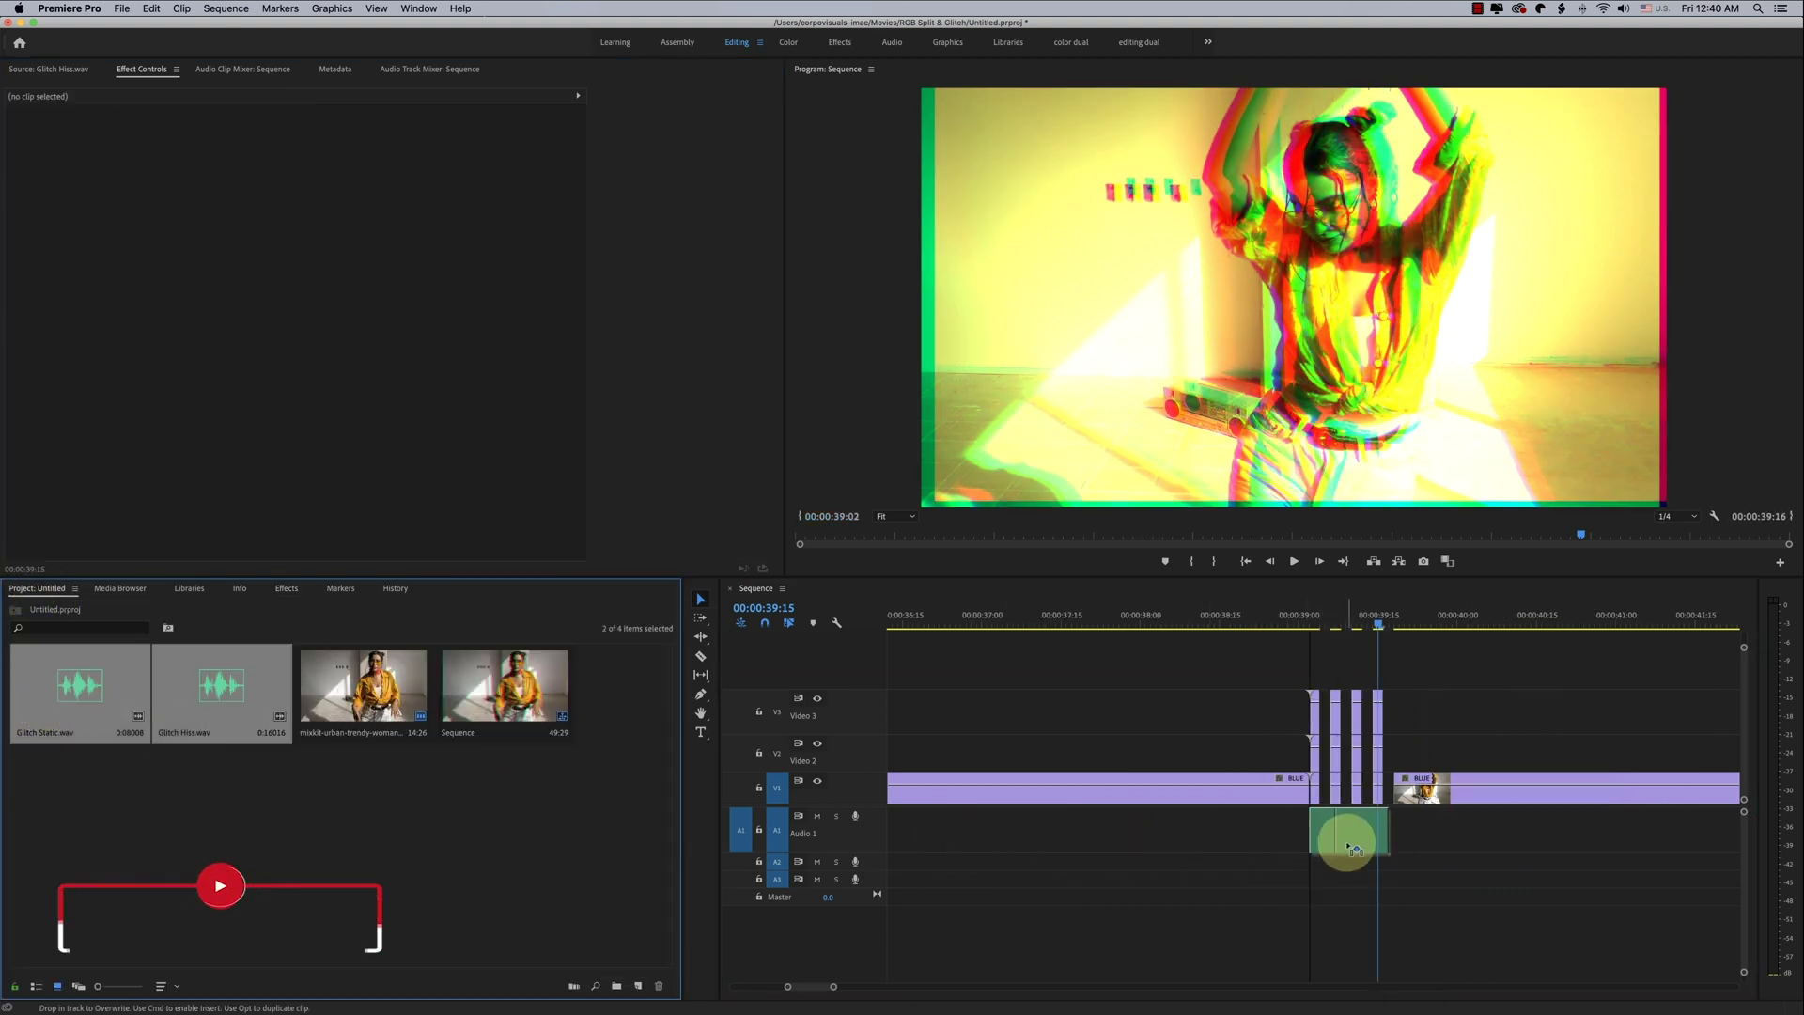
pyautogui.moveTo(1349, 849); pyautogui.dragTo(1324, 844)
pyautogui.press('space')
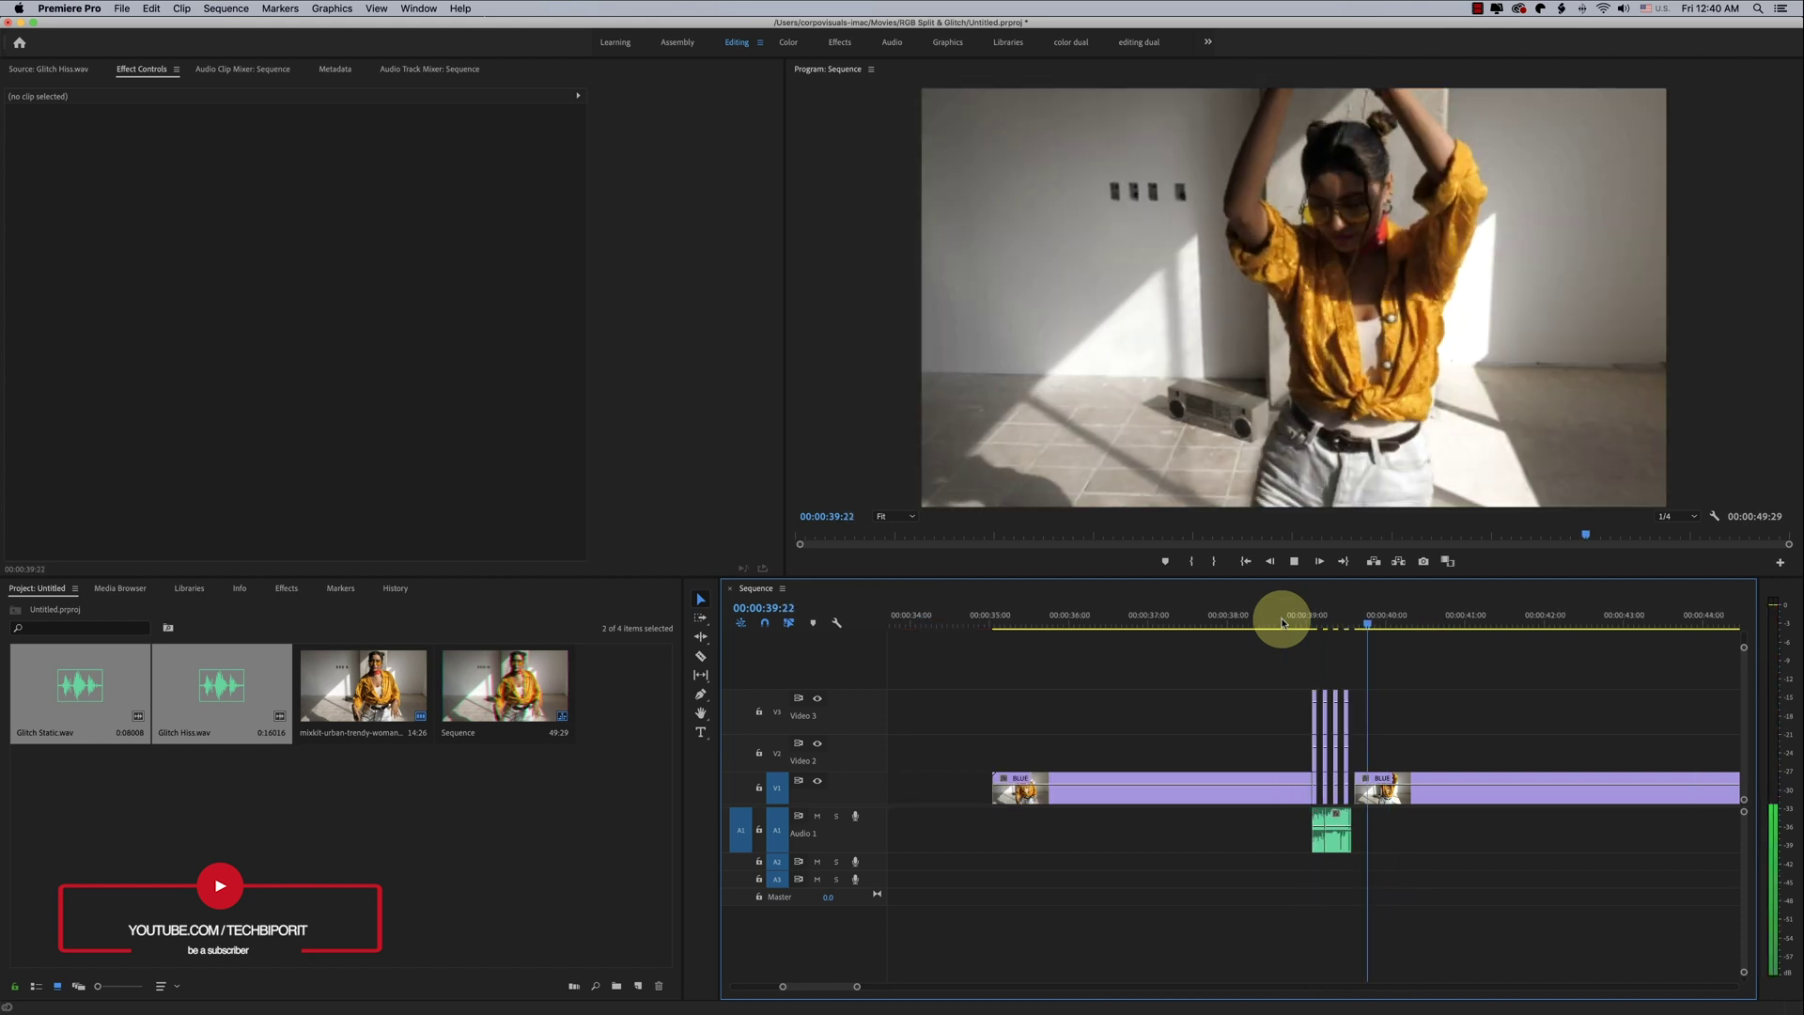
pyautogui.click(1049, 615)
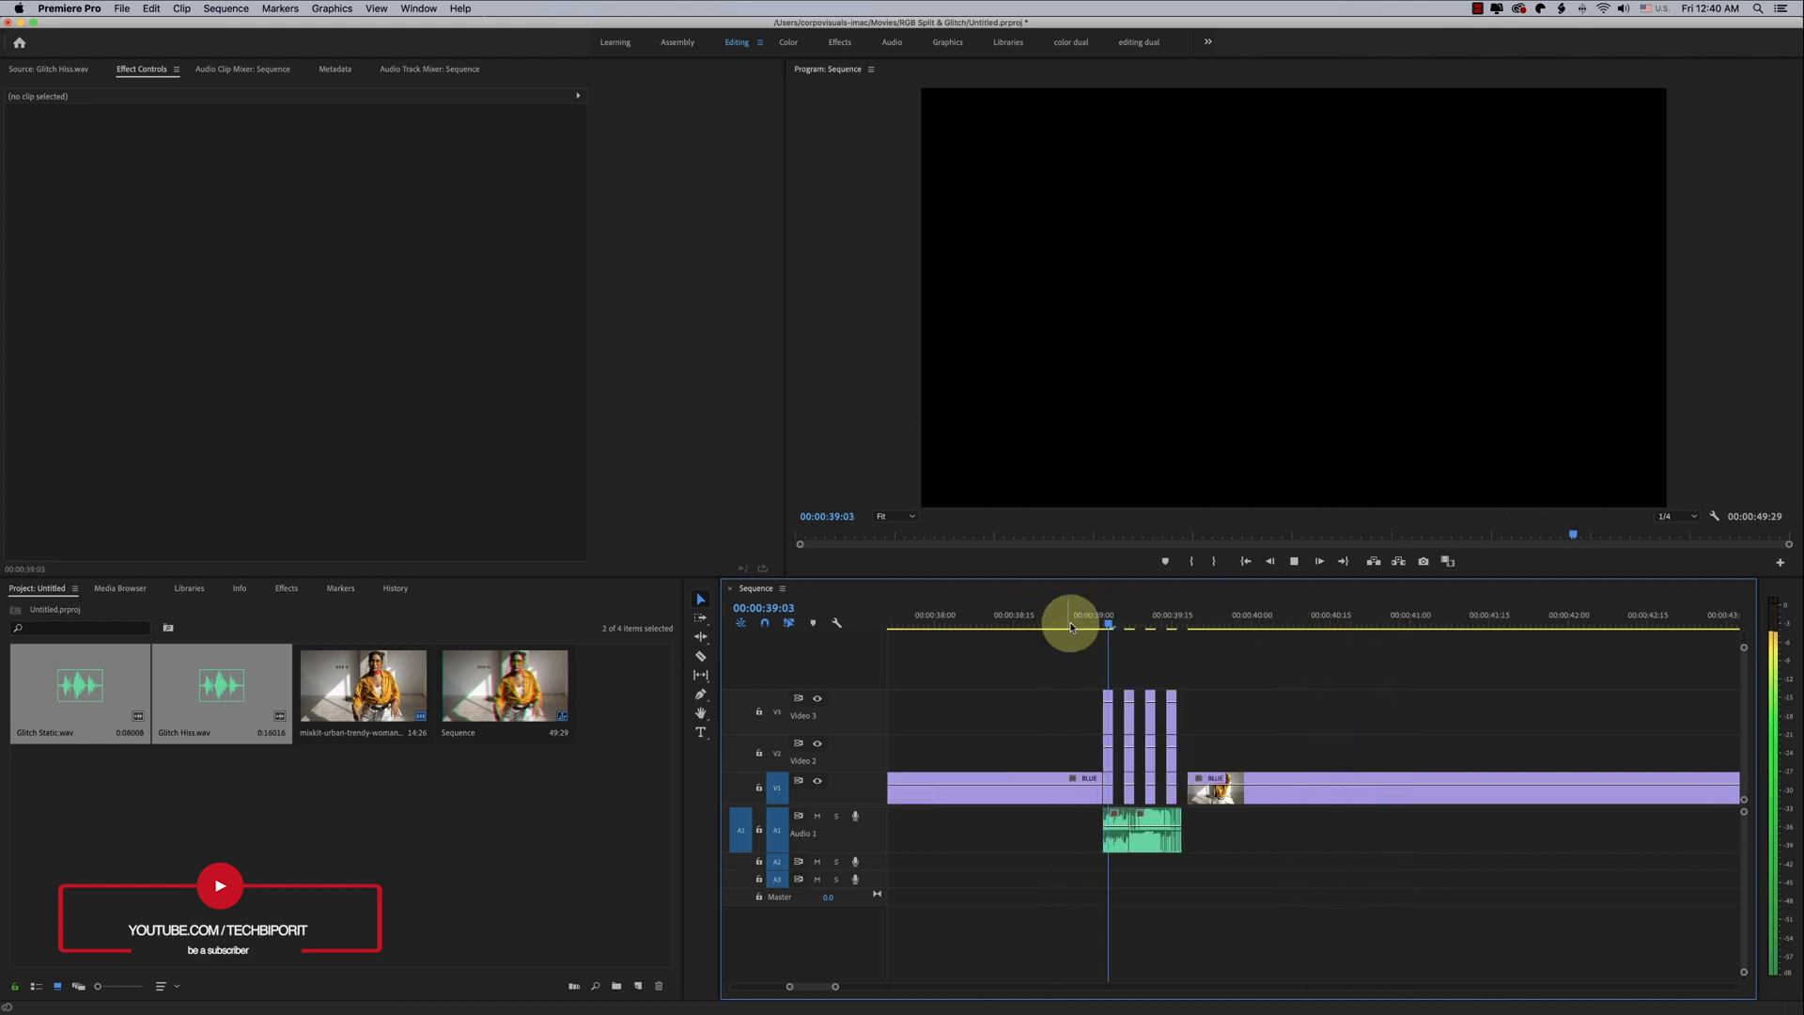